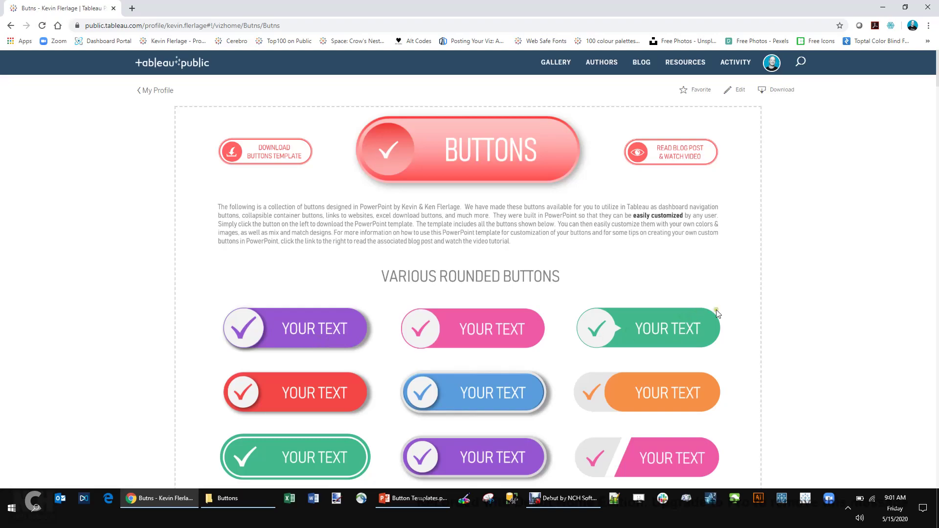
Step: Browse the Button Templates deck and inspect the purple 3D buttons on slide 4
scroll(715, 313, down, 10)
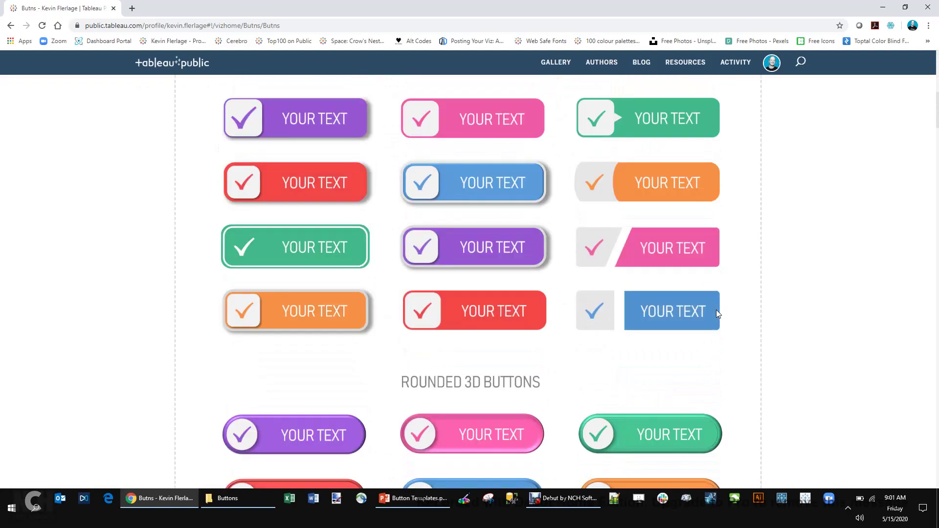
scroll(717, 313, down, 13)
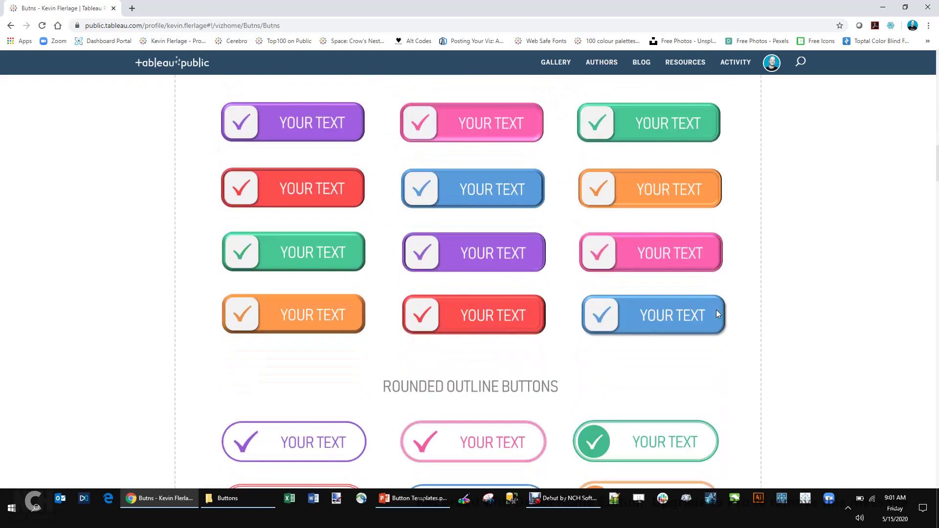
scroll(717, 313, down, 10)
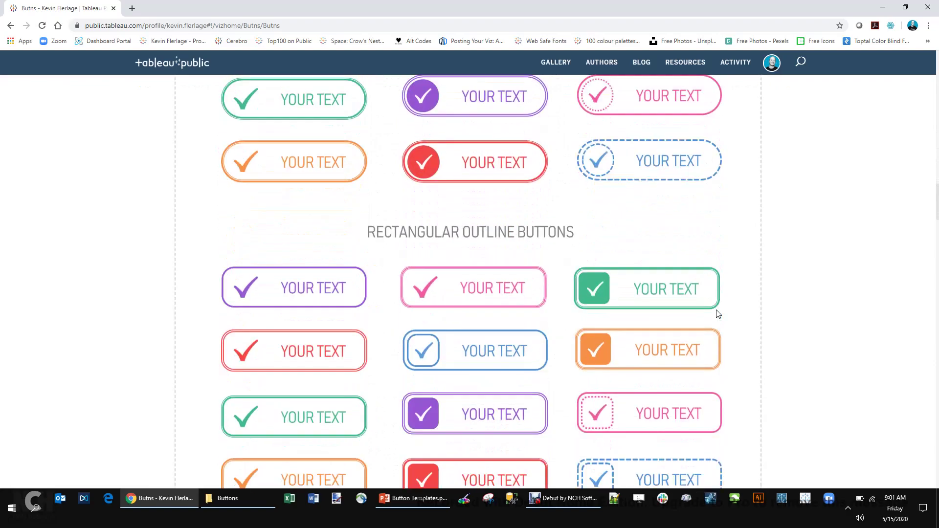
scroll(718, 314, down, 8)
scroll(717, 314, up, 6)
scroll(718, 314, up, 15)
scroll(717, 314, down, 12)
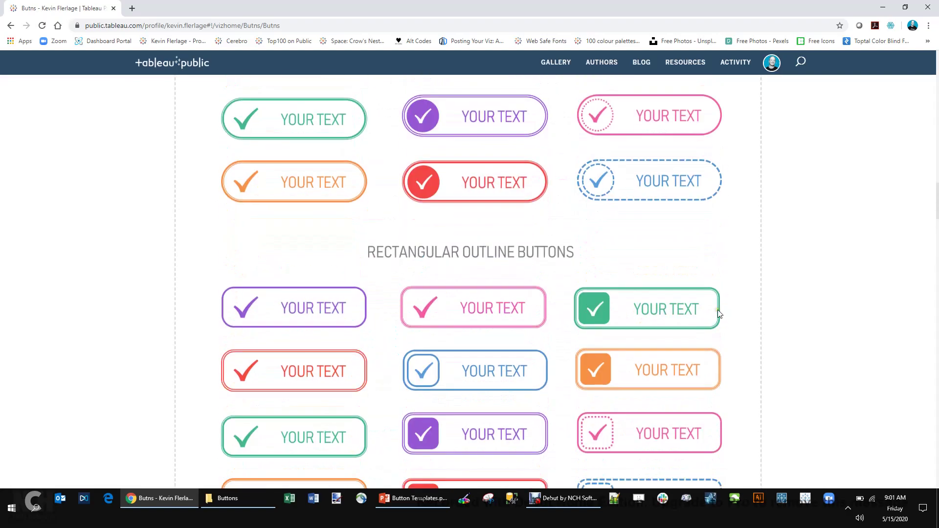
scroll(718, 314, down, 15)
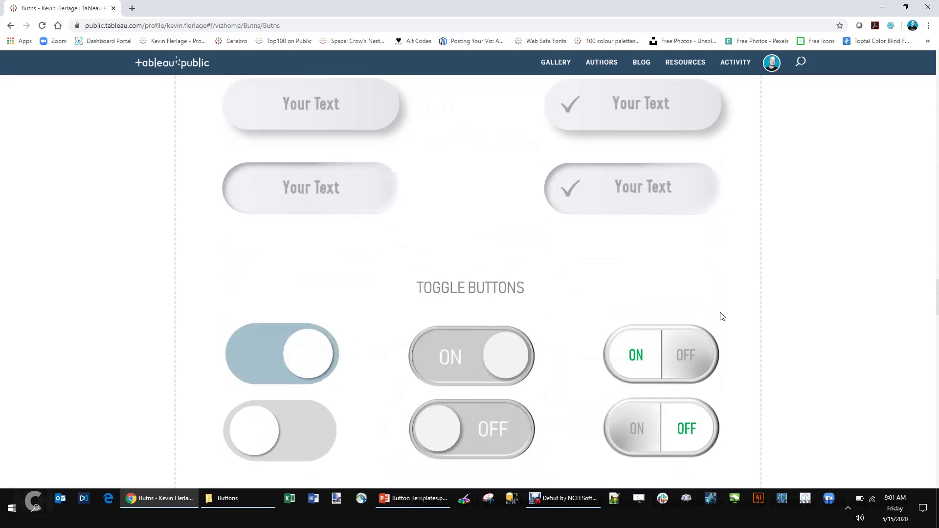
scroll(721, 315, down, 15)
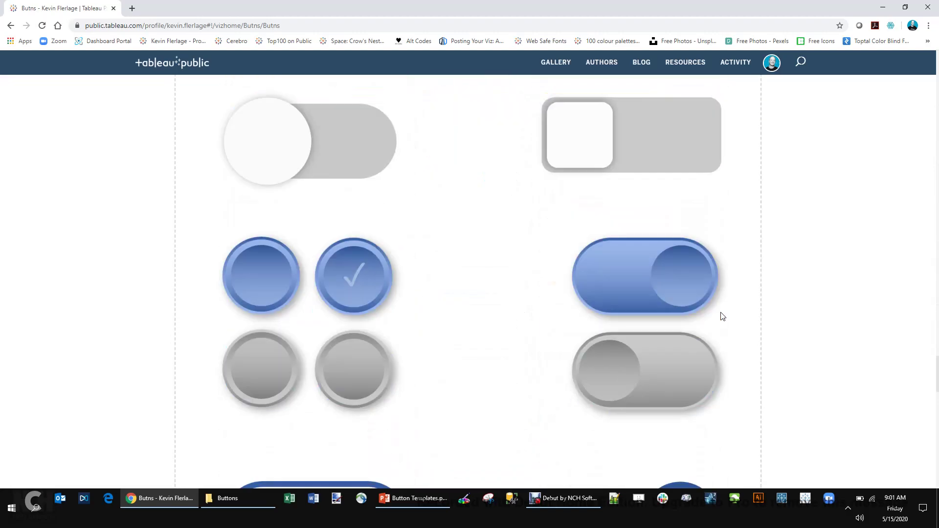
scroll(721, 316, up, 8)
scroll(722, 316, up, 15)
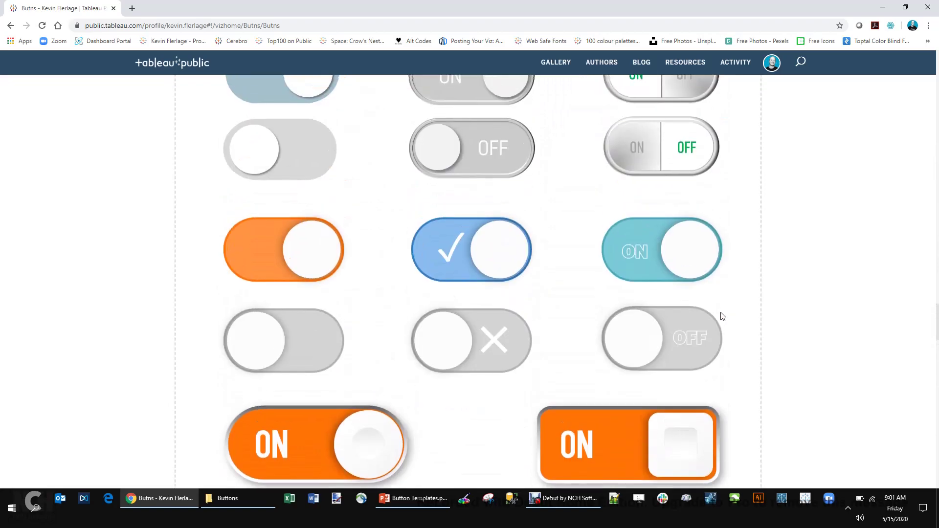
scroll(722, 316, up, 15)
scroll(723, 316, up, 15)
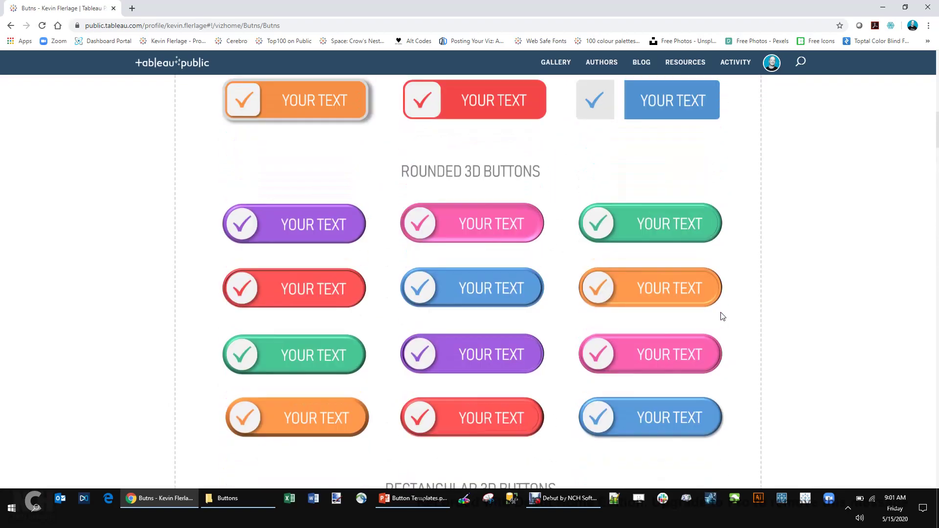
scroll(723, 316, up, 2)
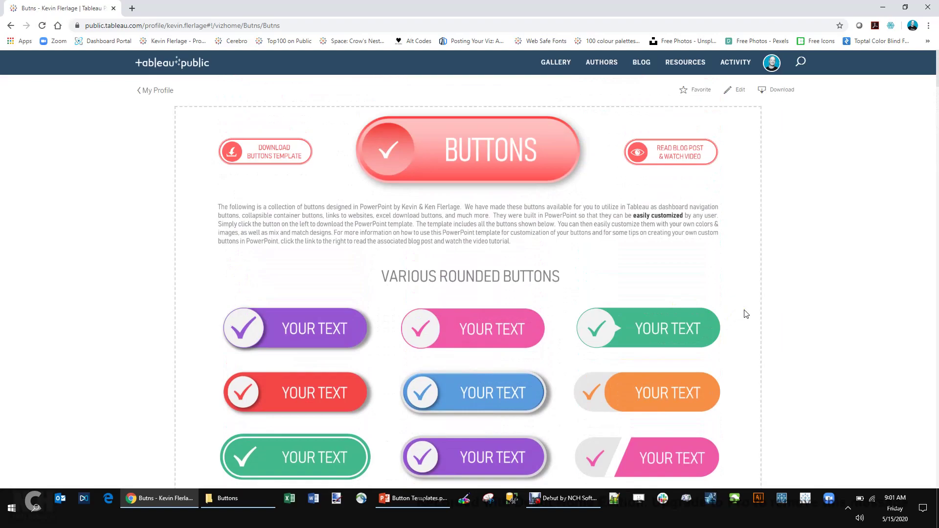
click(444, 496)
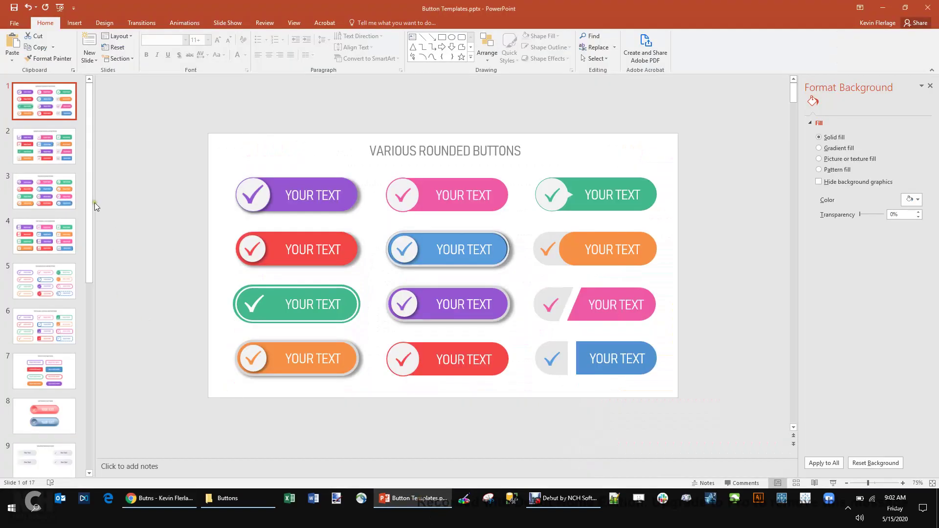
key(Down)
key(Down)
click(63, 237)
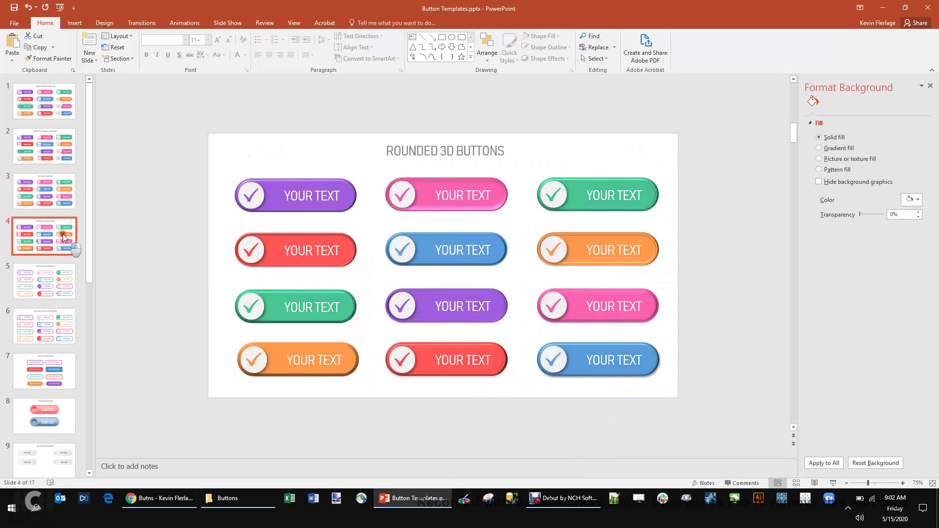
drag(196, 145, 380, 241)
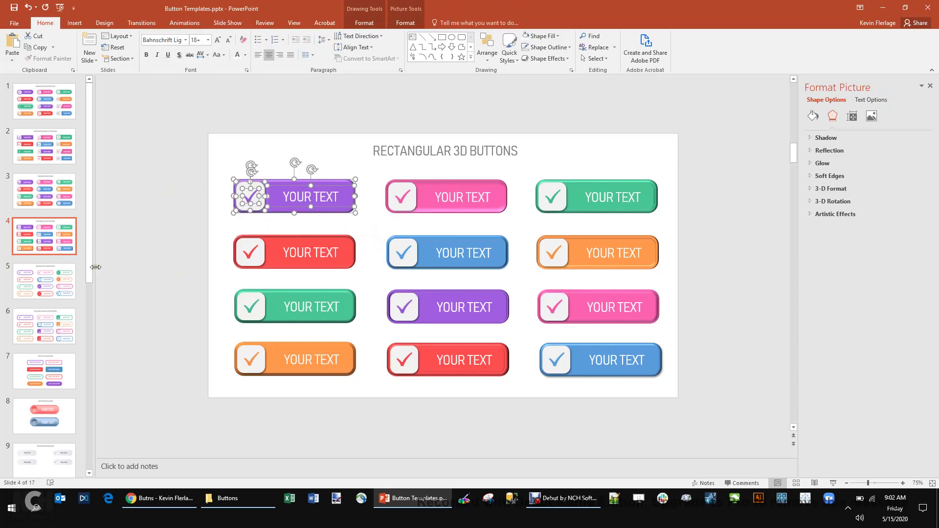
drag(92, 264, 89, 420)
Step: Add a new slide 18 after slide 17 and delete both its placeholders
right_click(66, 442)
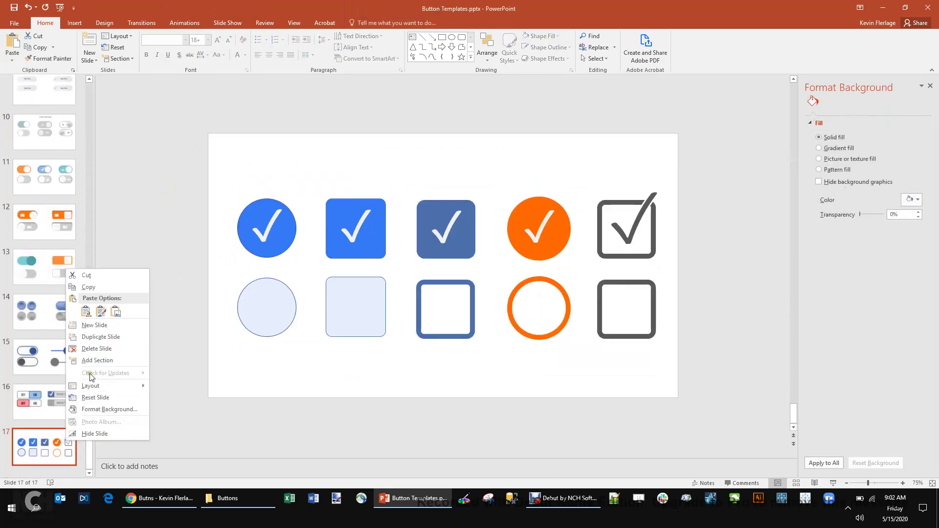
click(94, 325)
drag(218, 135, 688, 395)
key(Delete)
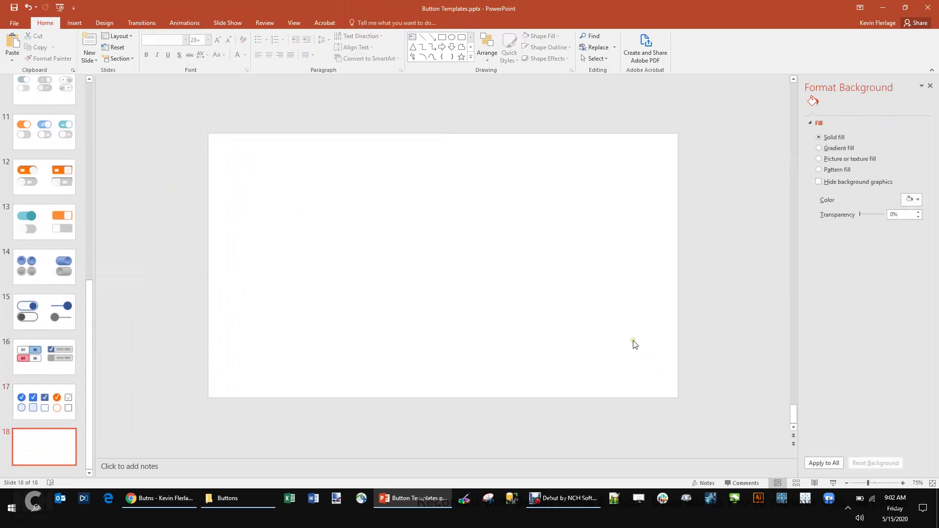
scroll(512, 277, up, 3)
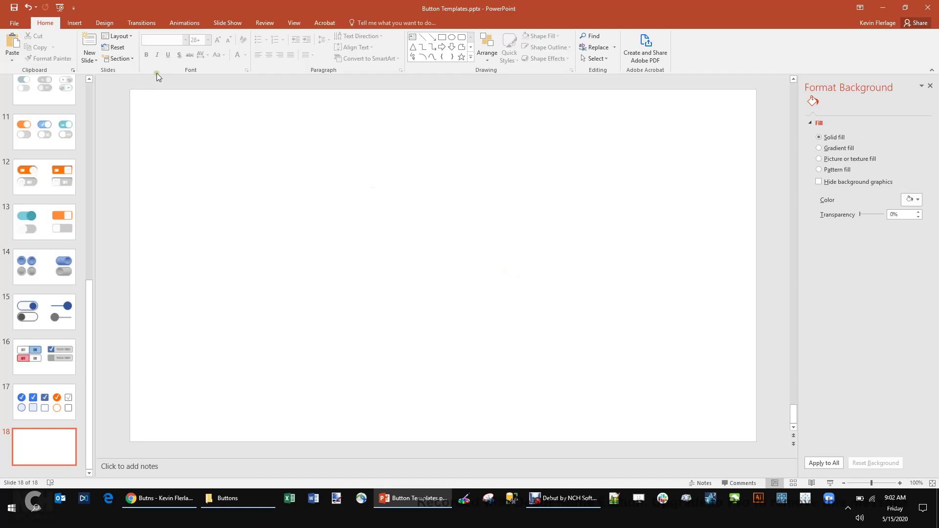
Step: Draw a wide rounded rectangle on slide 18 and set its fill to No Fill
click(79, 24)
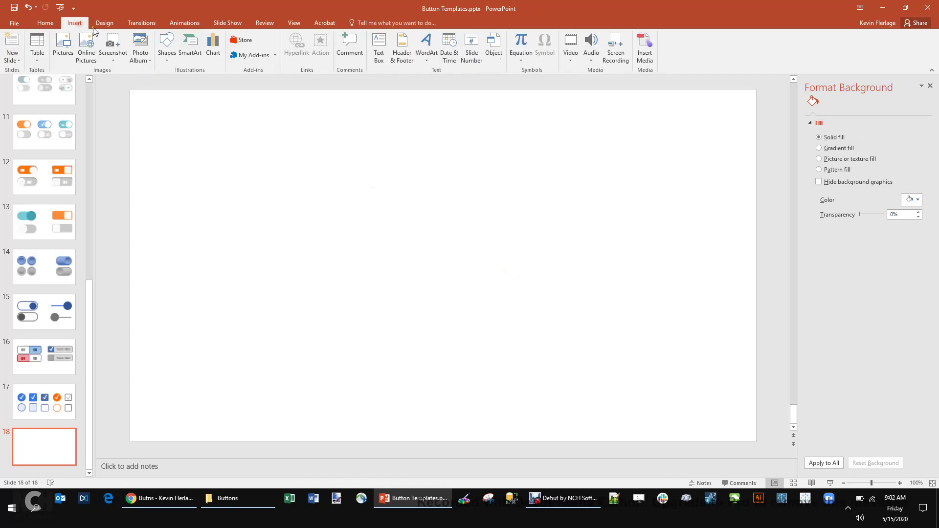
click(166, 53)
click(211, 78)
drag(225, 149, 514, 236)
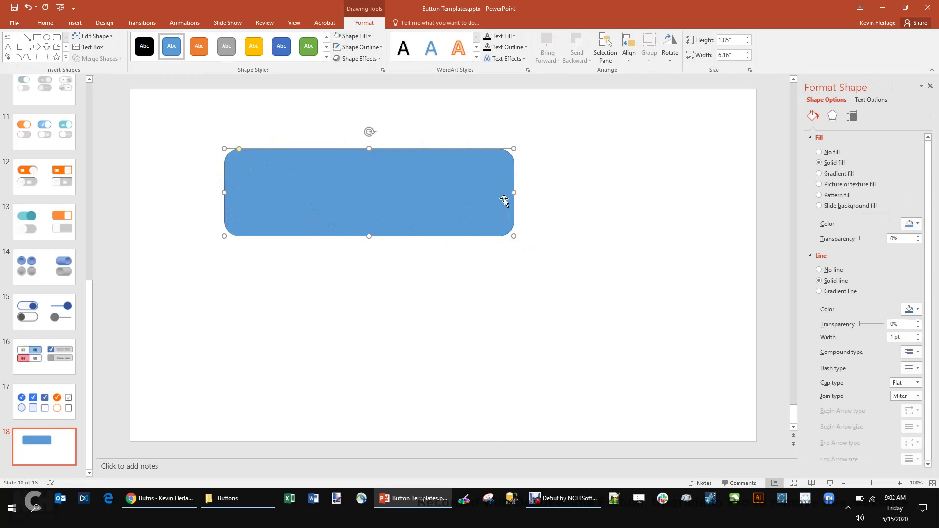
click(422, 275)
click(369, 212)
click(371, 39)
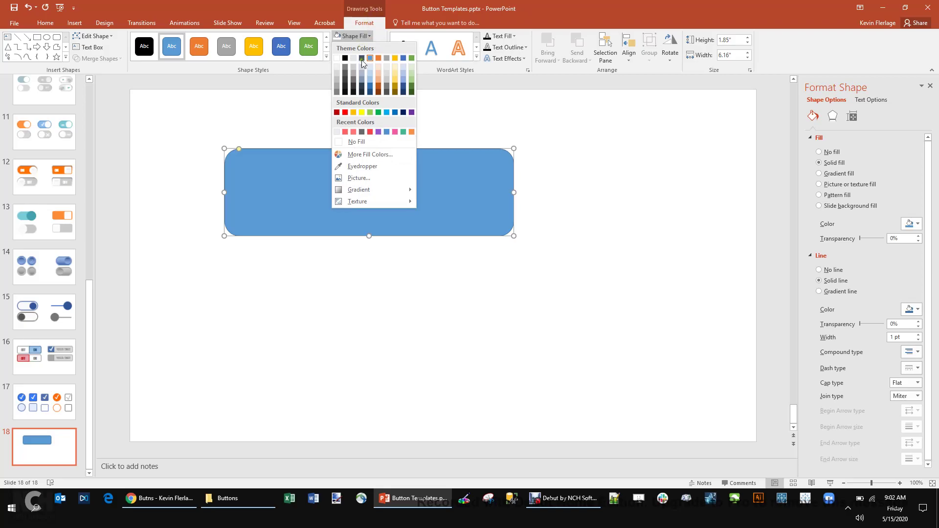
click(361, 142)
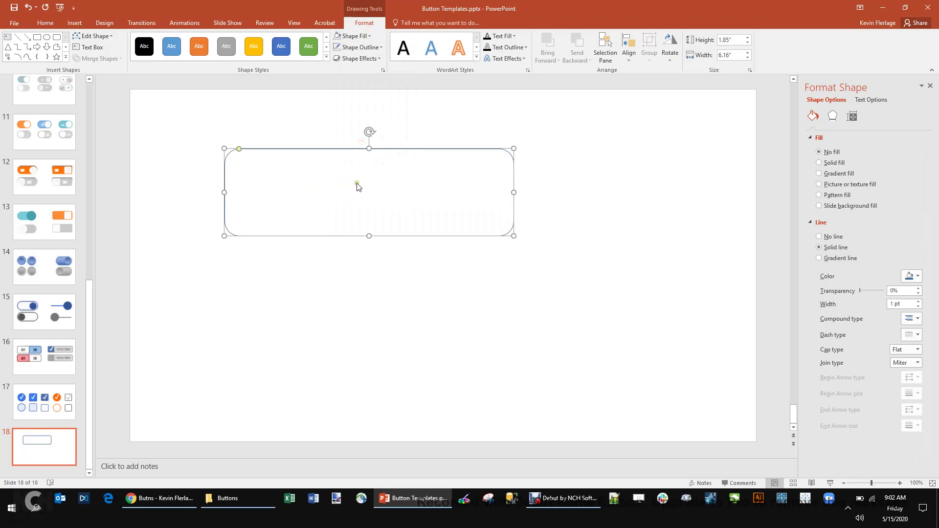
Step: Give the rounded rectangle a 4½ pt orange outline
click(523, 181)
click(426, 176)
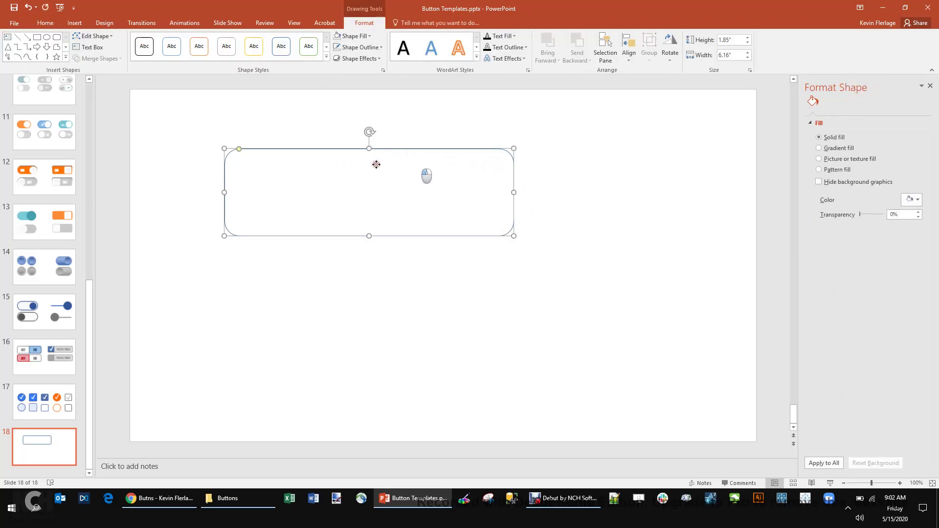
click(379, 48)
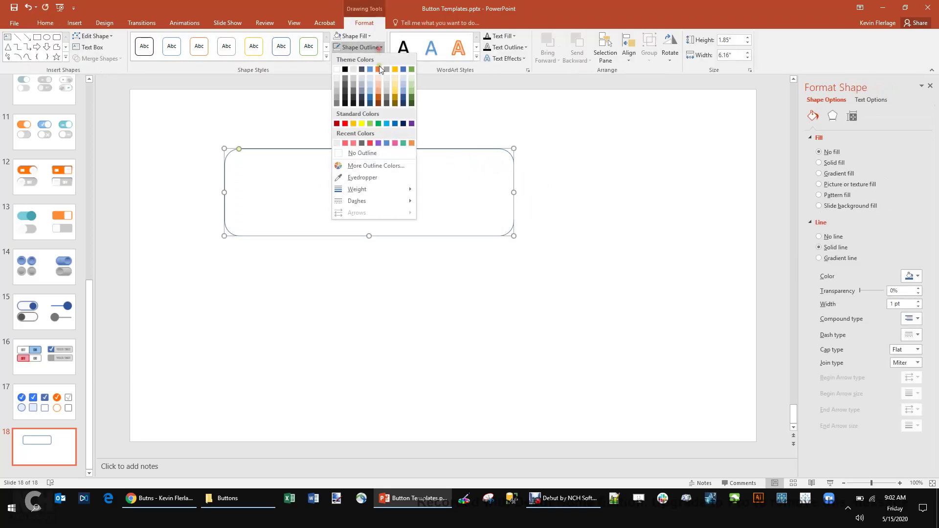
mouse_move(370, 189)
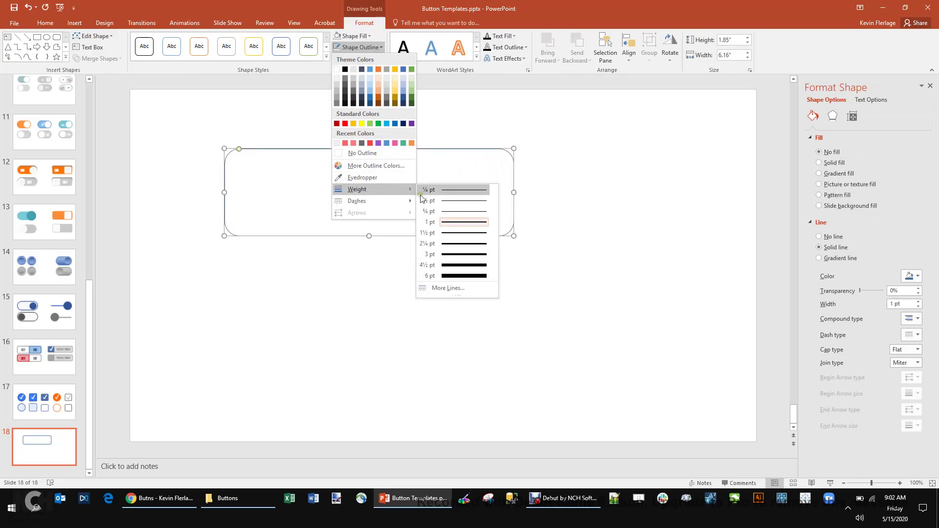
click(463, 266)
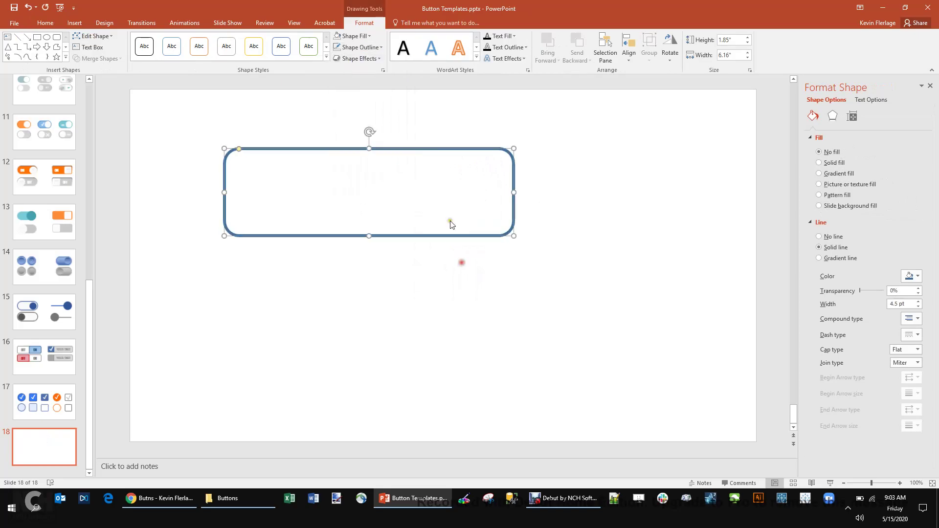
click(380, 48)
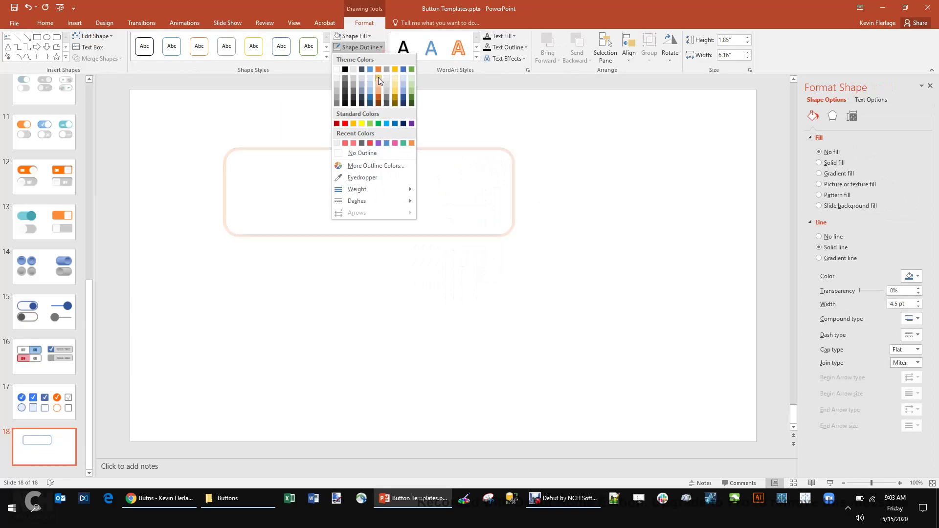
click(378, 77)
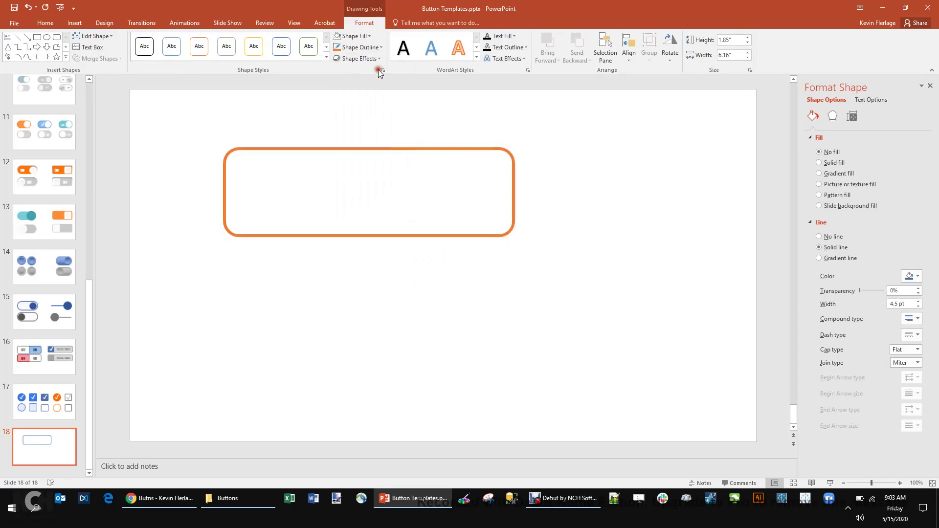
Step: Drag the corner handle to round the rectangle fully into a pill shape
click(366, 166)
double_click(295, 162)
drag(240, 149, 319, 163)
Step: Draw a text box across the pill with centred, orange text
click(407, 287)
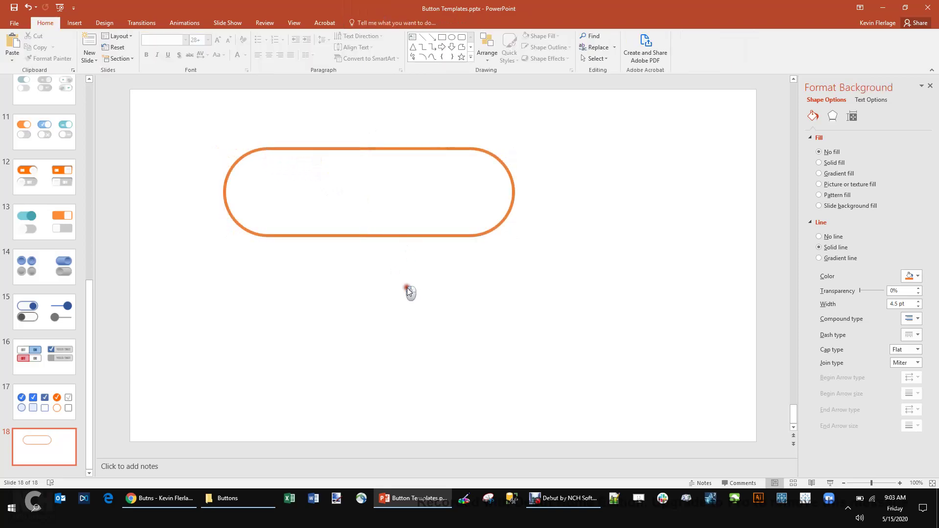
click(75, 23)
click(378, 49)
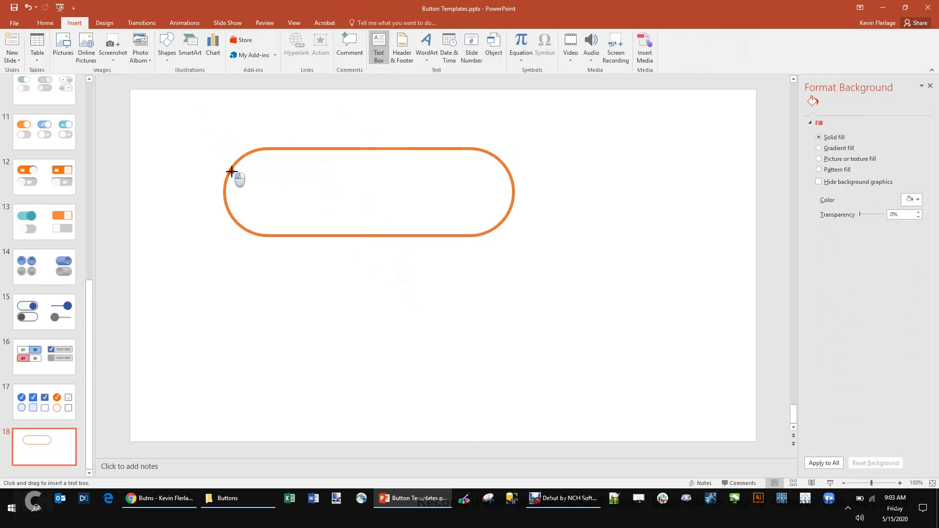
mouse_move(231, 170)
mouse_down()
mouse_move(430, 212)
mouse_move(506, 212)
mouse_up()
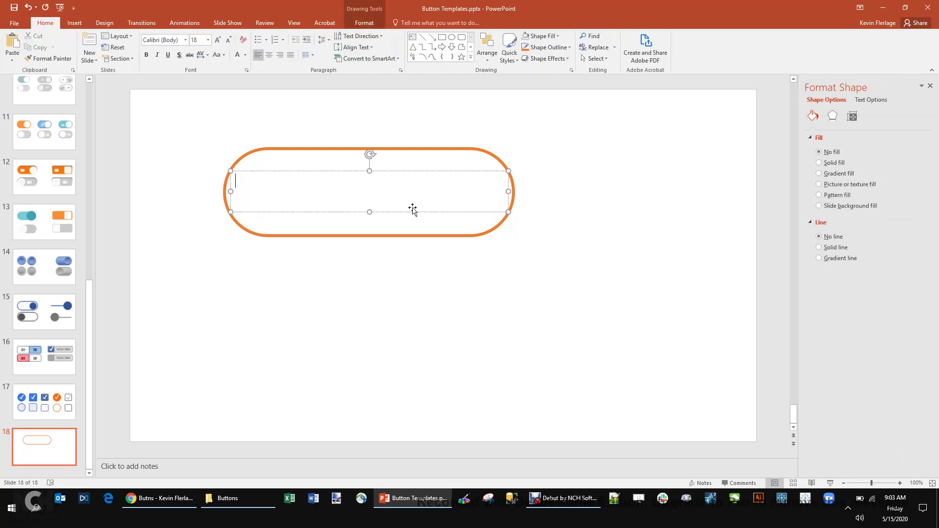
key(Caps_Lock)
click(270, 55)
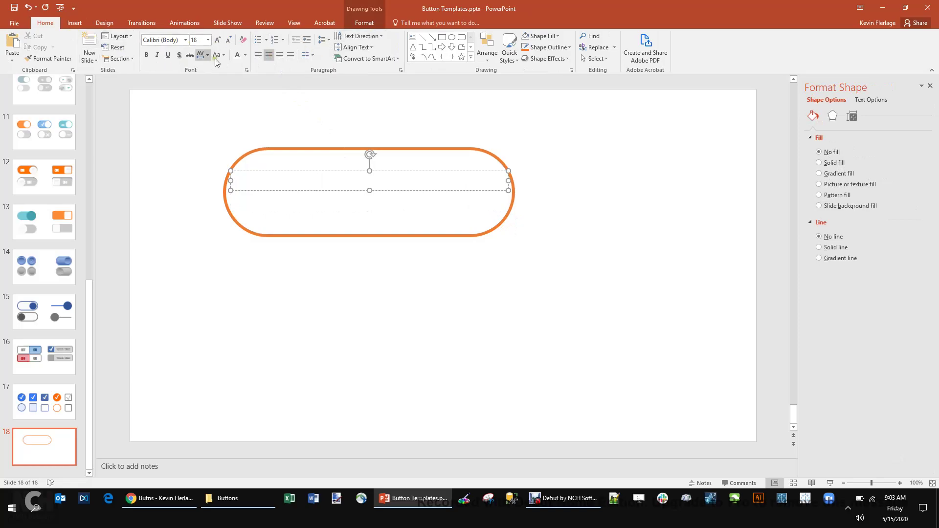
click(246, 55)
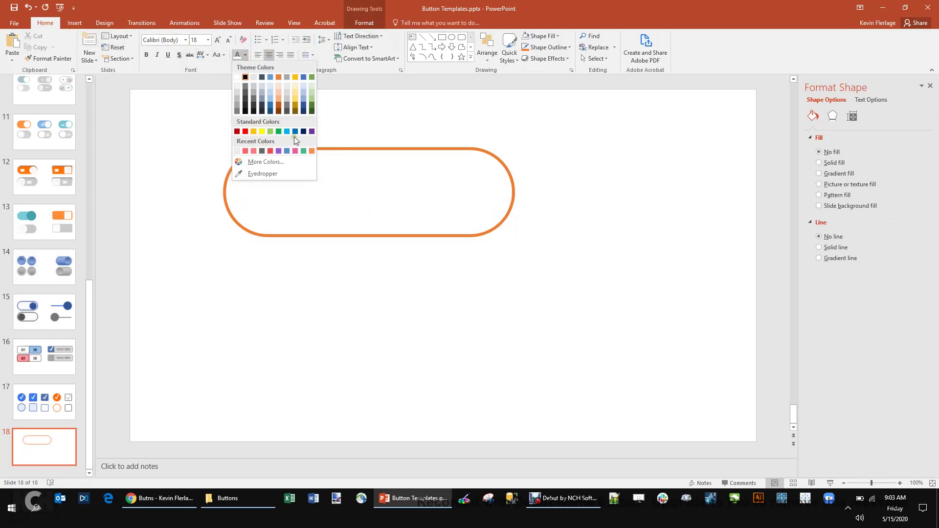
click(278, 77)
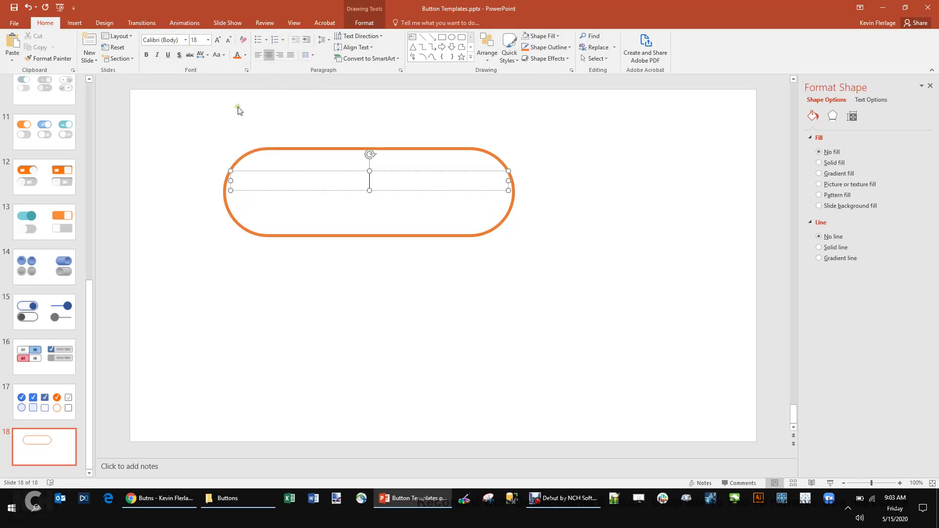
Step: Type 'THIS IS MY BUTTON' in capitals in the text box and select it all
key(Caps_Lock)
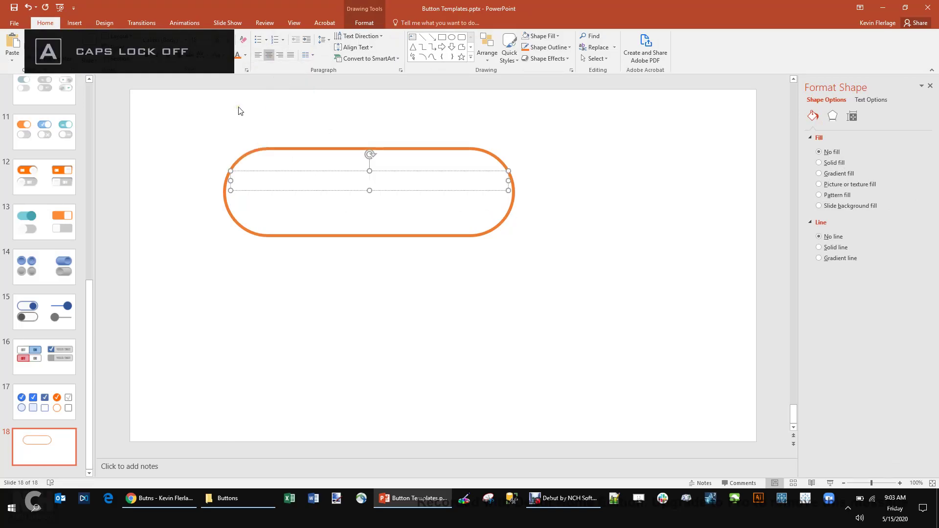
text(th)
key(BackSpace)
key(BackSpace)
key(Caps_Lock)
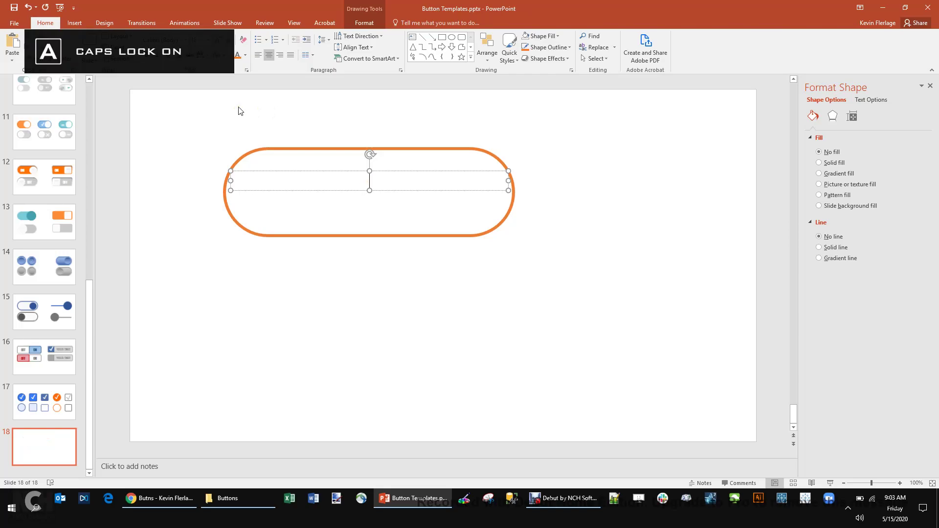
text(THIS IS MY BUTTON)
key(ctrl+a)
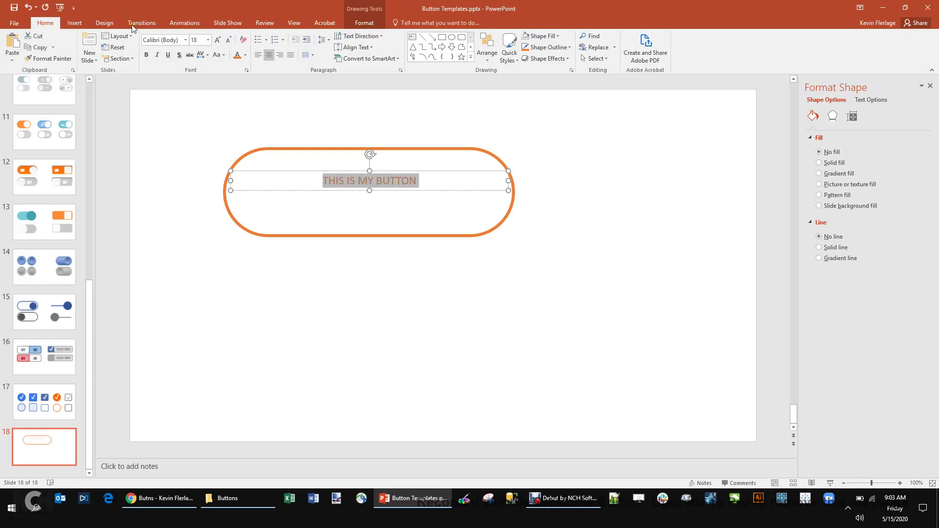
Step: Increase the button label's font size from 18 to 40 pt
click(218, 40)
click(218, 40)
click(218, 40)
click(218, 40)
click(218, 41)
click(218, 40)
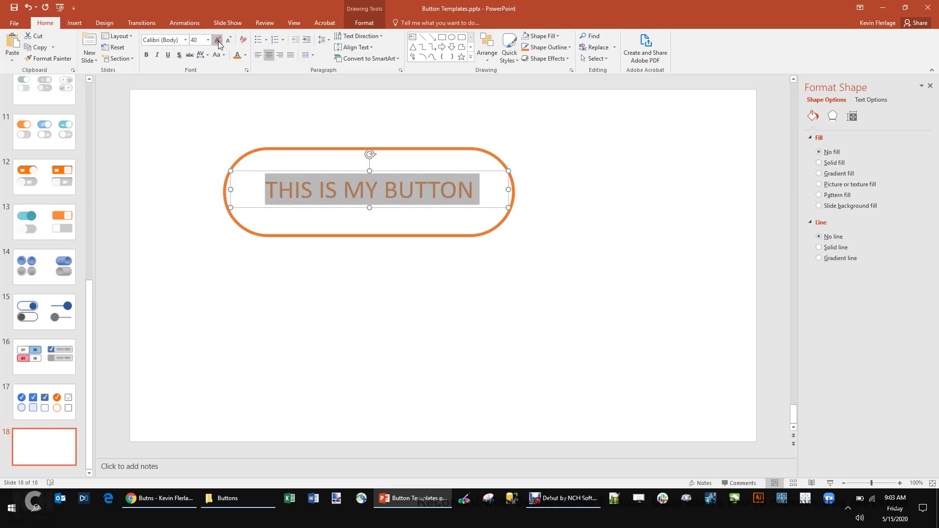
click(460, 224)
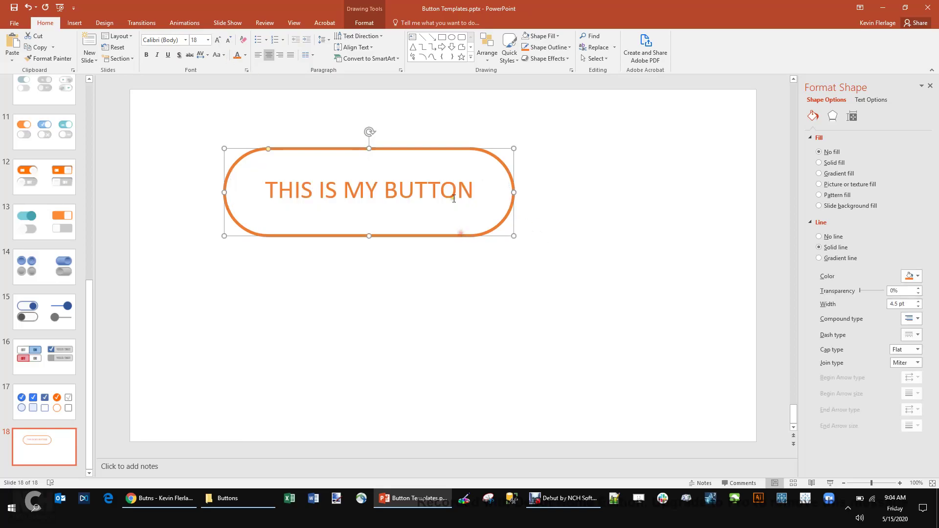
click(451, 192)
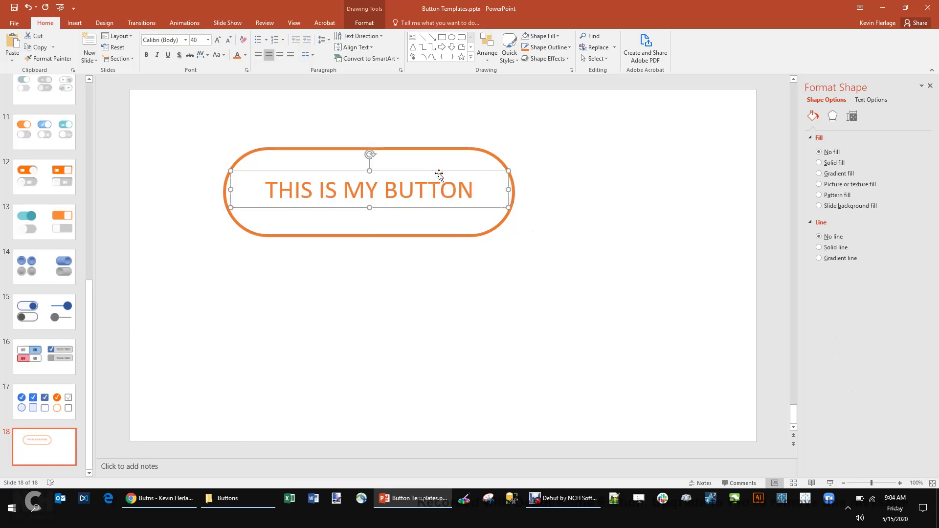
Step: Select the pill shape and its label text together
click(524, 224)
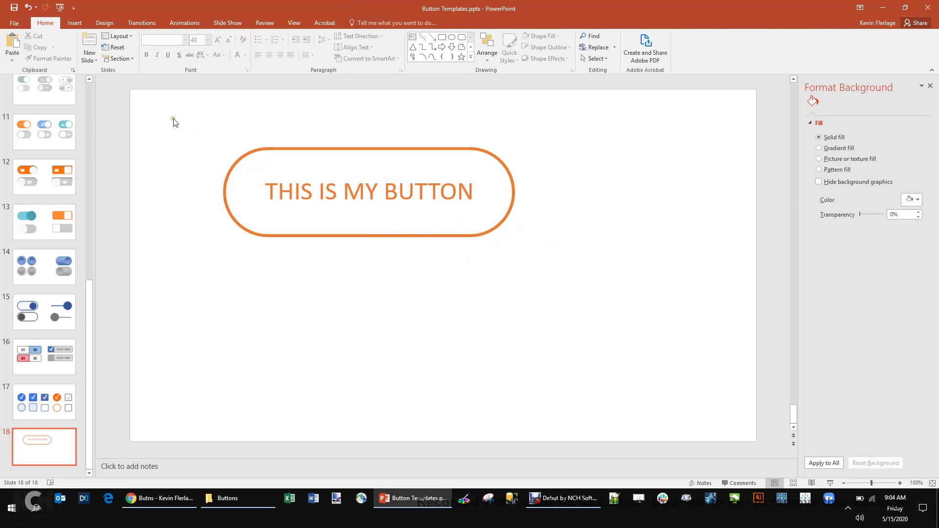
drag(173, 120, 121, 122)
click(272, 155)
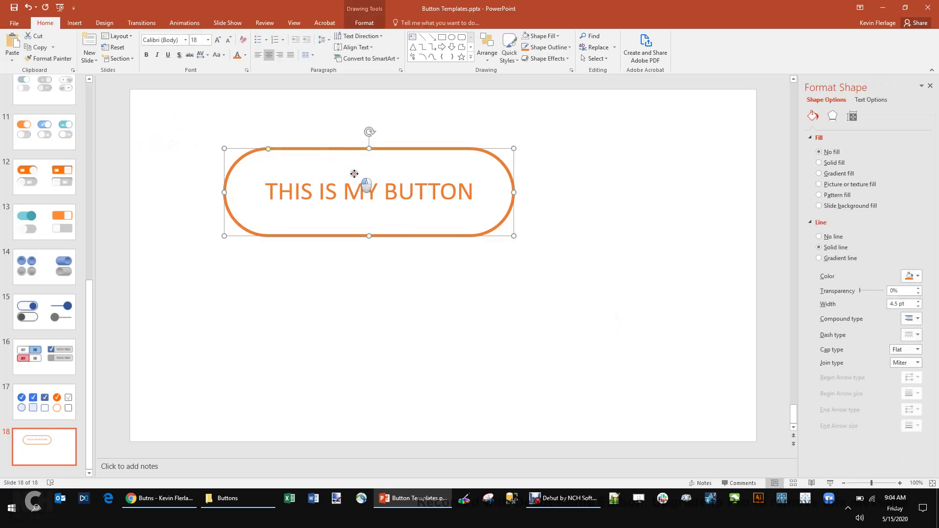
click(324, 195)
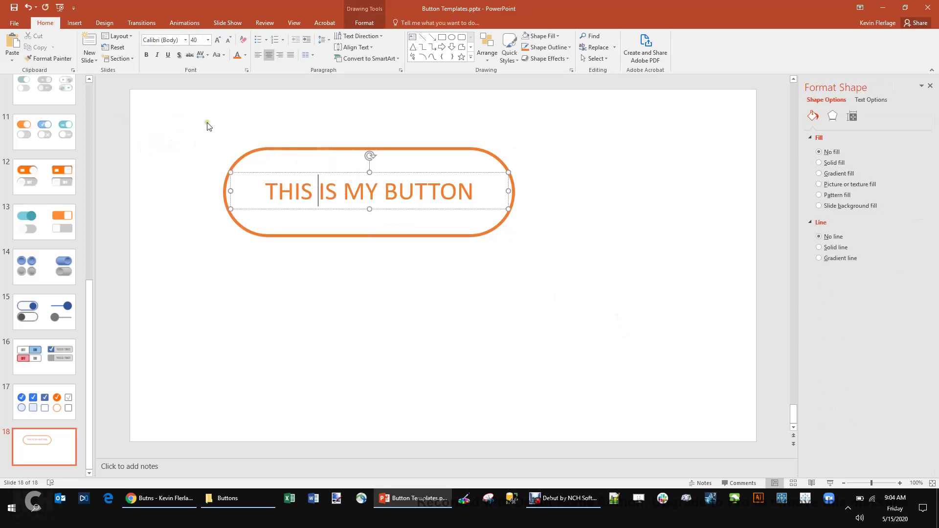
click(168, 121)
drag(167, 121, 584, 309)
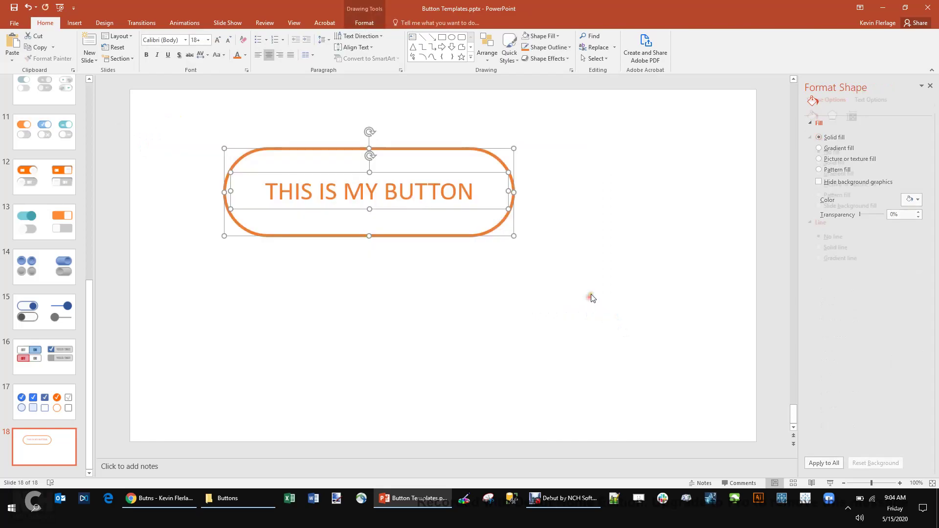
right_click(453, 152)
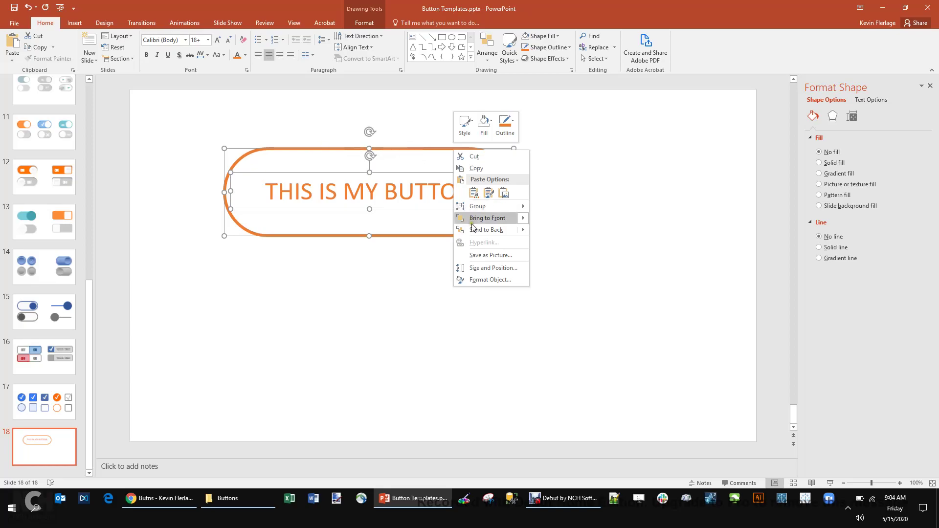
click(489, 255)
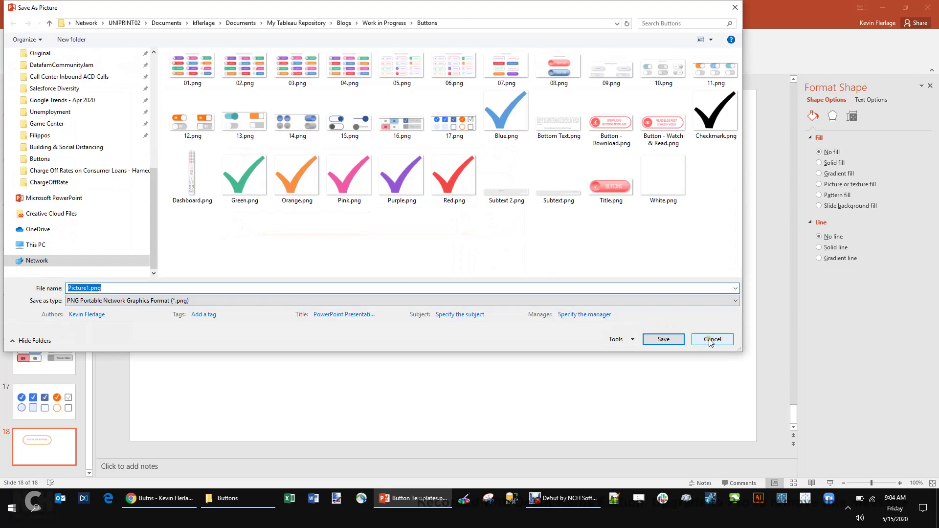
click(697, 339)
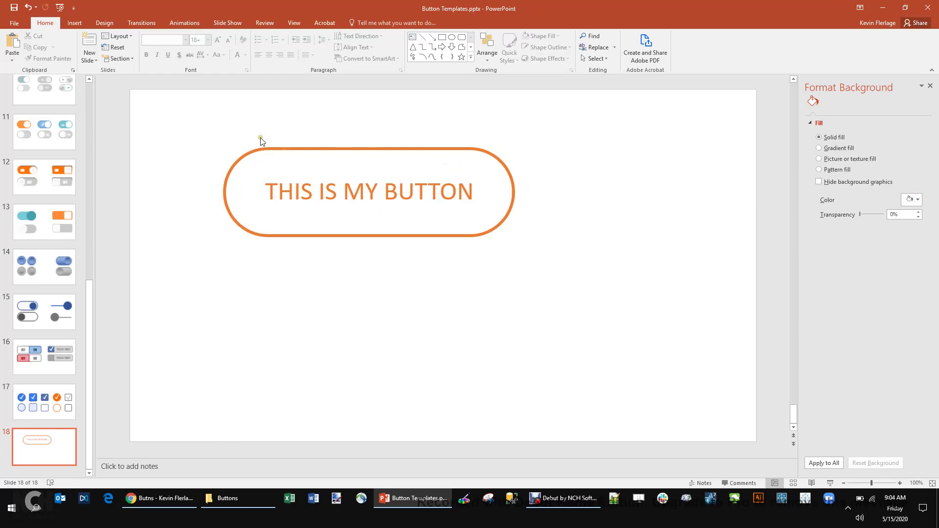
Step: Draw a rectangle over the pill button and send it to the back
click(76, 24)
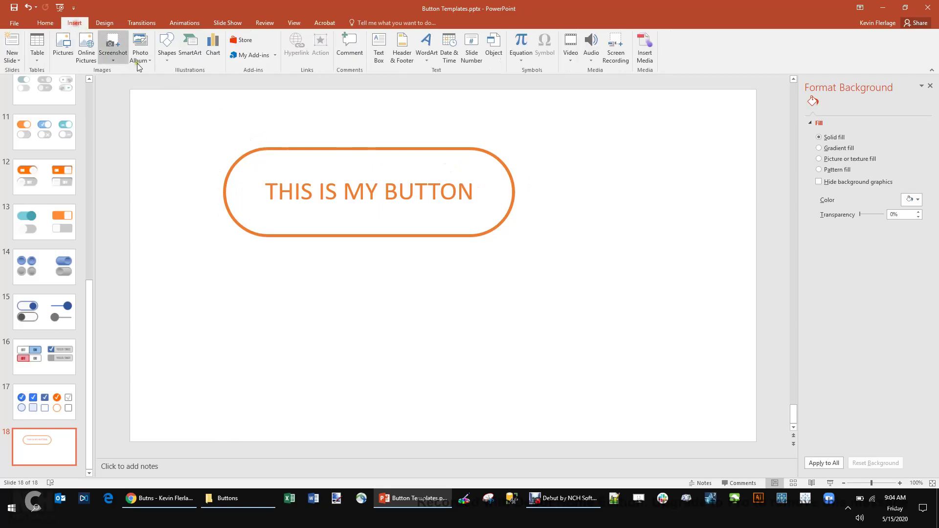
click(167, 58)
click(192, 80)
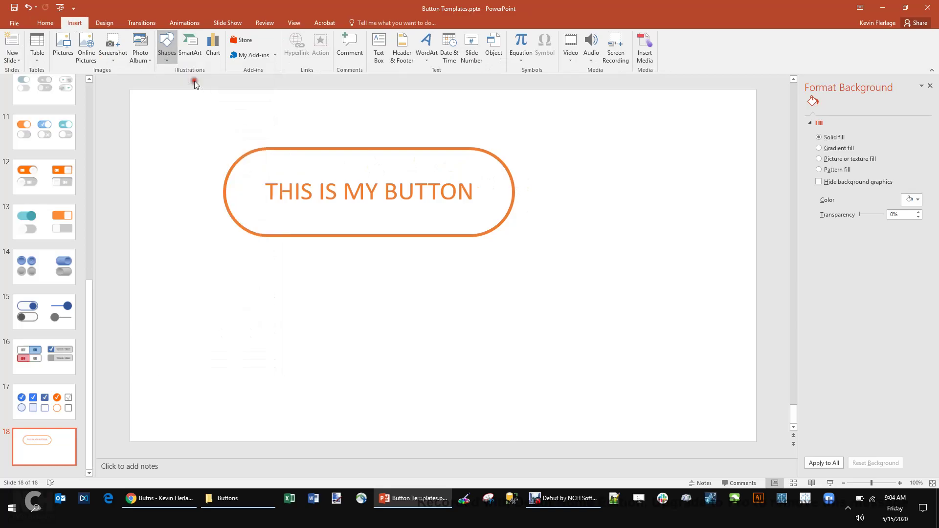
drag(216, 140, 522, 245)
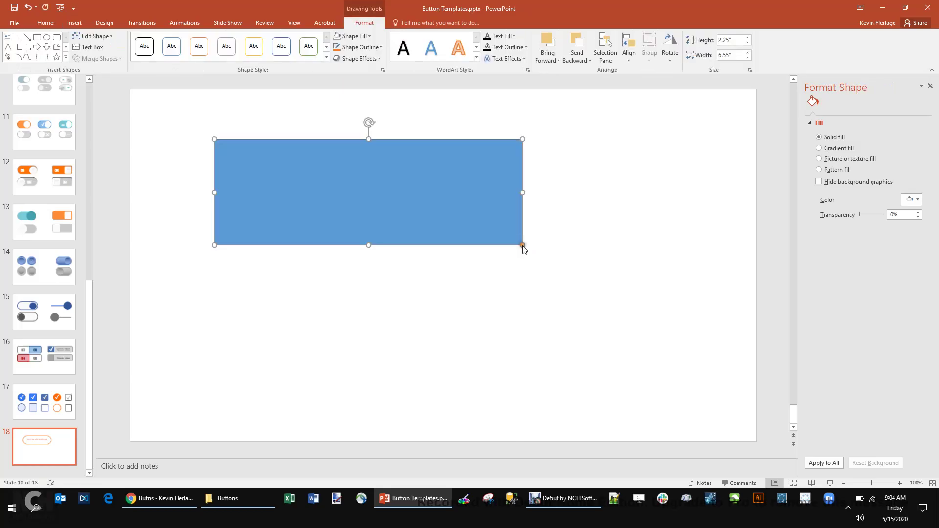
right_click(371, 155)
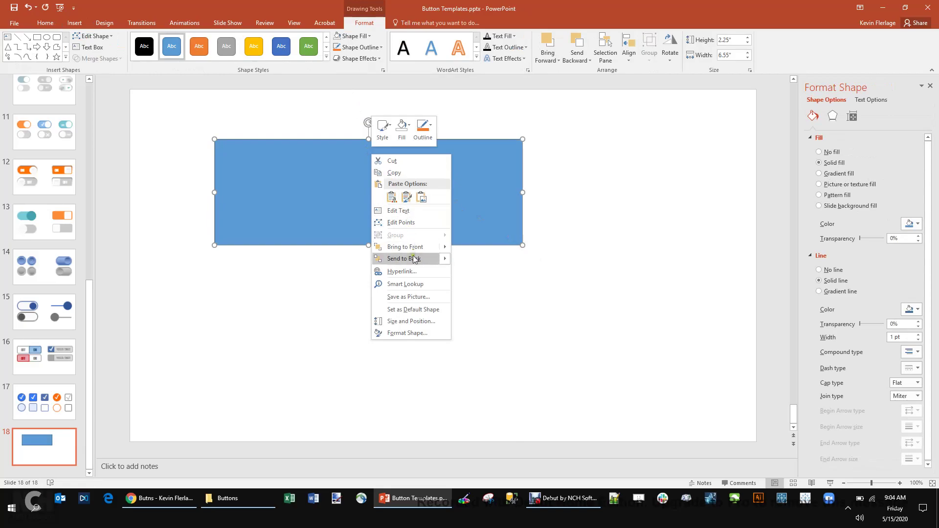
mouse_move(415, 259)
click(455, 261)
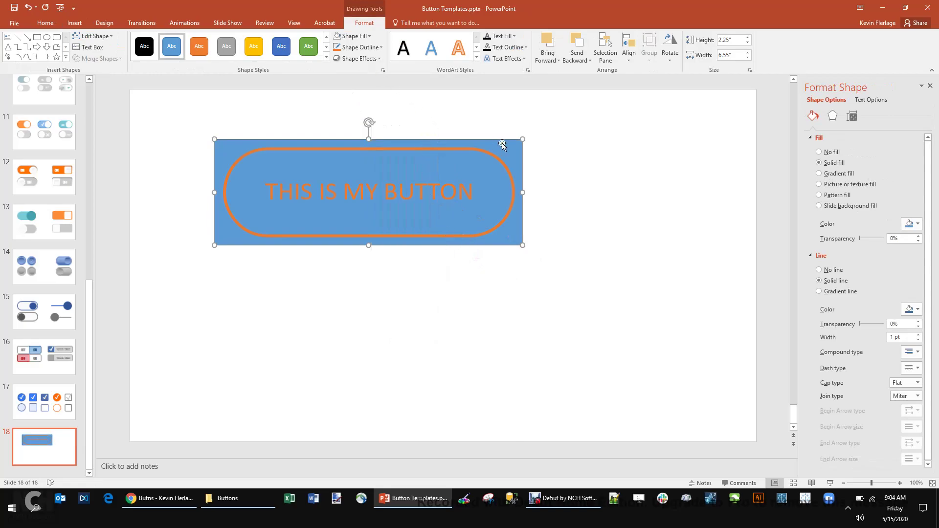
Step: Set the backing rectangle to No Outline and No Fill
click(382, 47)
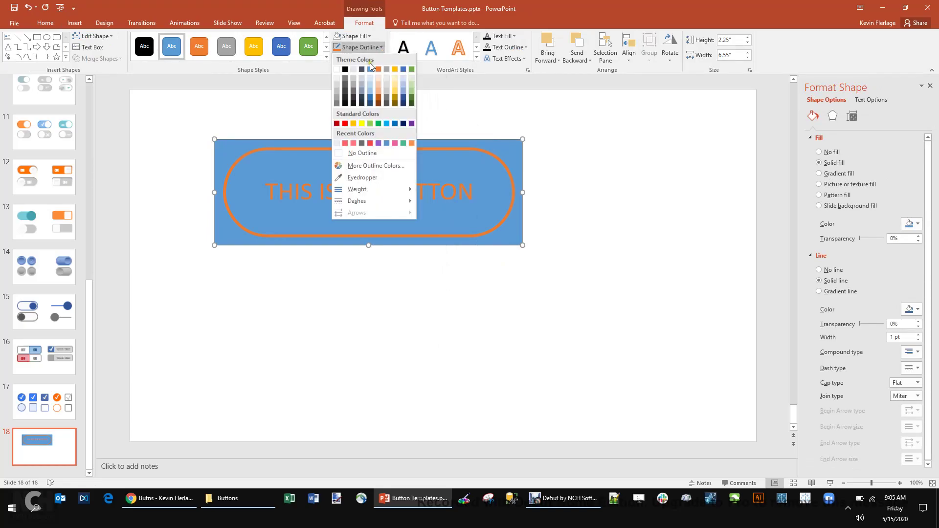
click(356, 153)
click(370, 36)
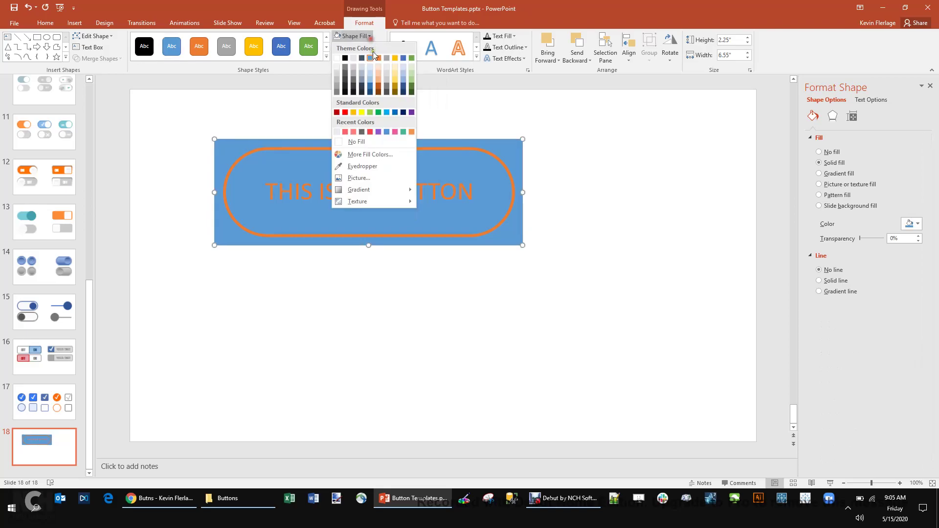
click(368, 142)
click(538, 162)
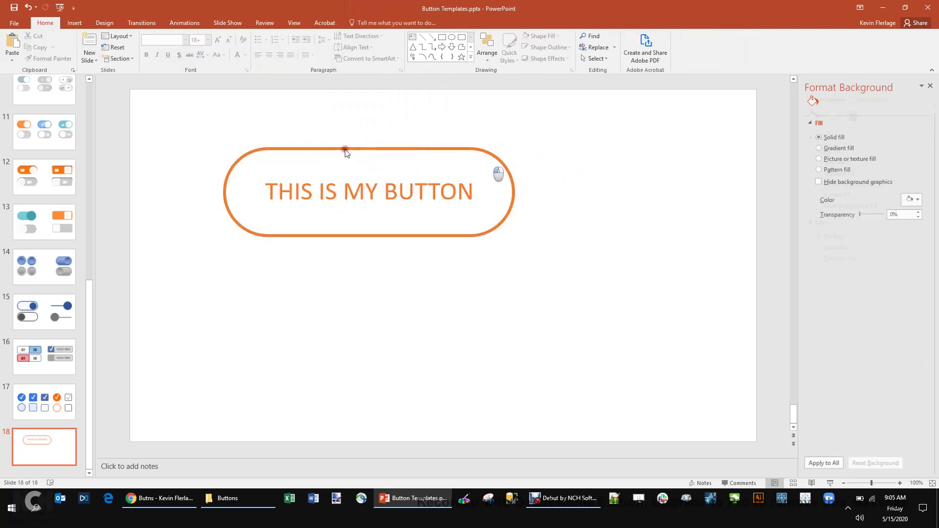
drag(181, 113, 571, 265)
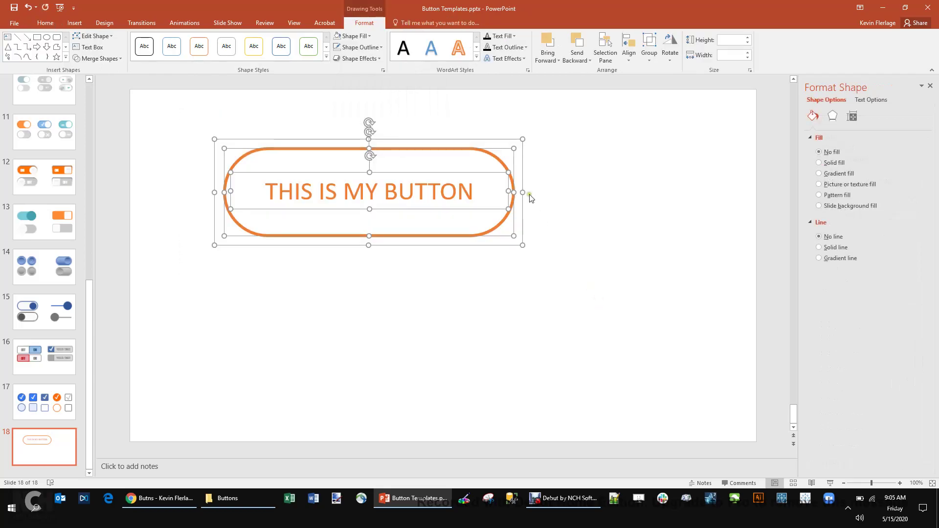
click(571, 222)
drag(188, 117, 584, 302)
click(297, 281)
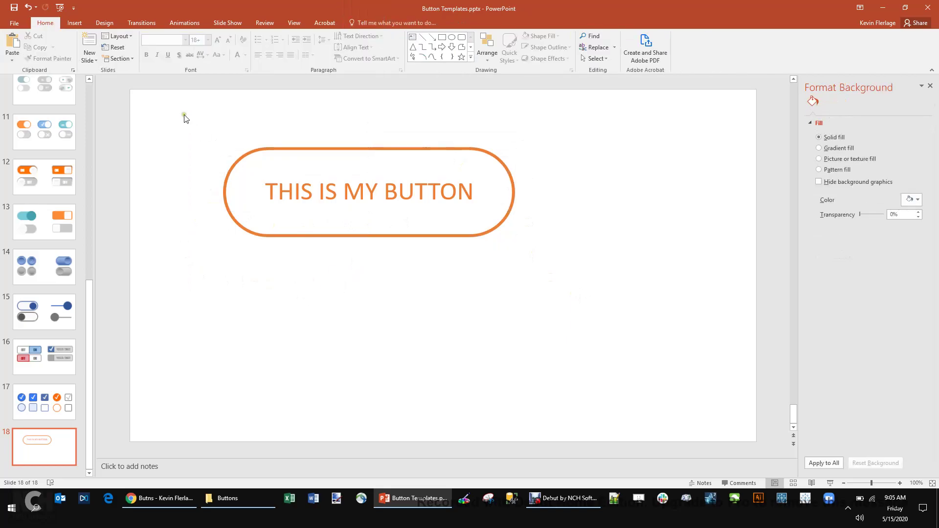
Step: Duplicate the pill button with its backing rectangle and move the copy below the original
drag(184, 118, 648, 324)
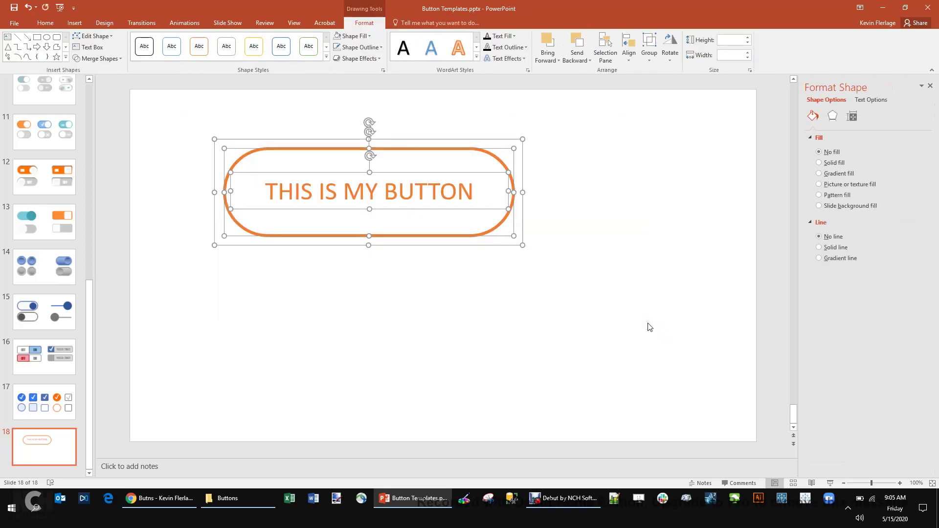
key(ctrl+v)
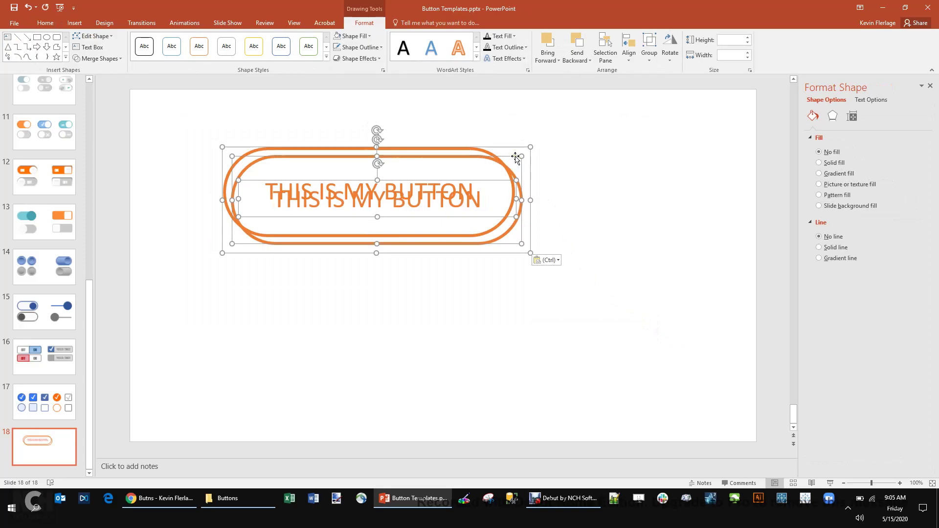
drag(516, 156, 504, 272)
click(583, 318)
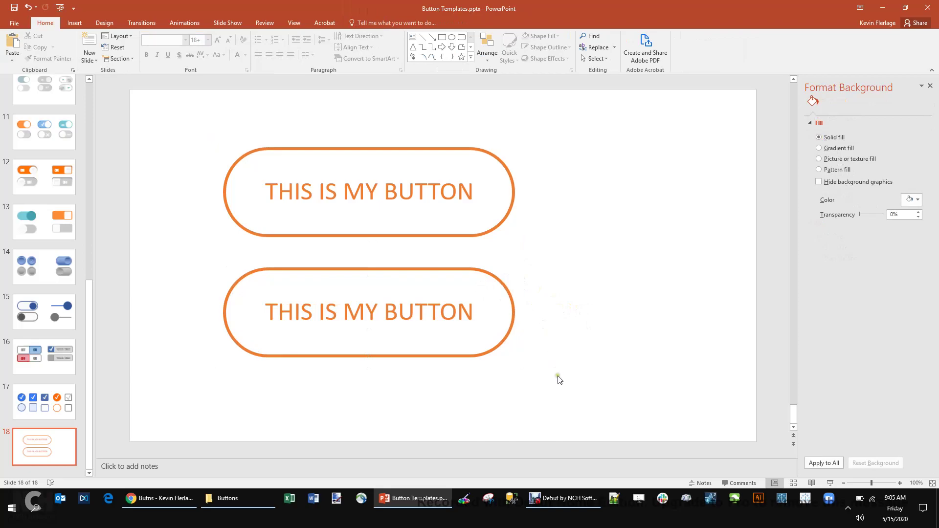
drag(559, 379, 195, 247)
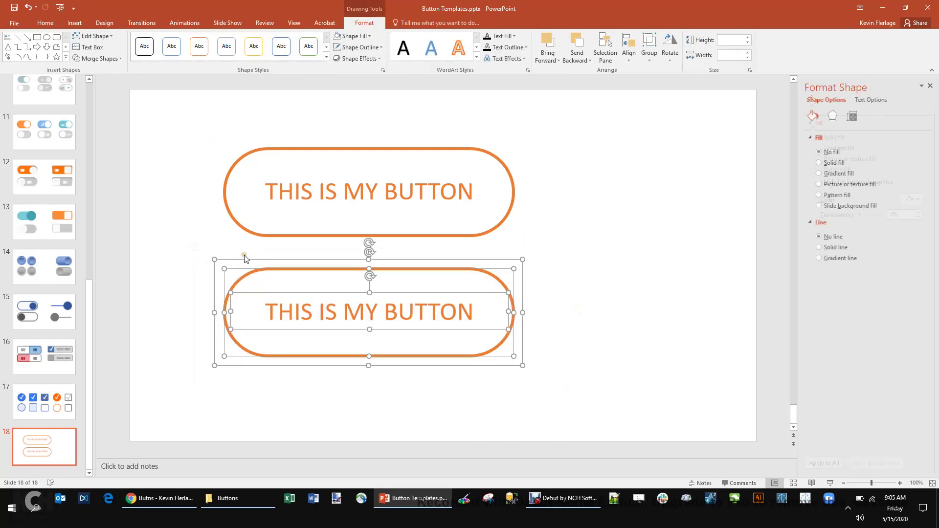
Step: Delete the lower copy and give the upper button a blue outline
key(Delete)
click(387, 152)
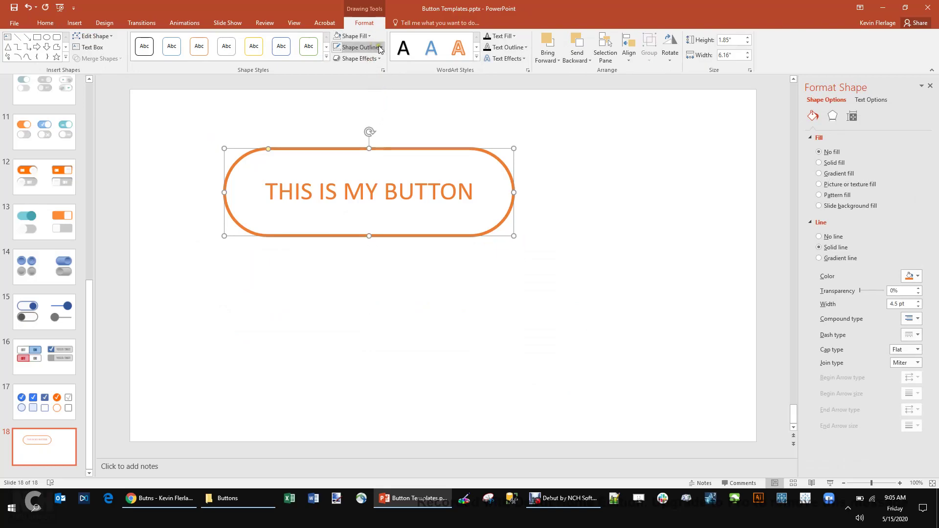
click(374, 47)
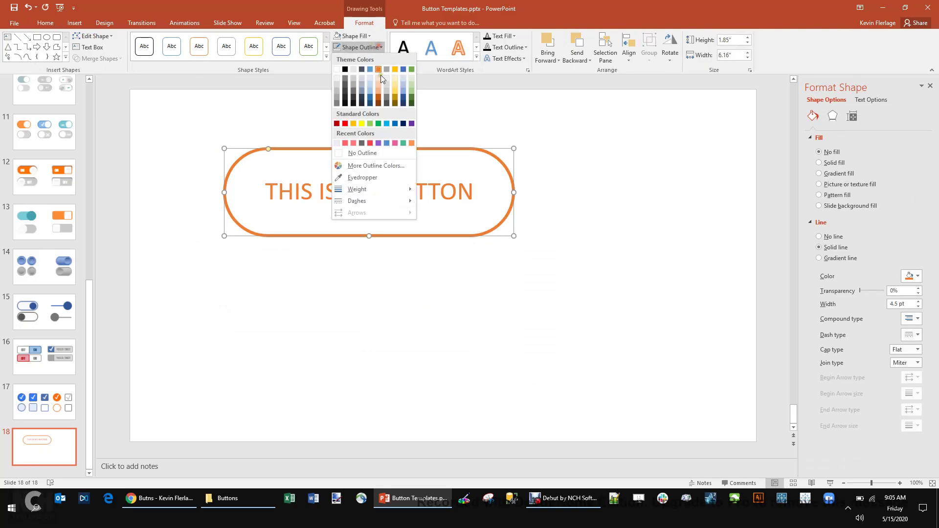
click(371, 99)
Step: Change the button's 'THIS IS MY BUTTON' text colour to dark blue
click(368, 191)
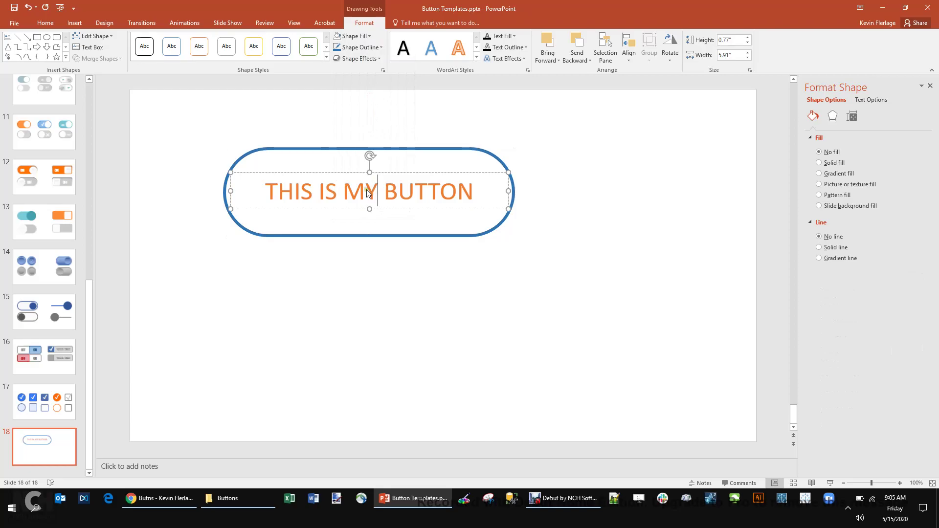
key(ctrl+a)
click(45, 23)
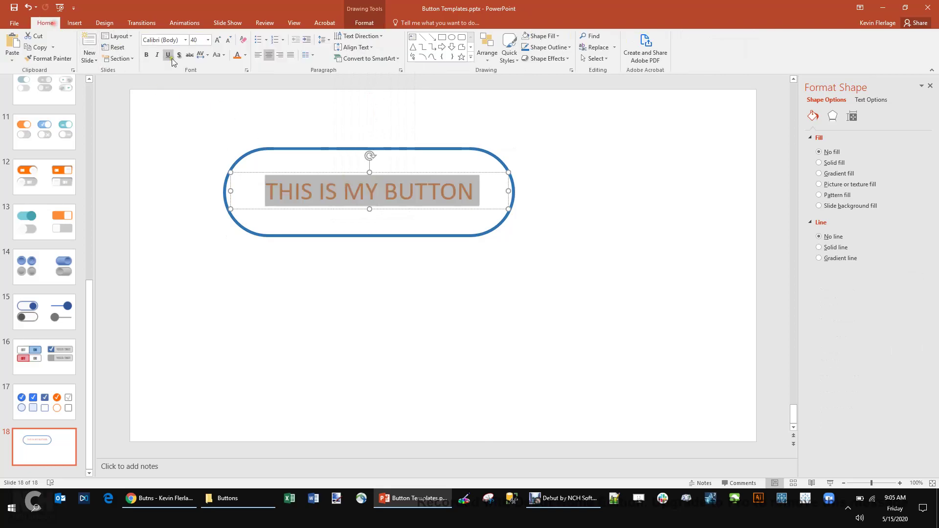
click(245, 54)
click(272, 108)
Step: Duplicate the blue button and place the copy directly below the original
click(469, 260)
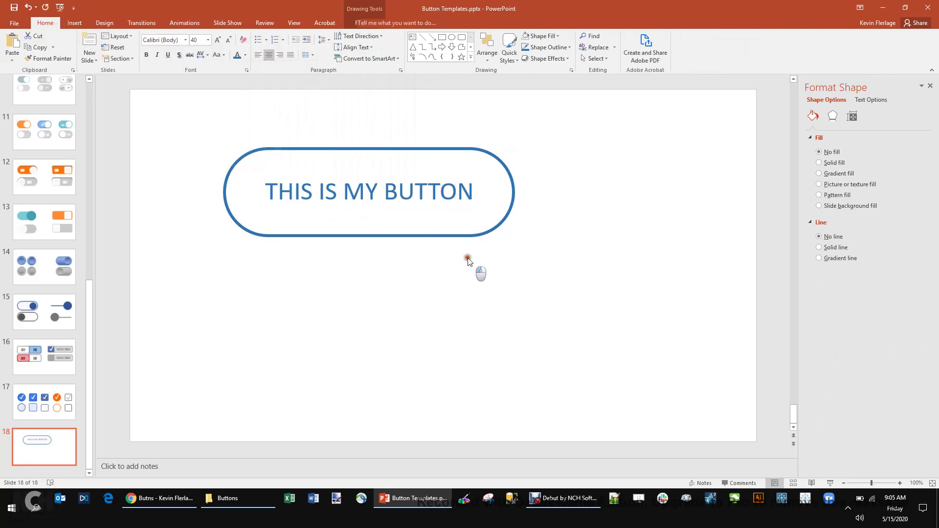
mouse_move(563, 268)
mouse_down()
mouse_move(348, 160)
mouse_move(190, 117)
mouse_up()
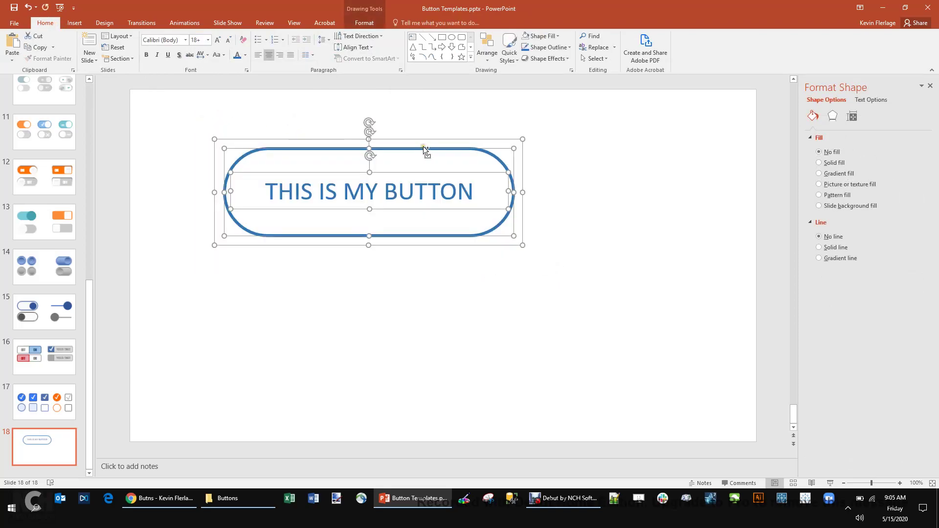
key(ctrl+d)
drag(438, 155, 440, 283)
click(450, 315)
Step: Fill the lower pill button with solid blue
click(567, 310)
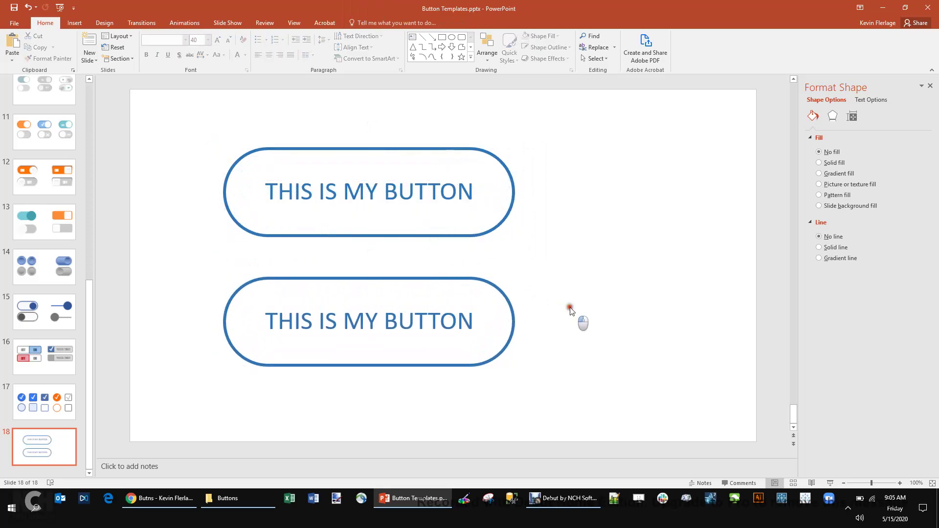
click(483, 290)
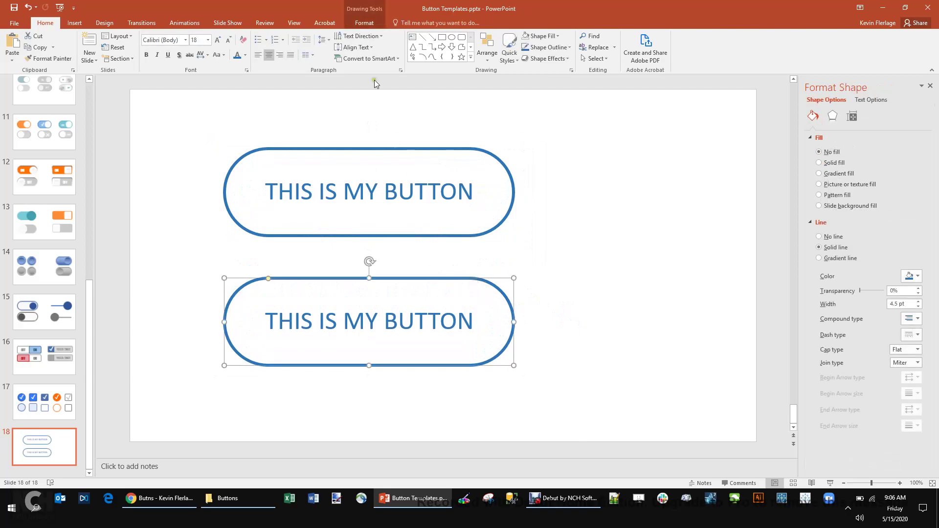
click(366, 25)
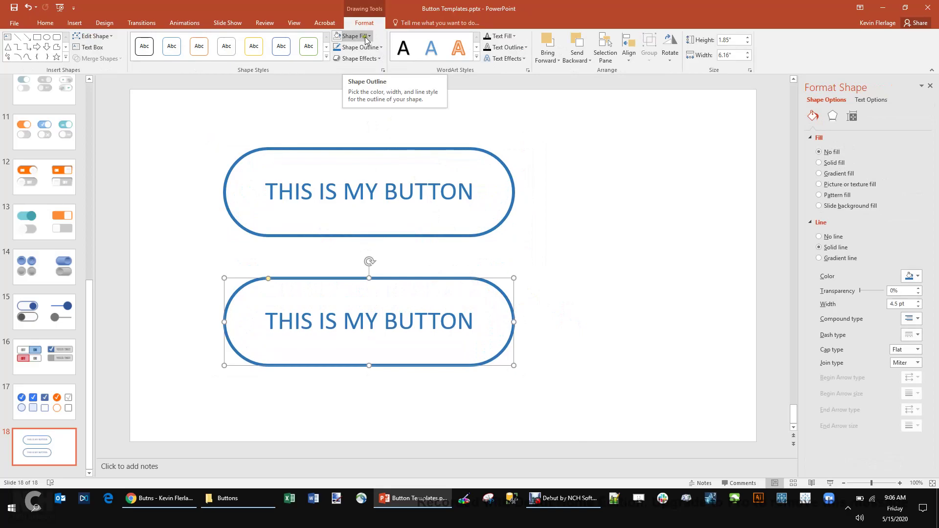
click(369, 36)
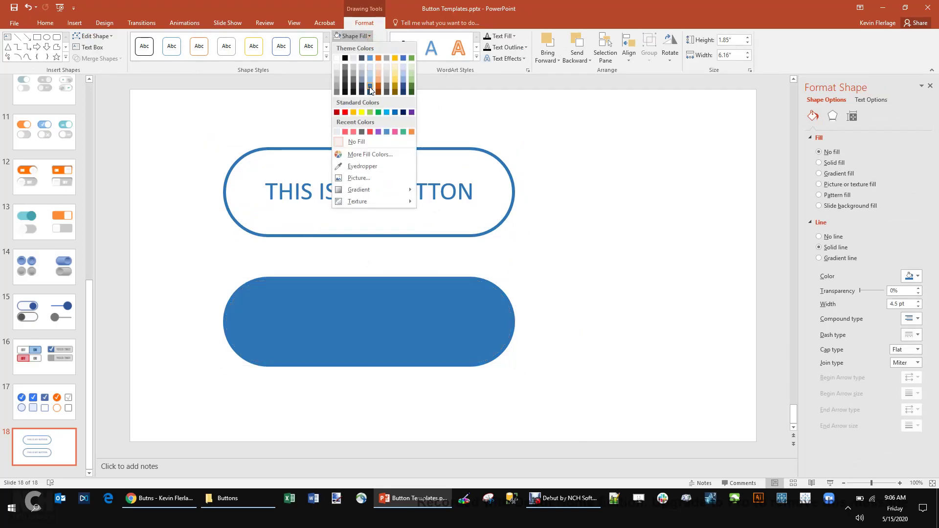
click(371, 88)
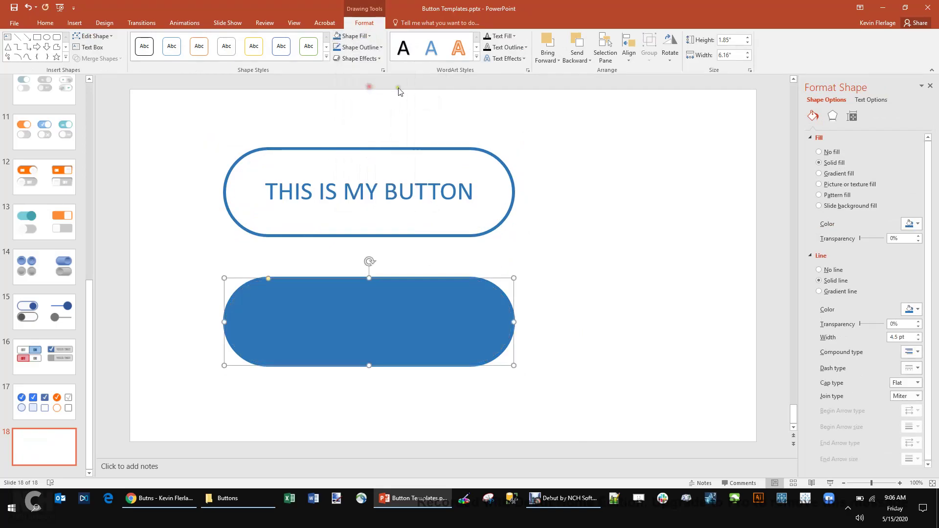
Step: Make the lower button's label text white
click(575, 299)
click(421, 314)
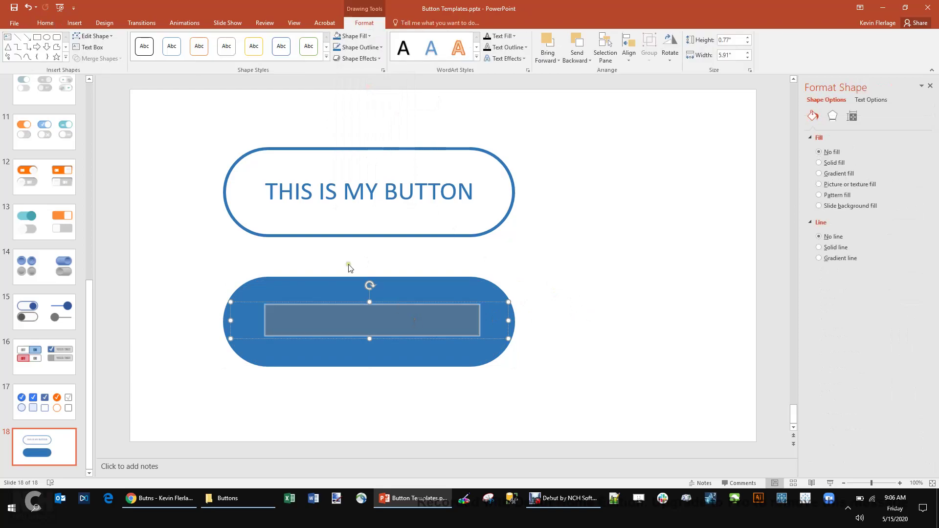
click(45, 23)
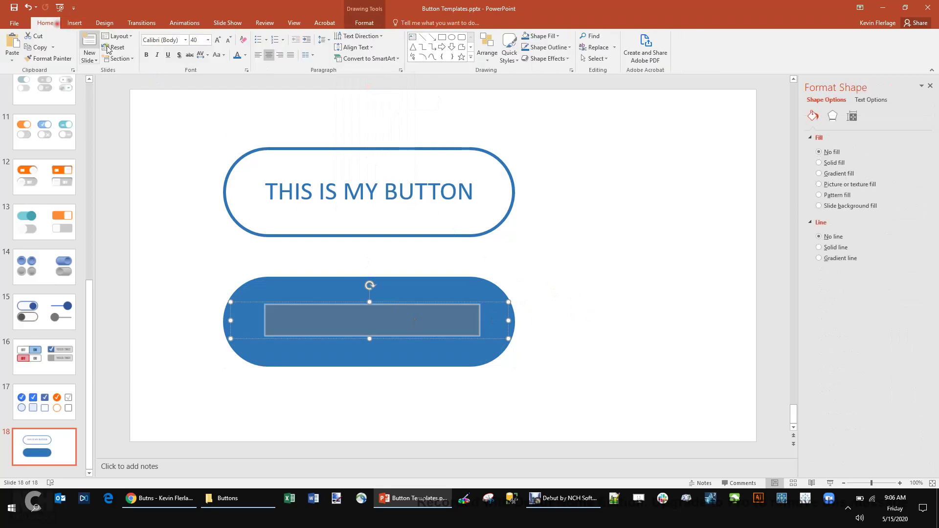
click(245, 55)
click(238, 77)
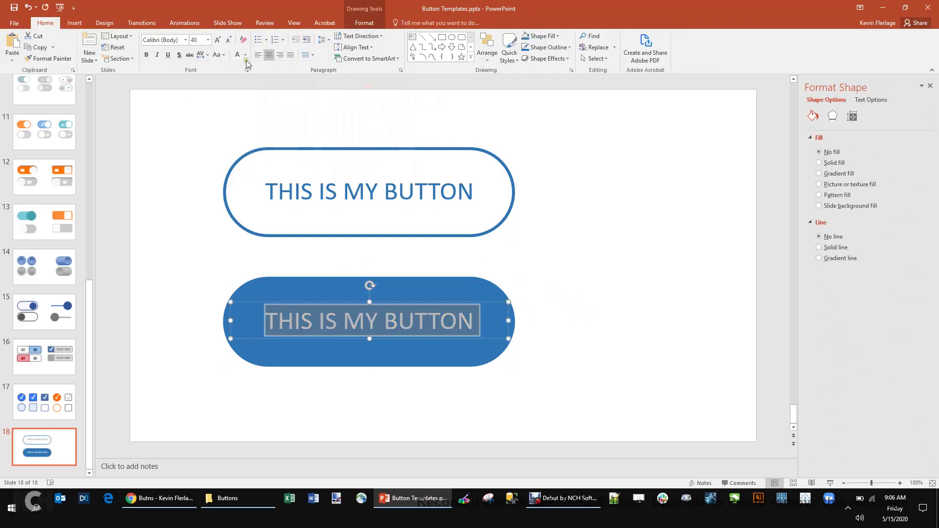
click(246, 56)
click(236, 85)
click(520, 237)
click(630, 314)
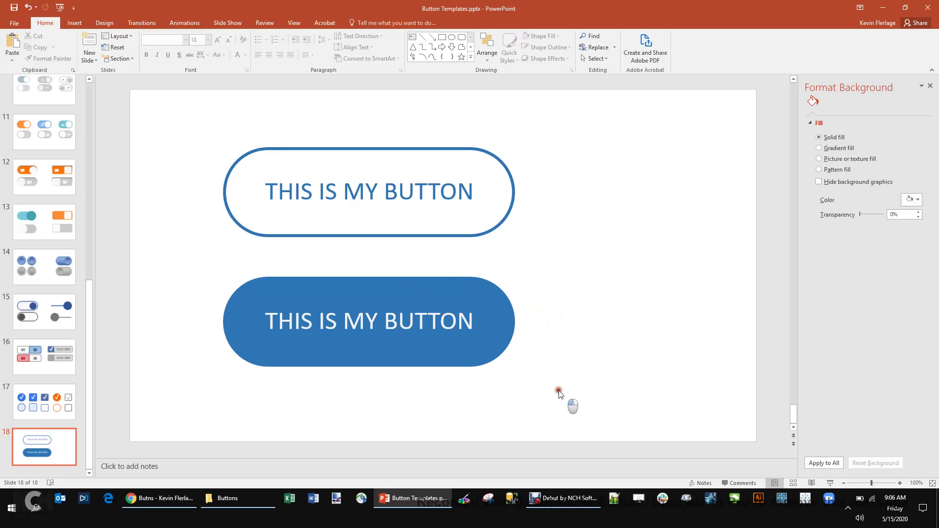
Step: Select the lower button alone and look through its fill and outline options without changing anything
drag(567, 402, 192, 247)
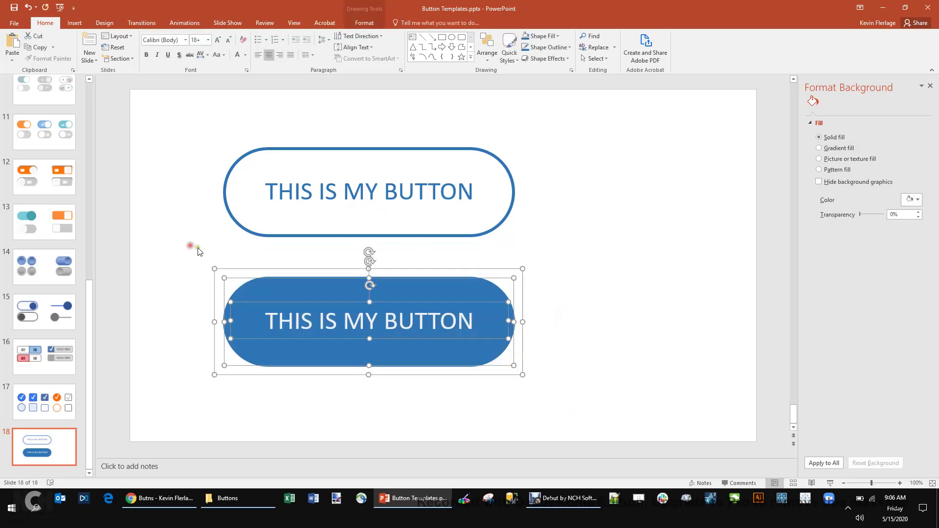
click(582, 311)
click(498, 294)
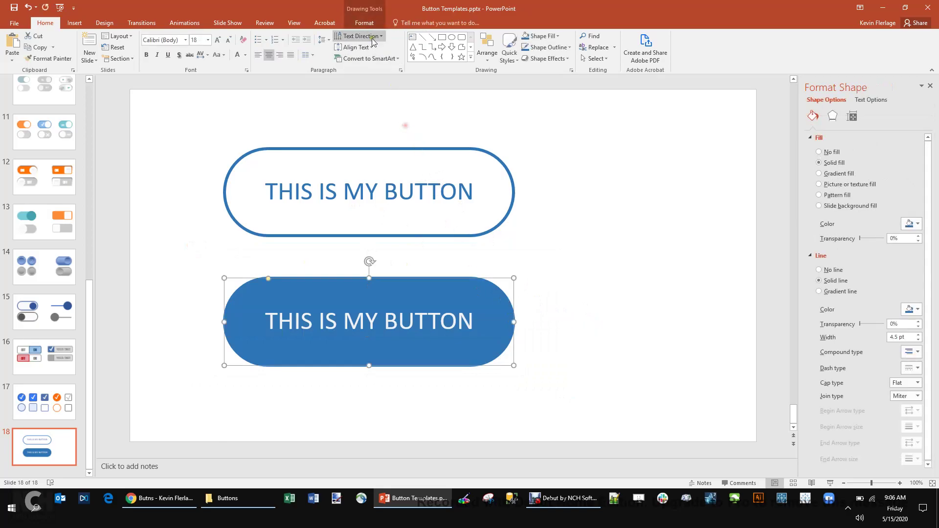
click(364, 23)
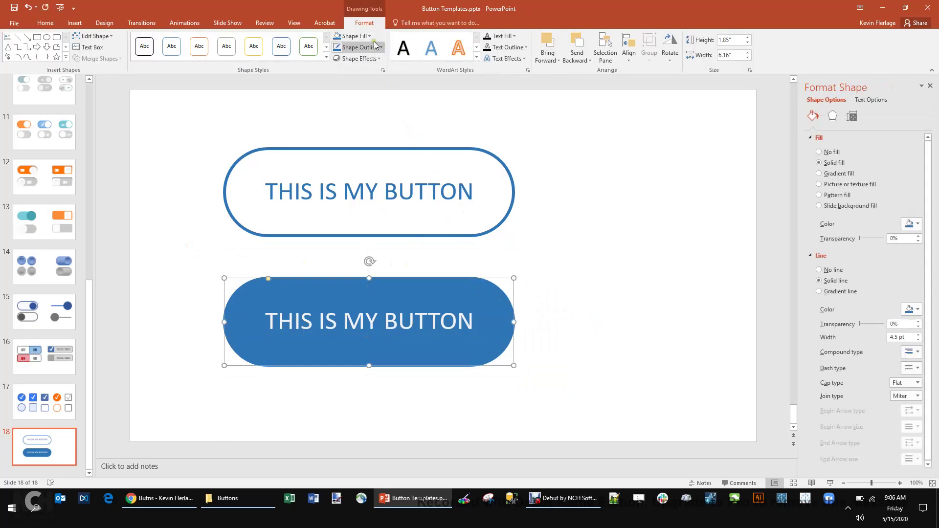
click(355, 36)
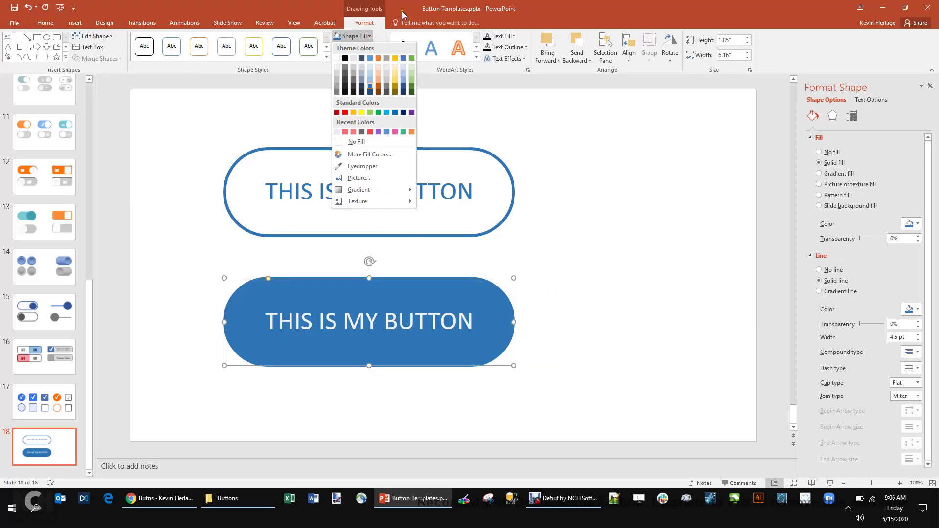
click(402, 11)
click(380, 47)
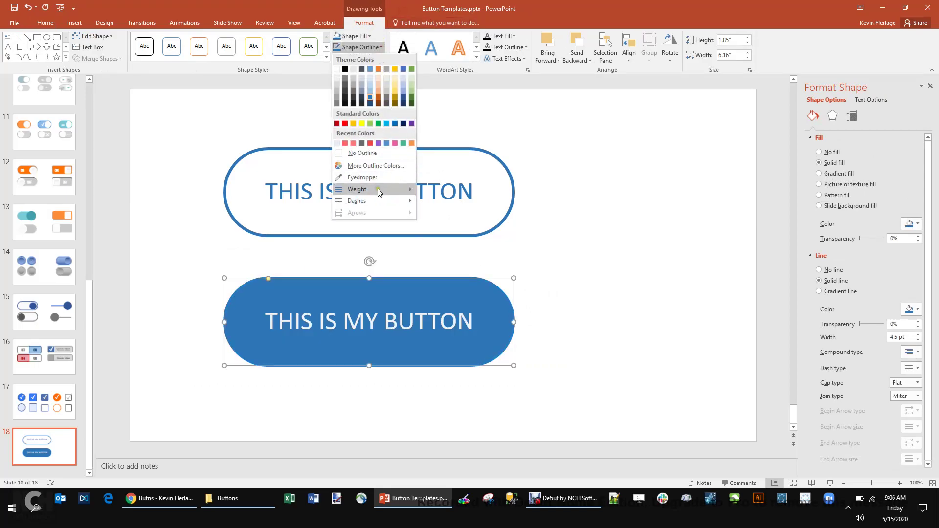
mouse_move(378, 189)
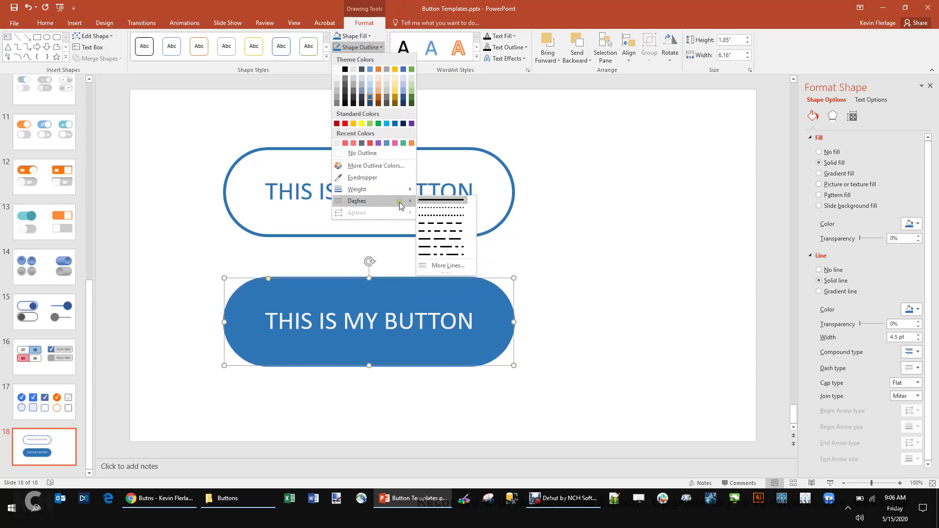
click(524, 177)
Step: Make the upper button's outline dashed, then switch to a finer dash type in Format Shape
click(500, 157)
click(383, 49)
mouse_move(381, 200)
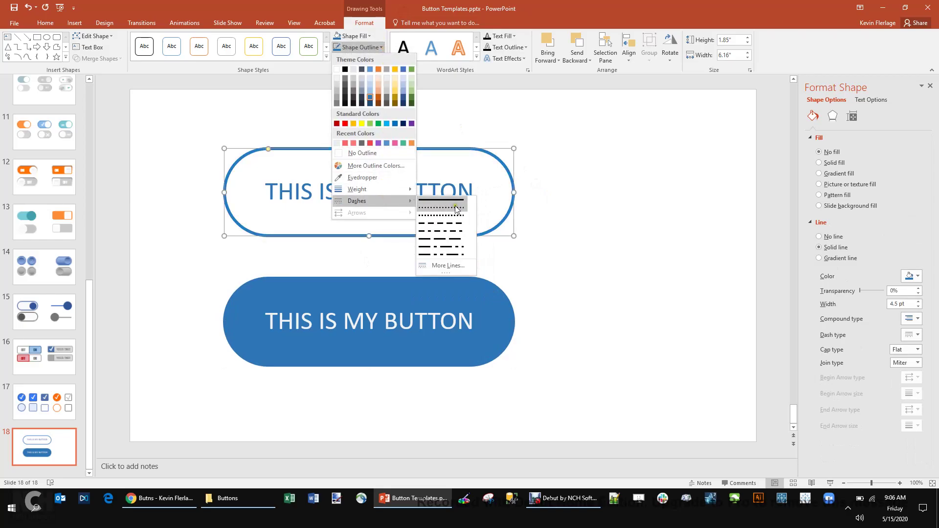
click(461, 214)
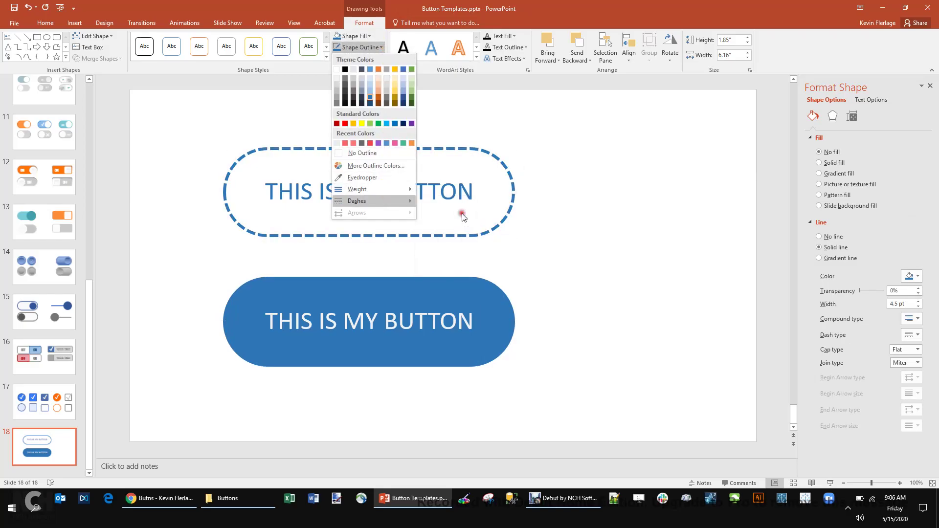
right_click(506, 167)
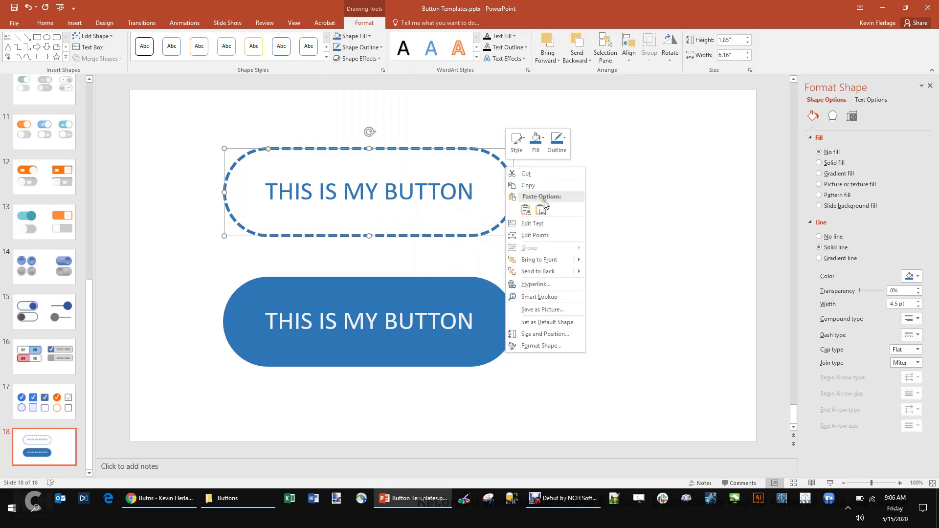
click(556, 346)
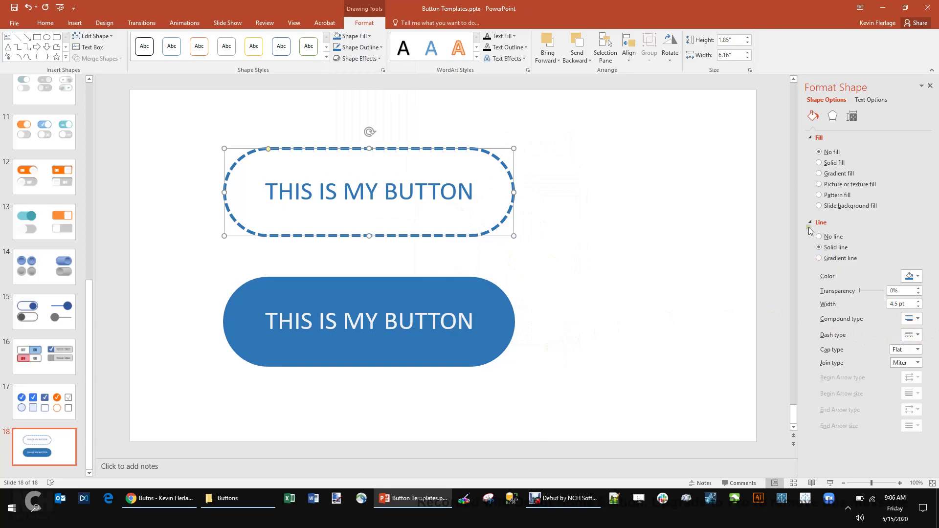
click(913, 335)
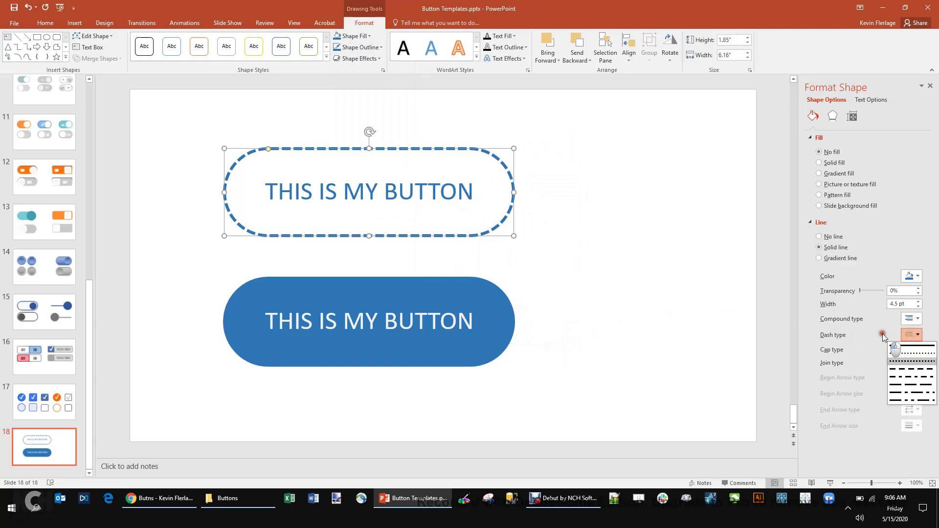
click(918, 337)
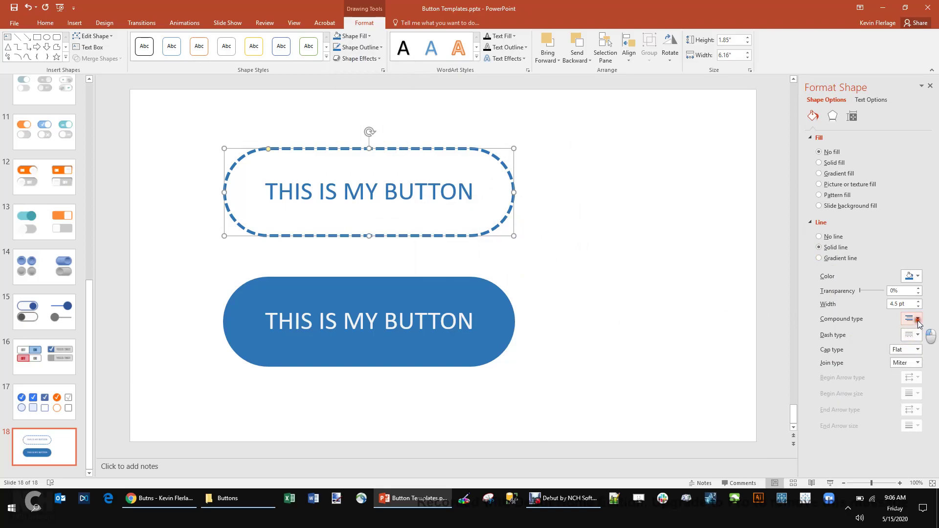
click(917, 335)
click(917, 343)
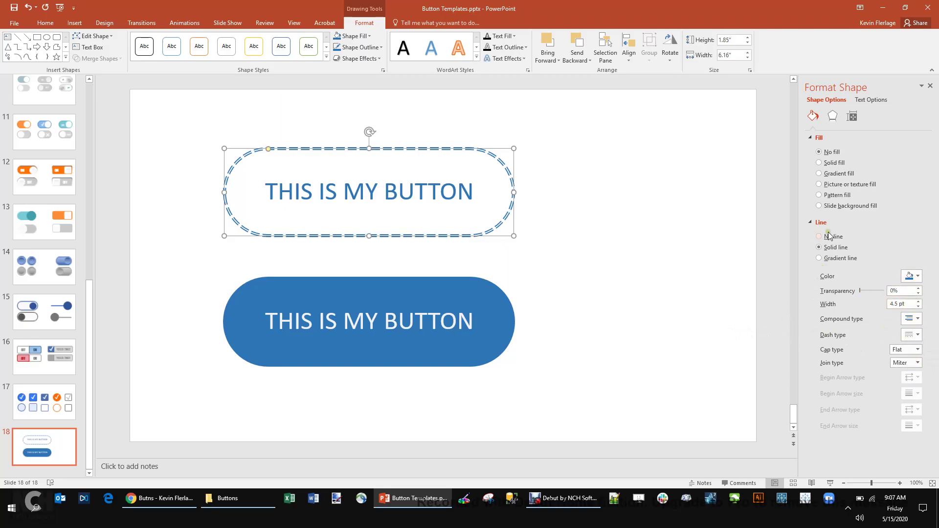
Step: Undo an accidental solid blue fill so the upper button stays unfilled, then select the lower button
click(819, 163)
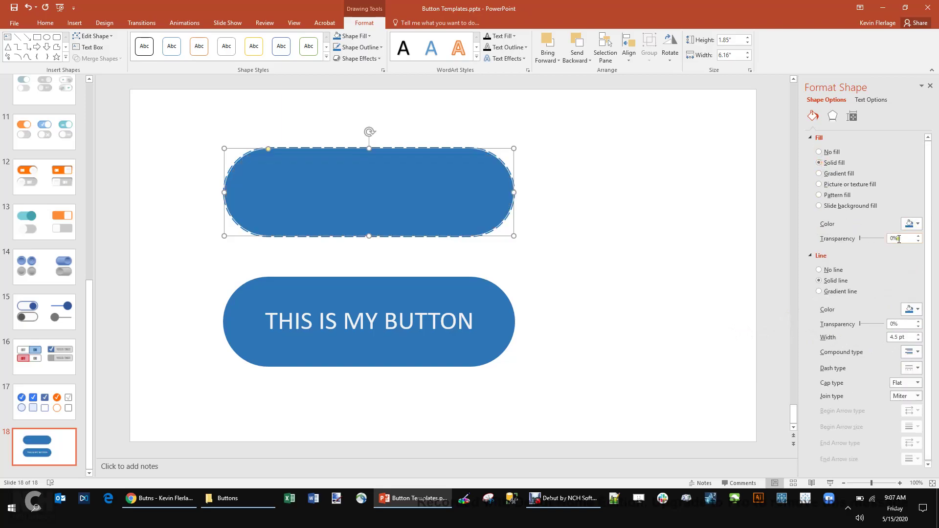
click(697, 267)
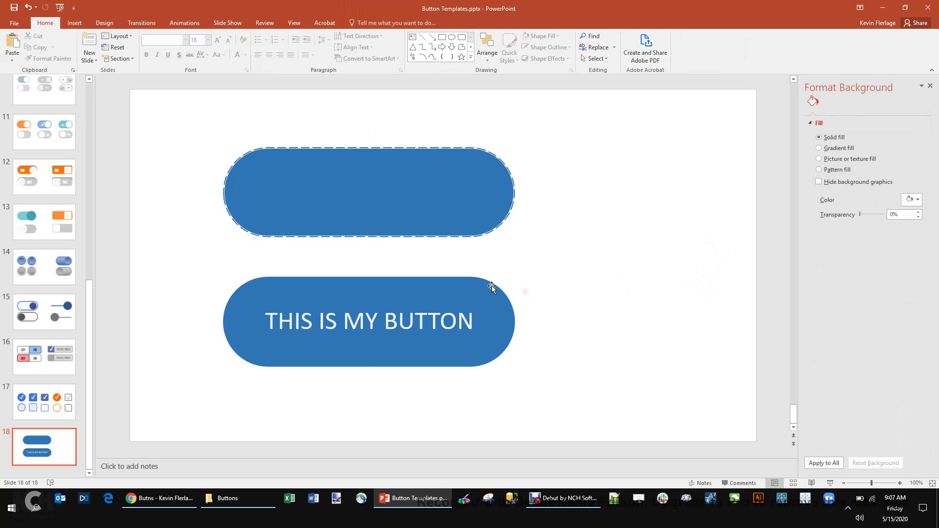
click(27, 7)
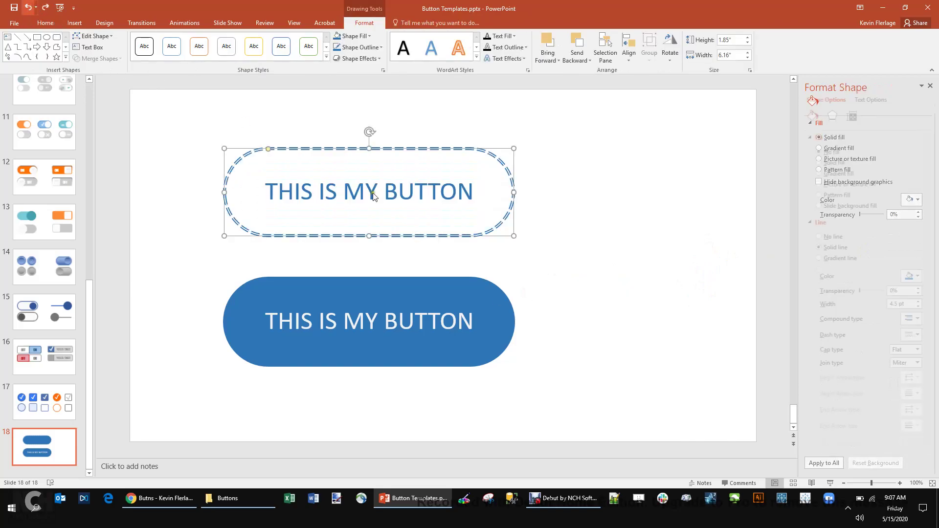
click(450, 277)
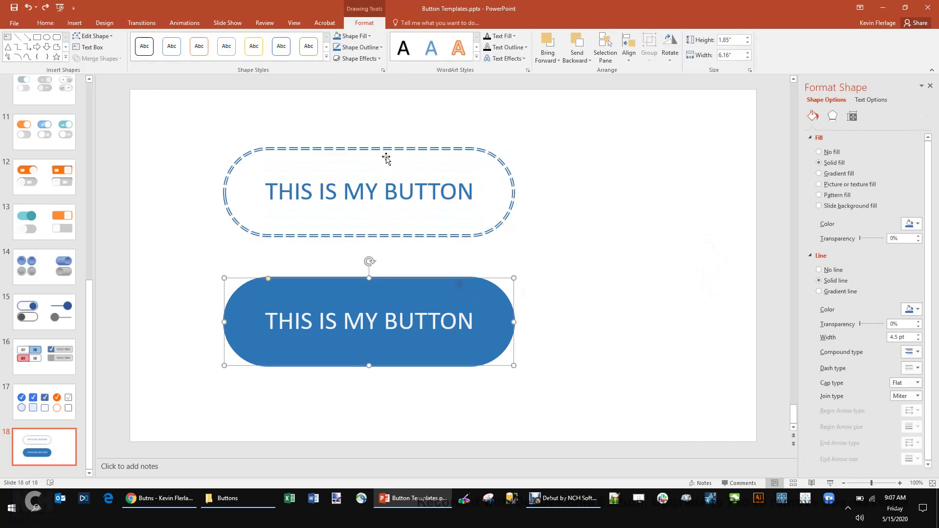
Step: Apply a dark blue gradient preset and recolour its last stop pale blue so the bottom fades lighter
click(366, 35)
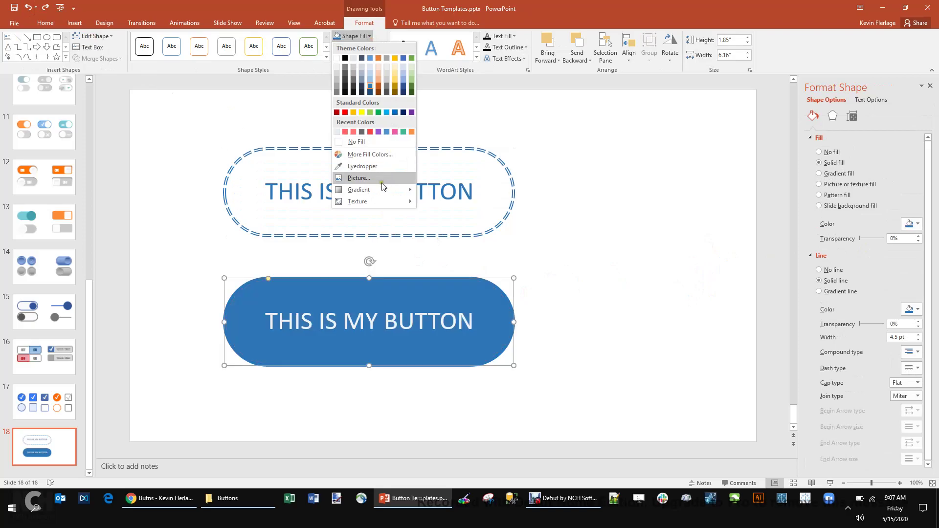
mouse_move(362, 189)
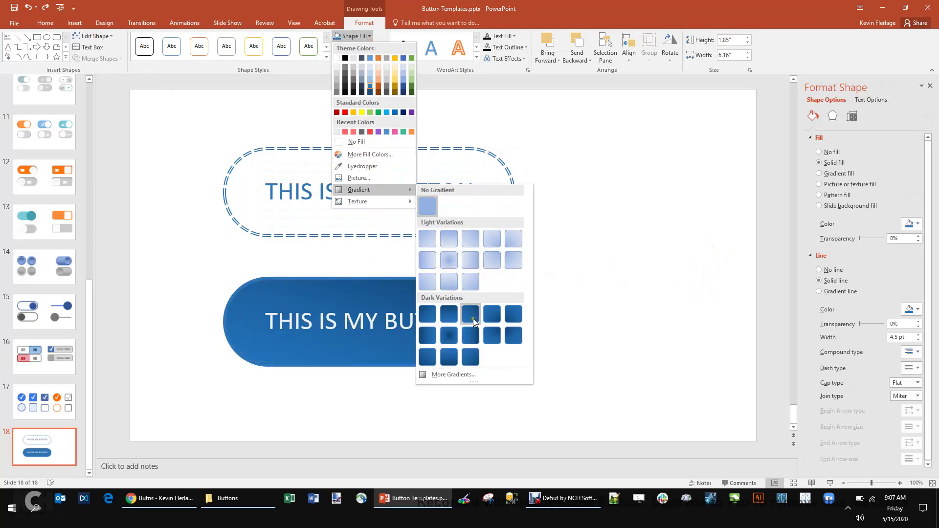
click(444, 320)
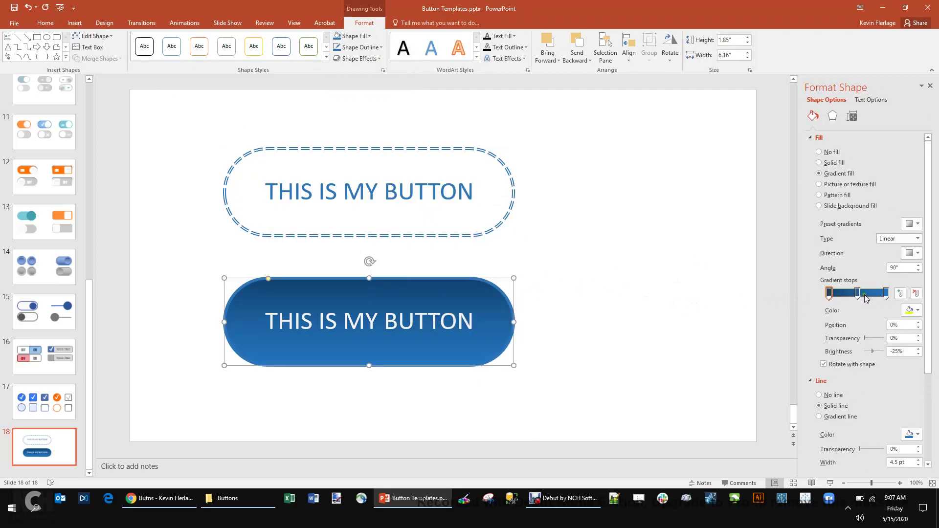
click(886, 294)
click(918, 311)
click(895, 341)
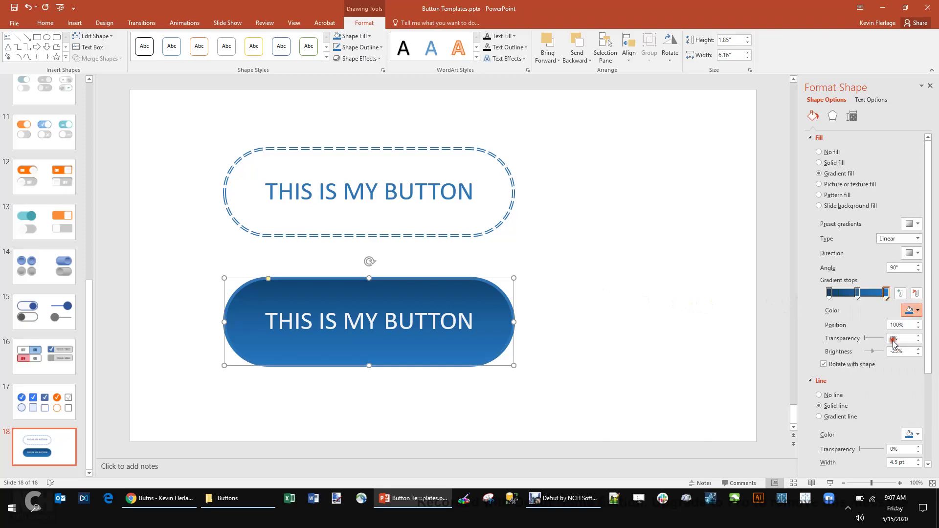
click(857, 294)
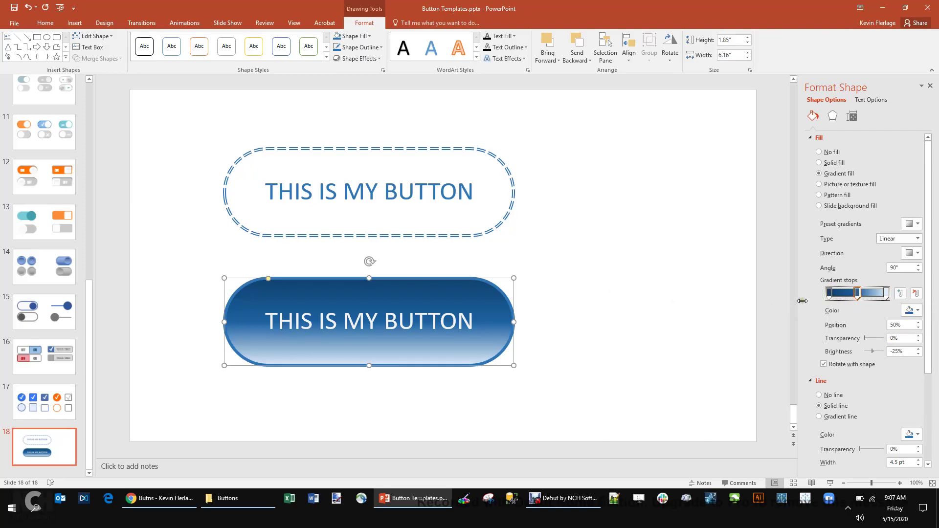
click(830, 295)
click(662, 345)
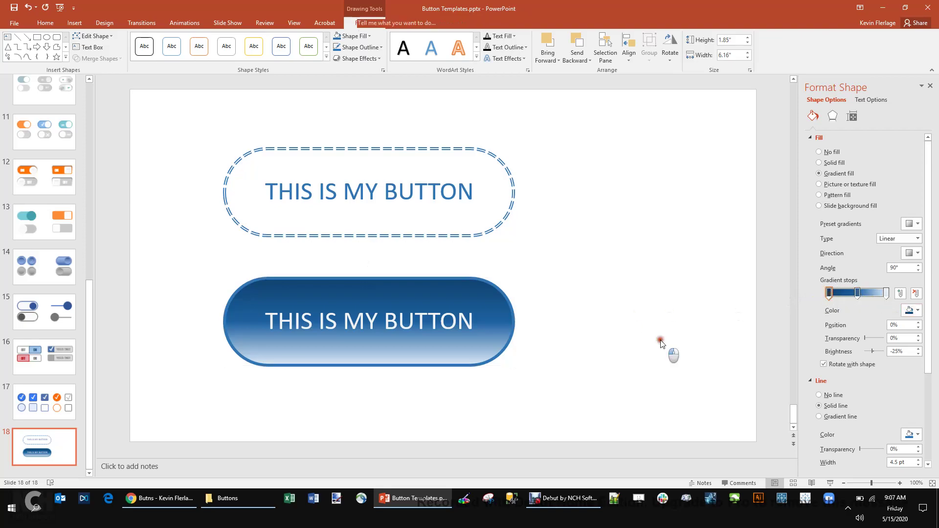
Step: Apply an outer drop shadow preset to the blue gradient button
click(503, 314)
click(587, 268)
click(497, 241)
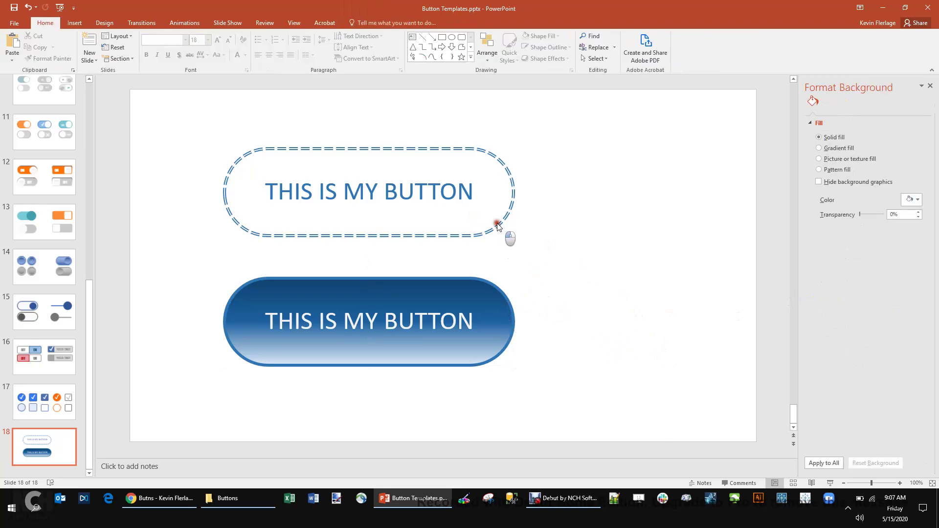
click(480, 287)
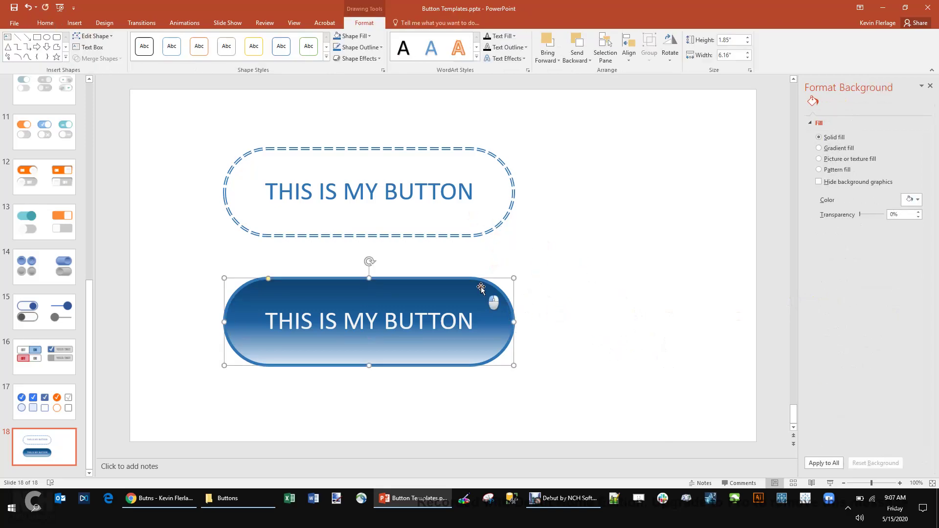
click(378, 60)
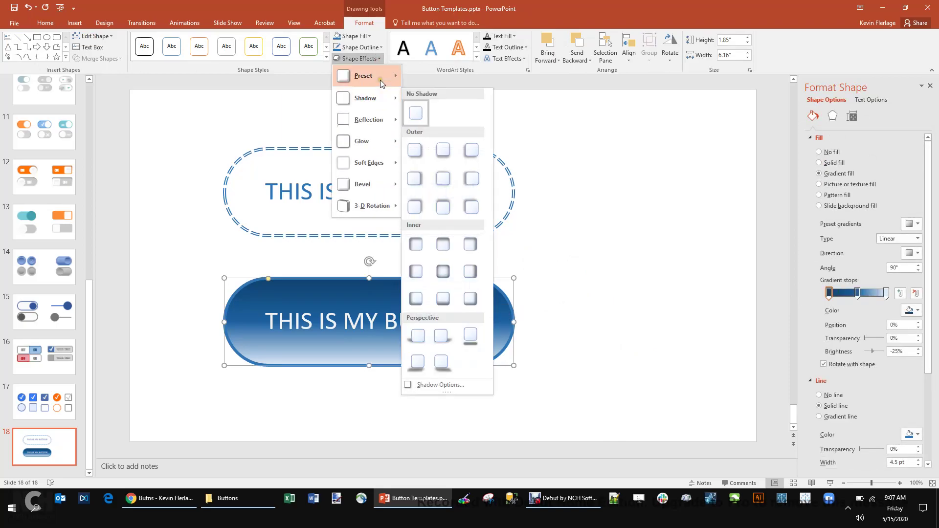
mouse_move(380, 81)
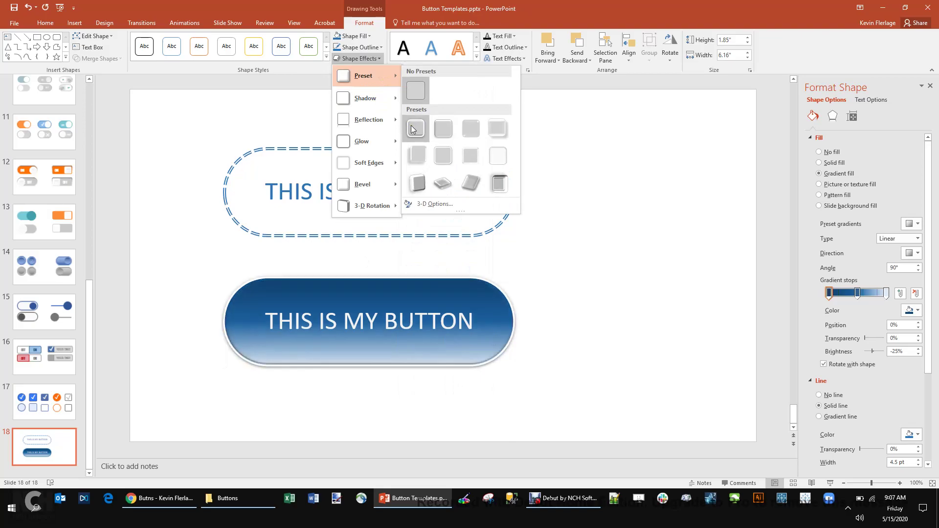
mouse_move(377, 120)
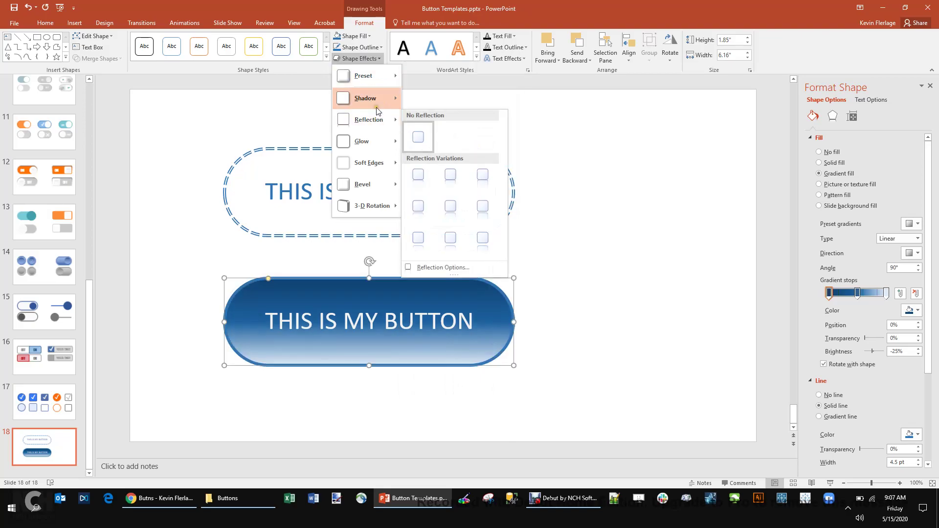
mouse_move(373, 98)
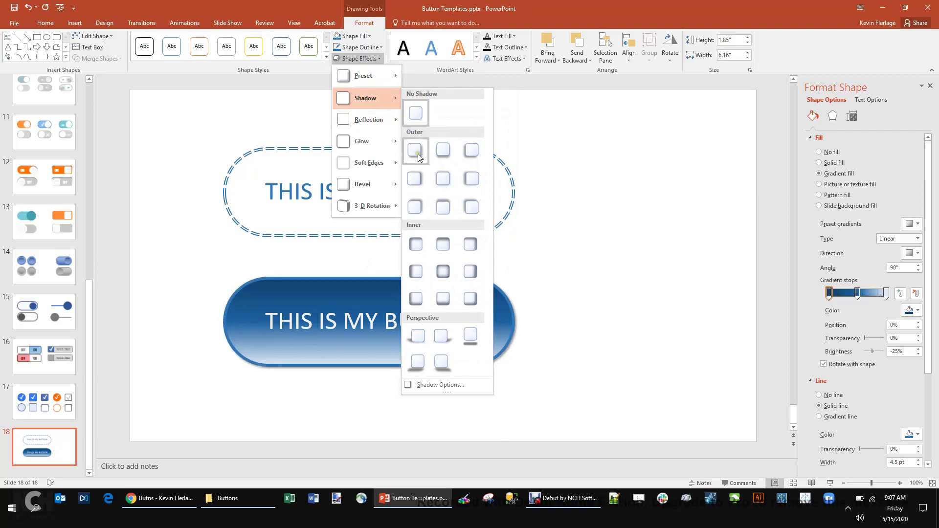
click(585, 369)
click(528, 343)
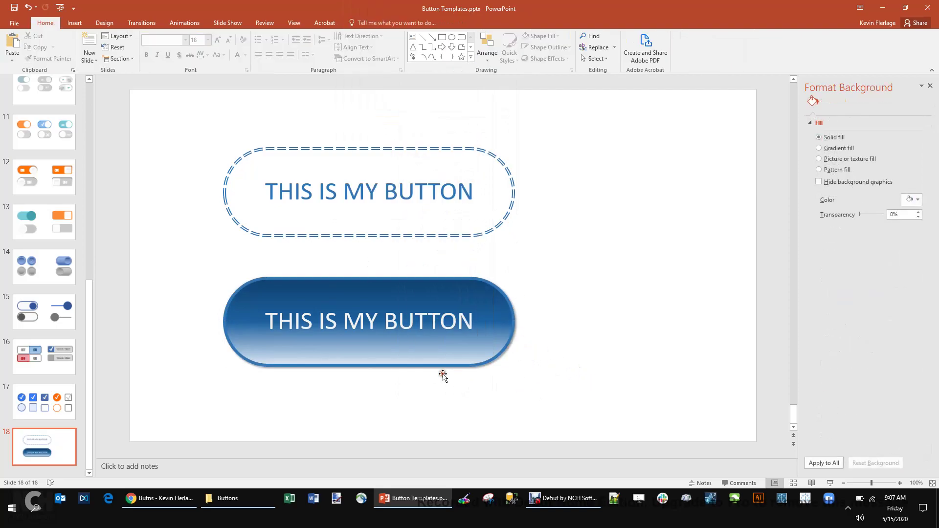
Step: In the shadow options, raise the shadow size to 101%
click(504, 318)
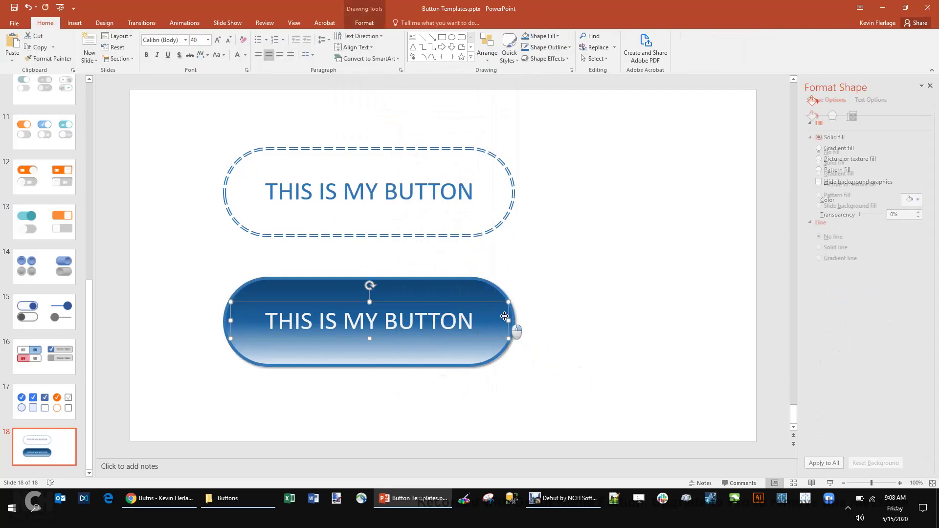
right_click(487, 290)
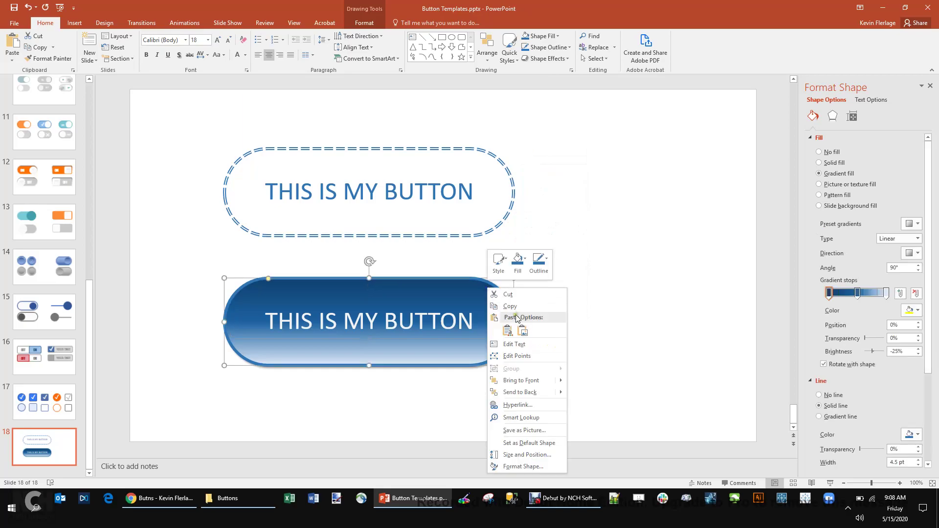
click(525, 481)
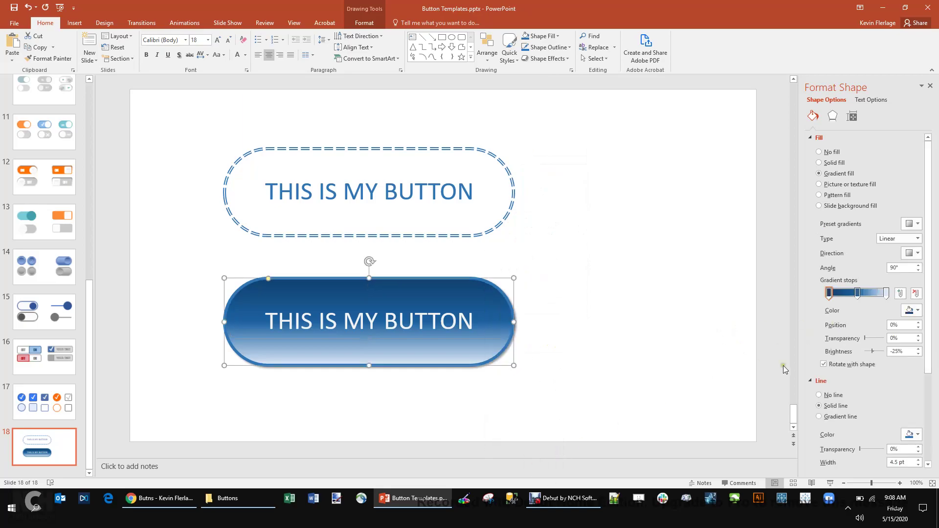
click(371, 22)
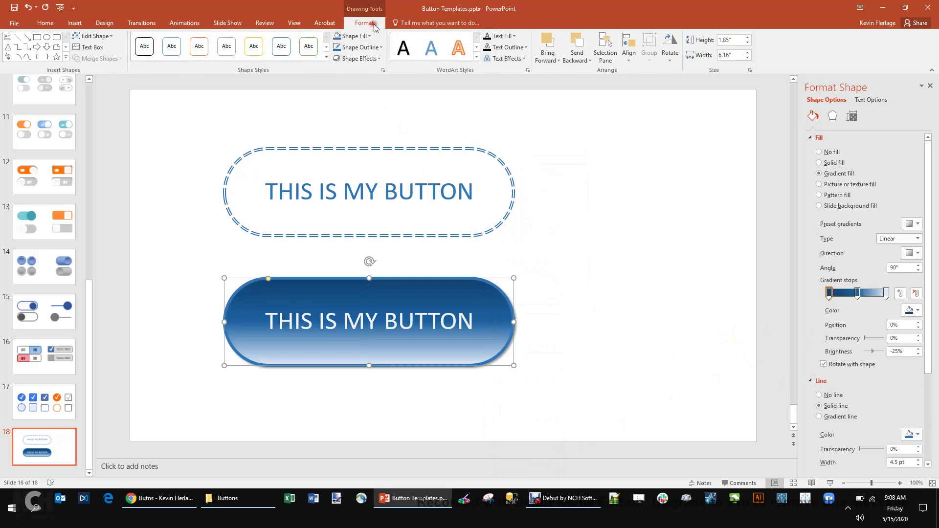
click(382, 59)
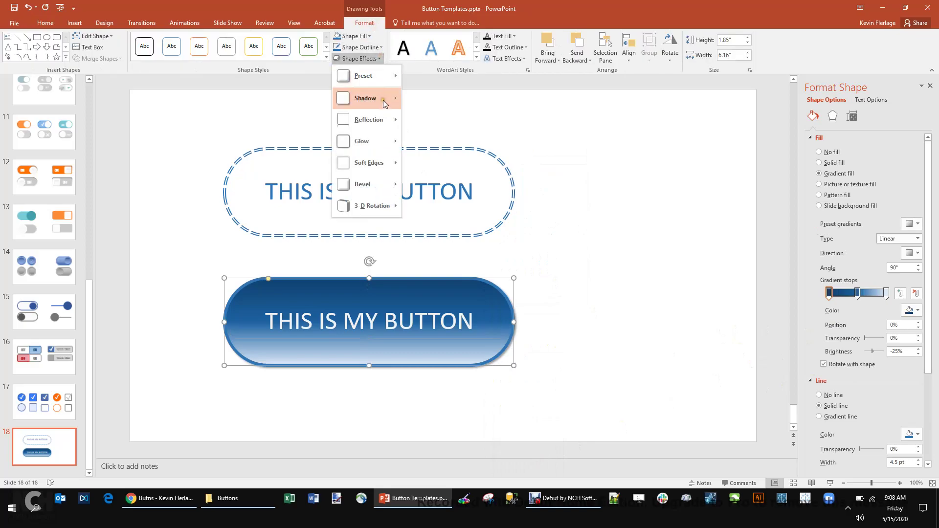
mouse_move(383, 98)
click(447, 385)
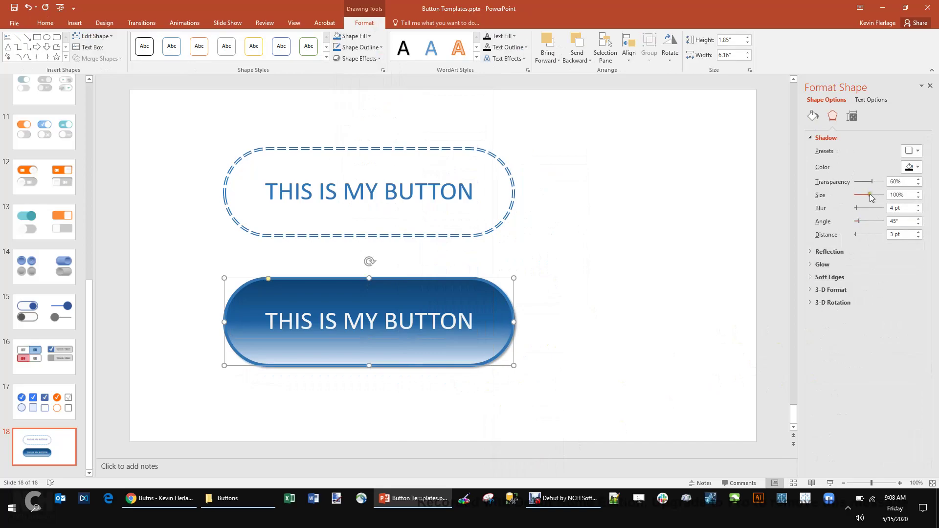
mouse_move(872, 198)
mouse_down()
mouse_move(880, 197)
mouse_move(869, 197)
mouse_up()
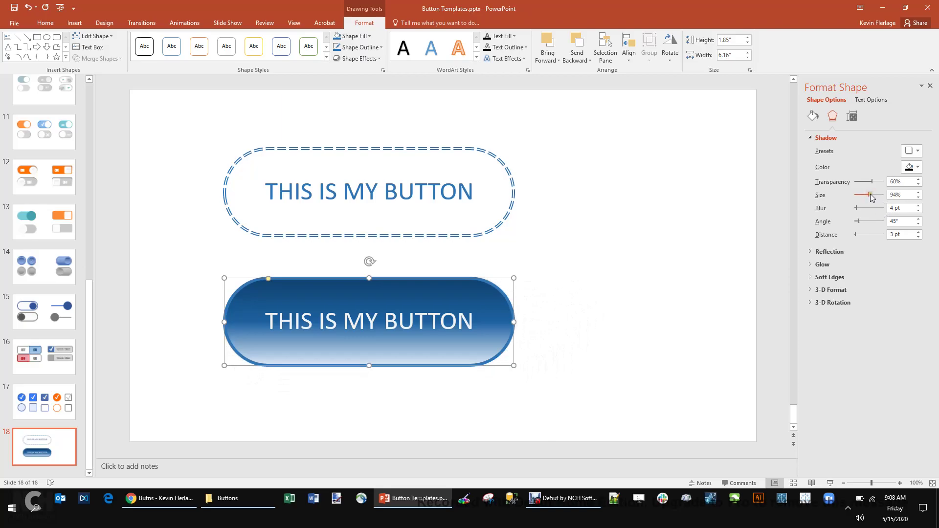
click(917, 194)
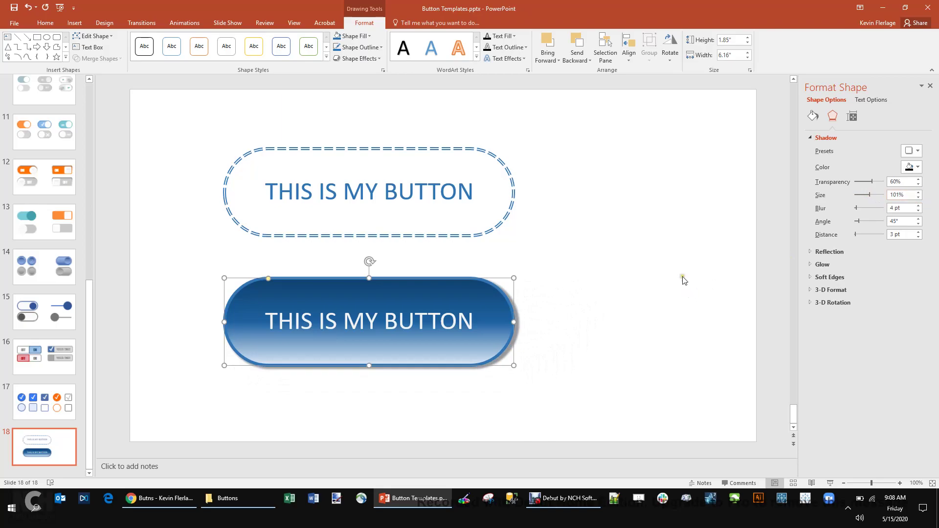
click(547, 169)
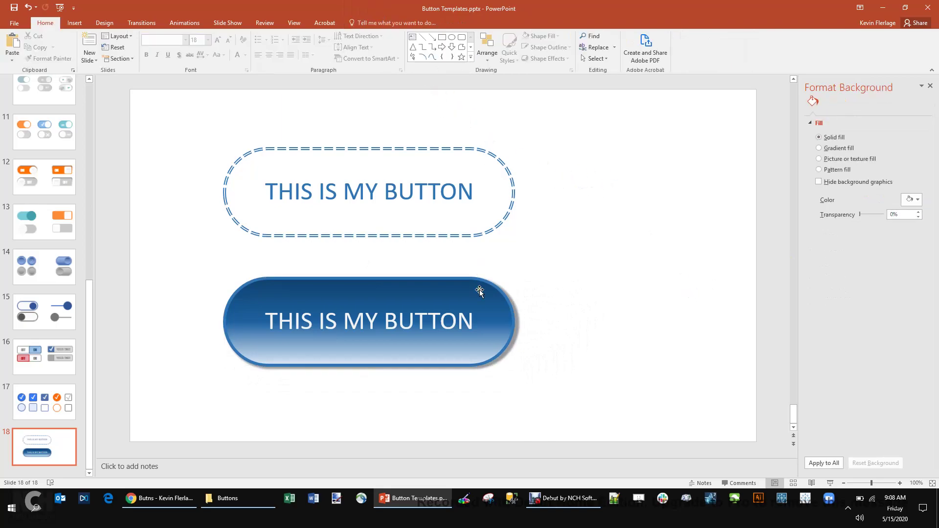
Step: Apply a bevel preset to the blue button's edges, previewing 3-D Rotation without applying it
click(489, 301)
click(374, 58)
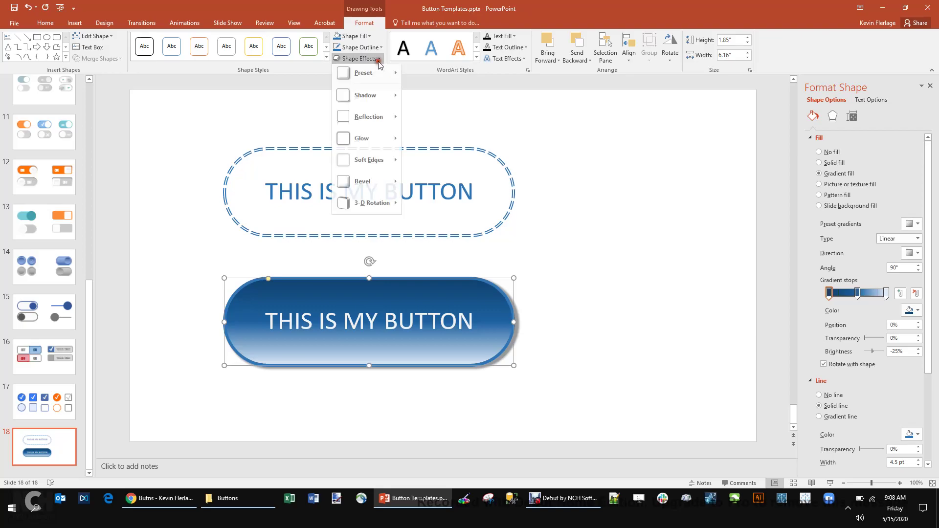
mouse_move(398, 141)
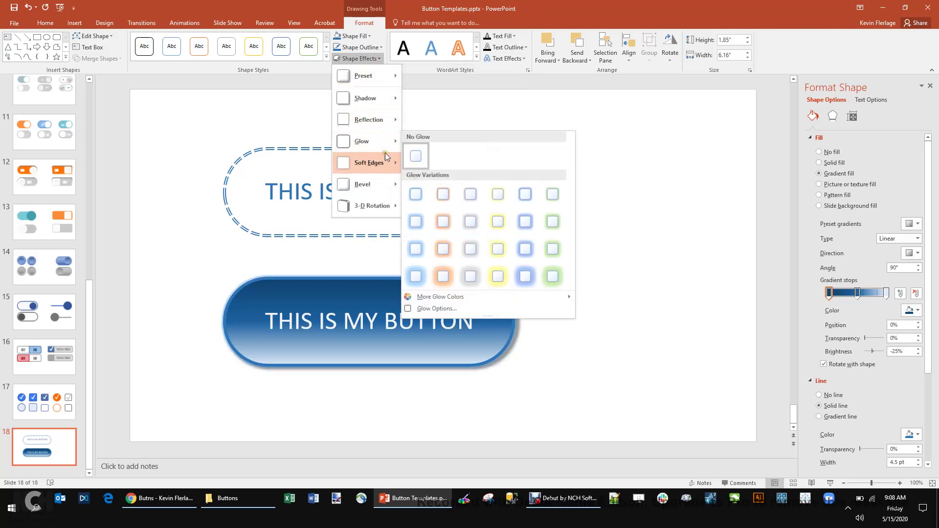
mouse_move(368, 127)
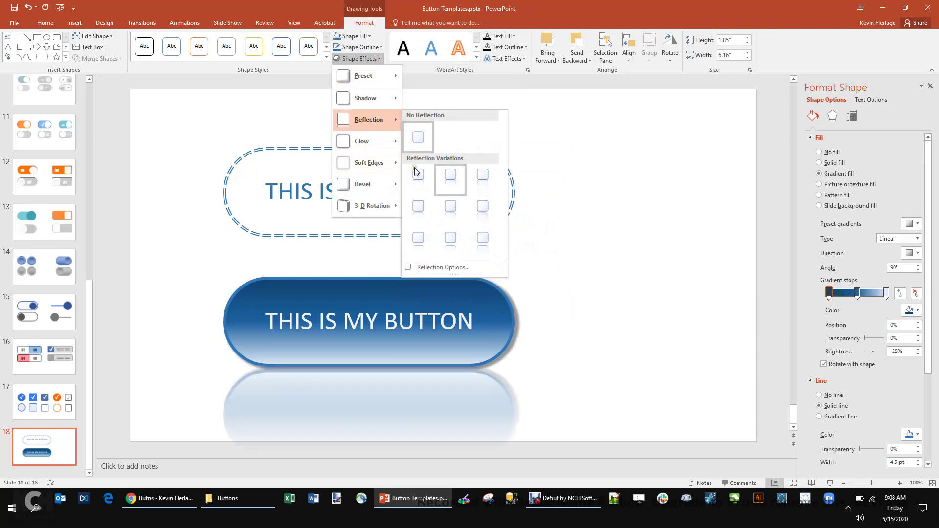
mouse_move(370, 161)
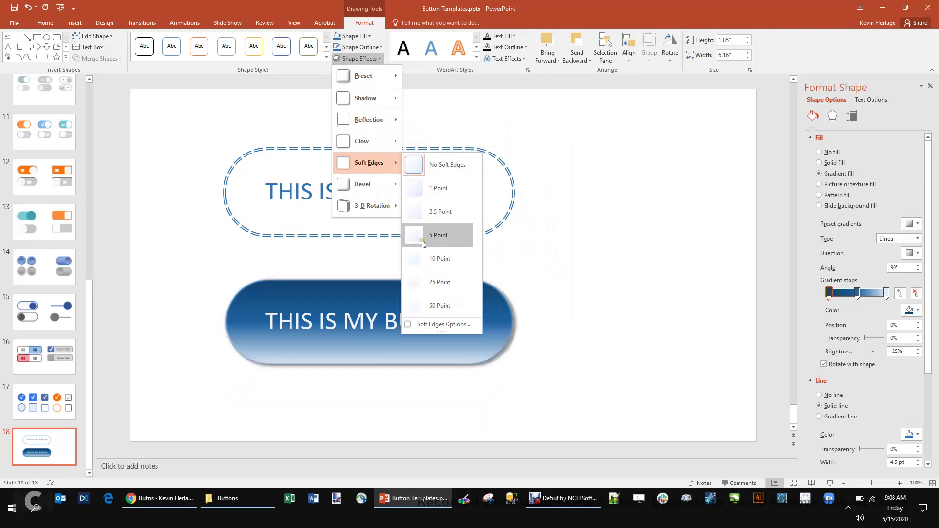
mouse_move(374, 186)
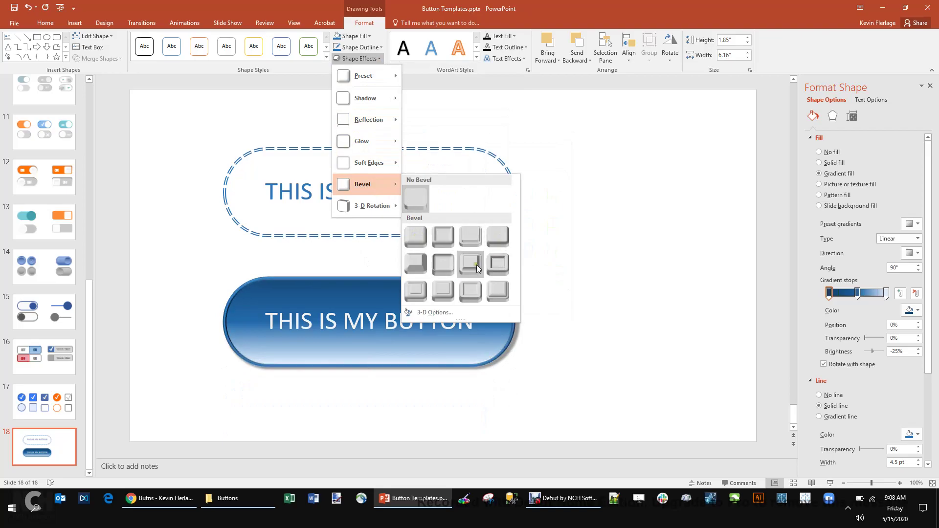
click(417, 265)
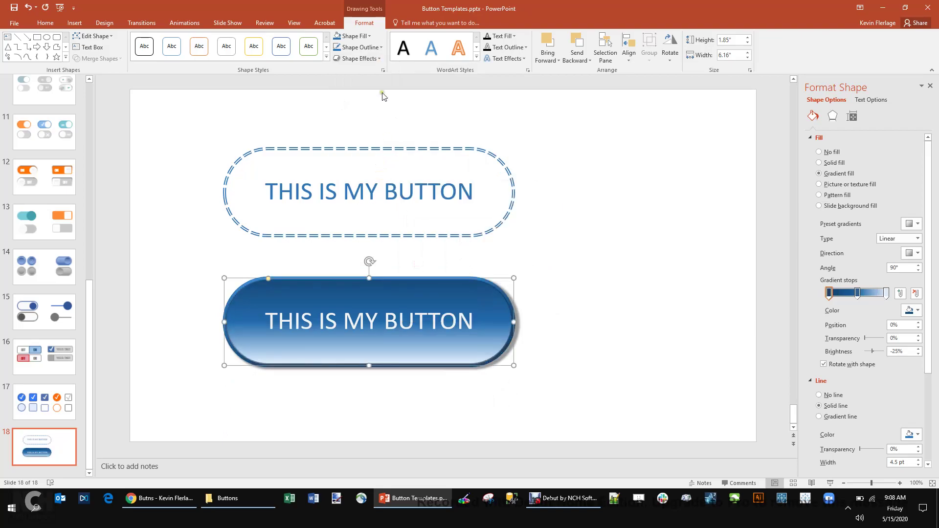
click(360, 58)
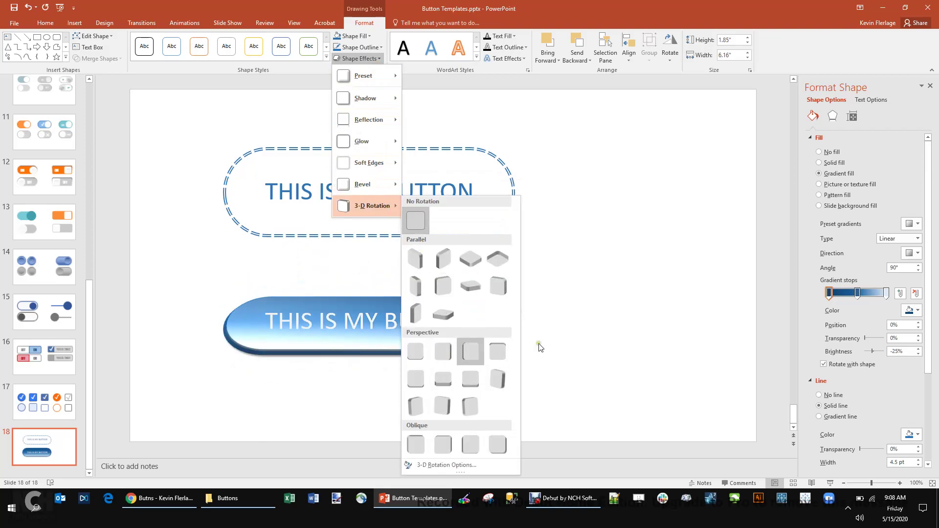
click(604, 307)
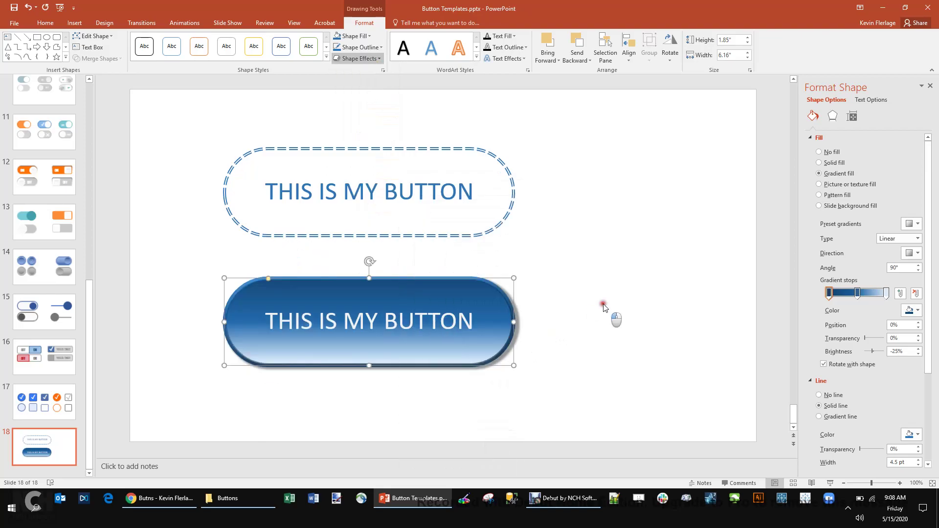
click(605, 232)
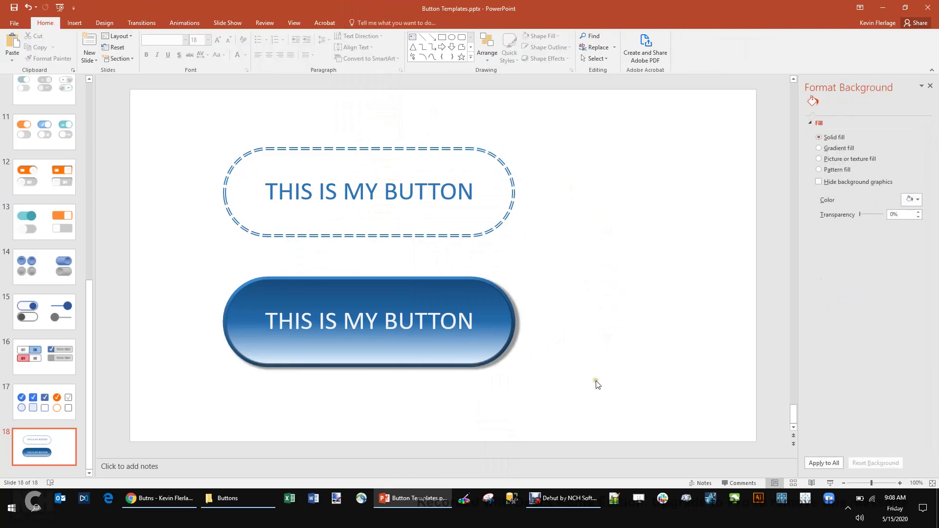
Step: Deselect the button and jump to slide 1, Various Rounded Buttons
click(590, 389)
drag(590, 389, 197, 263)
click(600, 284)
drag(90, 313, 90, 114)
click(57, 115)
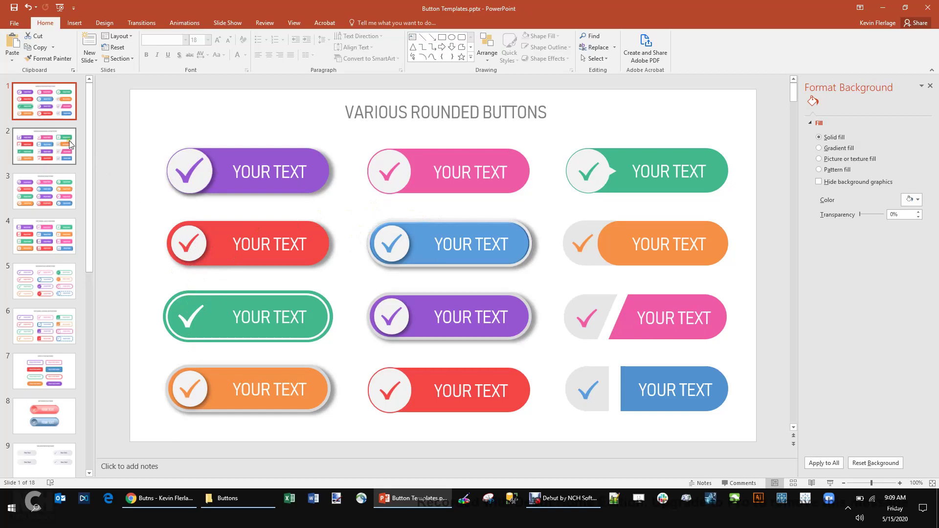
Step: Browse the rectangular, rounded 3D, outline, simple text and depressed button slides
click(54, 139)
click(55, 118)
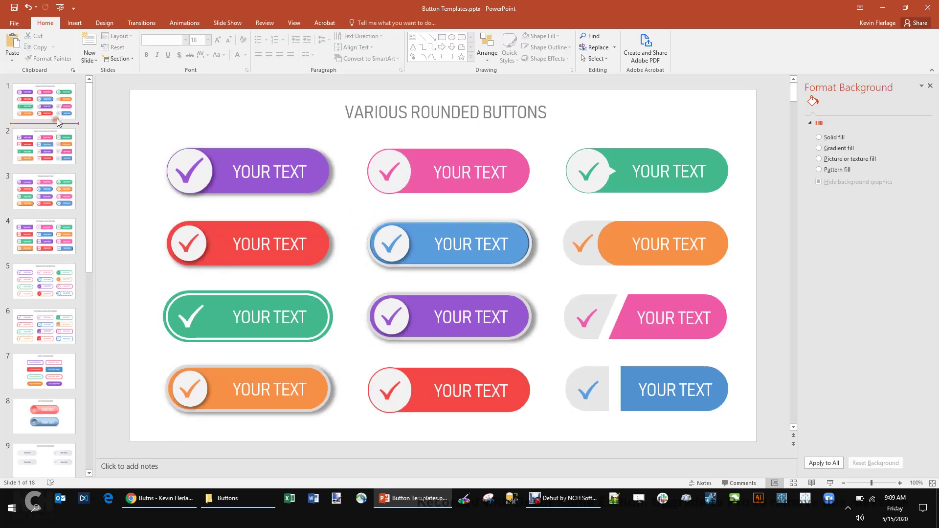
click(55, 128)
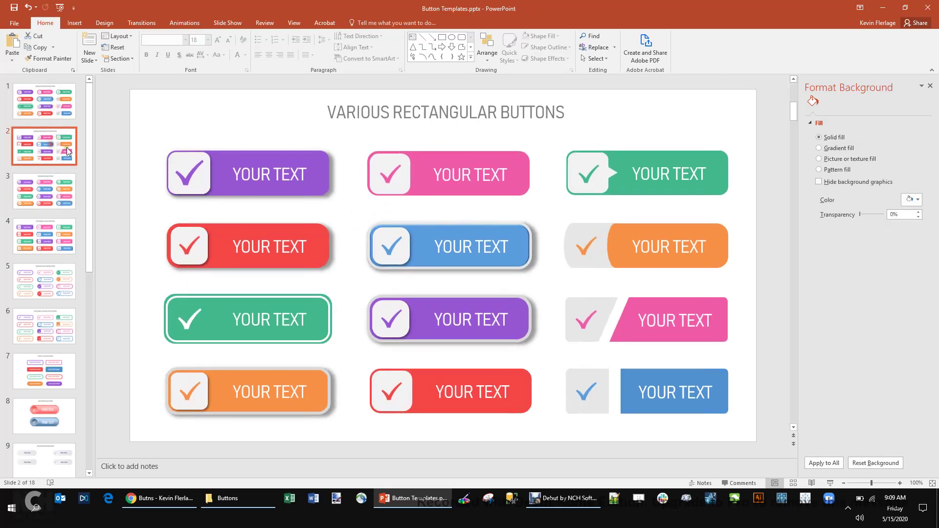
click(61, 205)
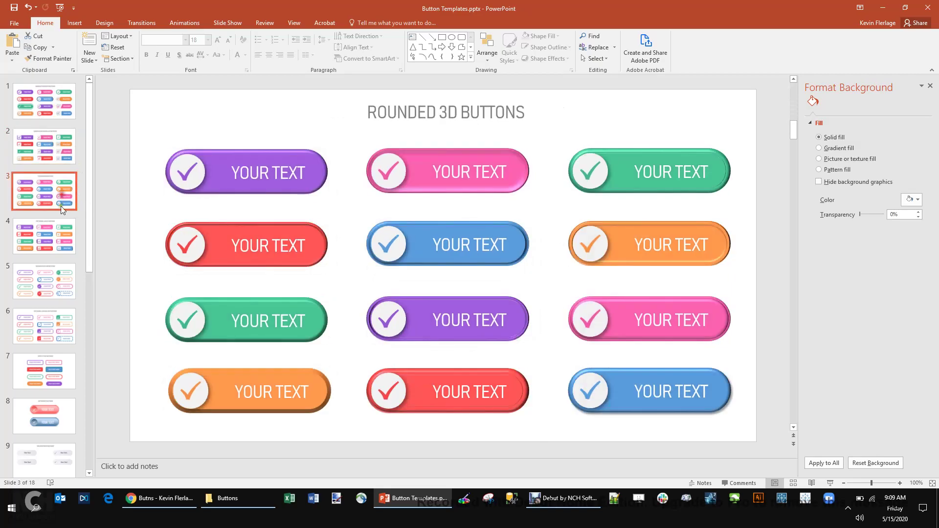
click(51, 234)
click(74, 274)
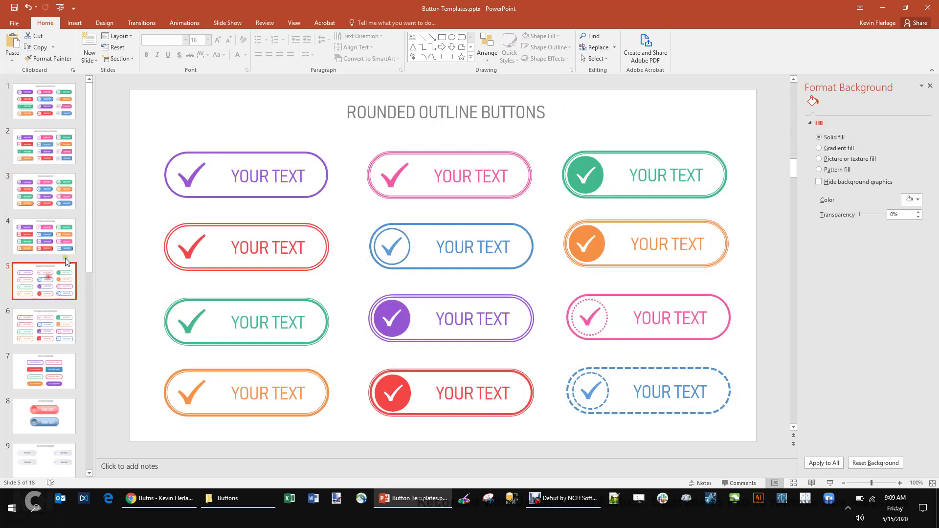
scroll(74, 274, down, 1)
click(47, 298)
scroll(47, 299, down, 1)
click(46, 295)
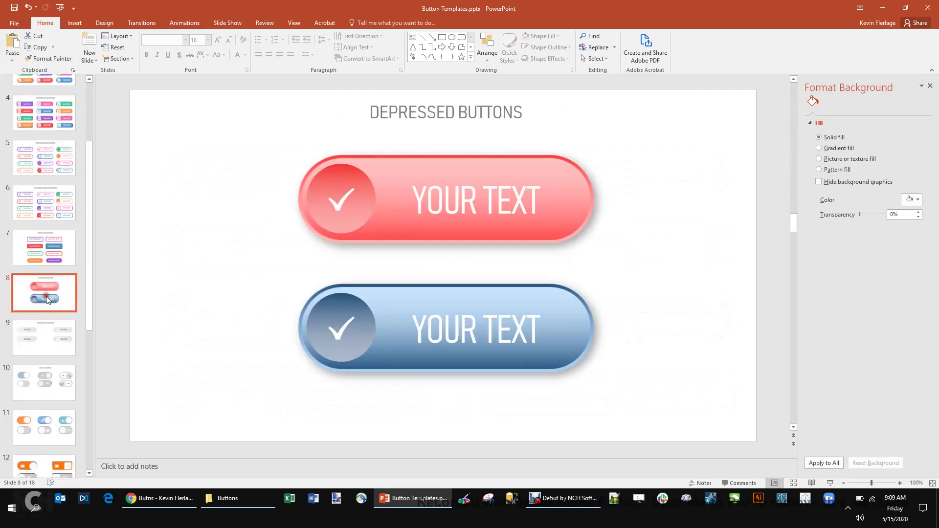
Step: Browse the toggle switch and slider slides, then return to Various Rounded Buttons
scroll(50, 303, down, 2)
click(49, 339)
scroll(54, 333, down, 2)
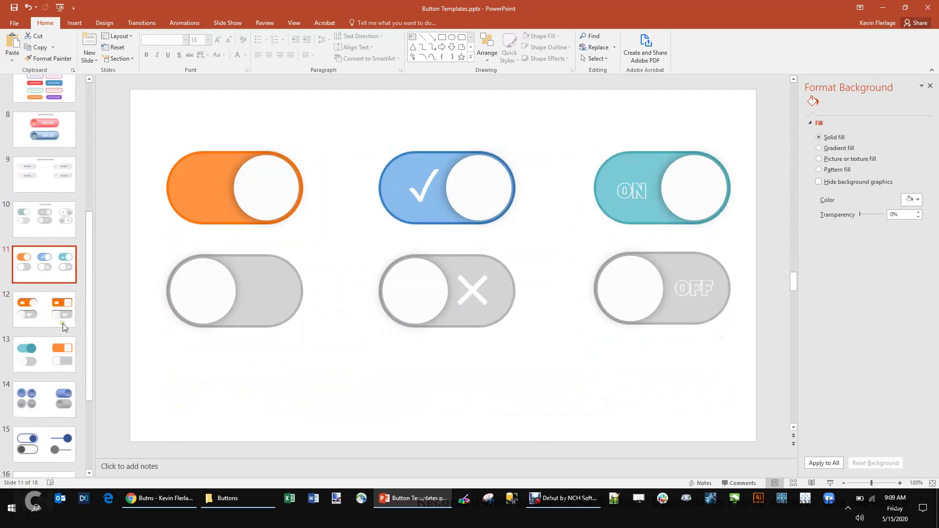
click(62, 323)
click(49, 359)
click(40, 405)
click(43, 435)
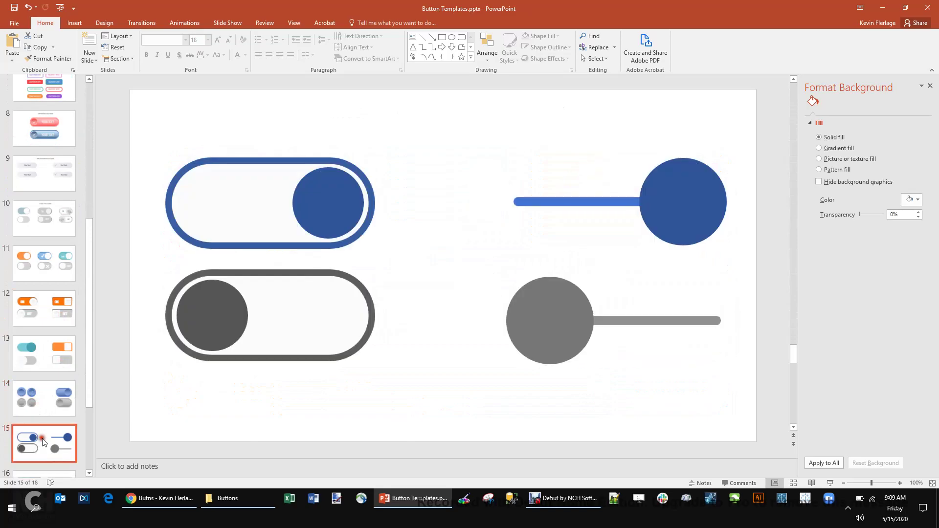
click(46, 273)
scroll(48, 254, up, 3)
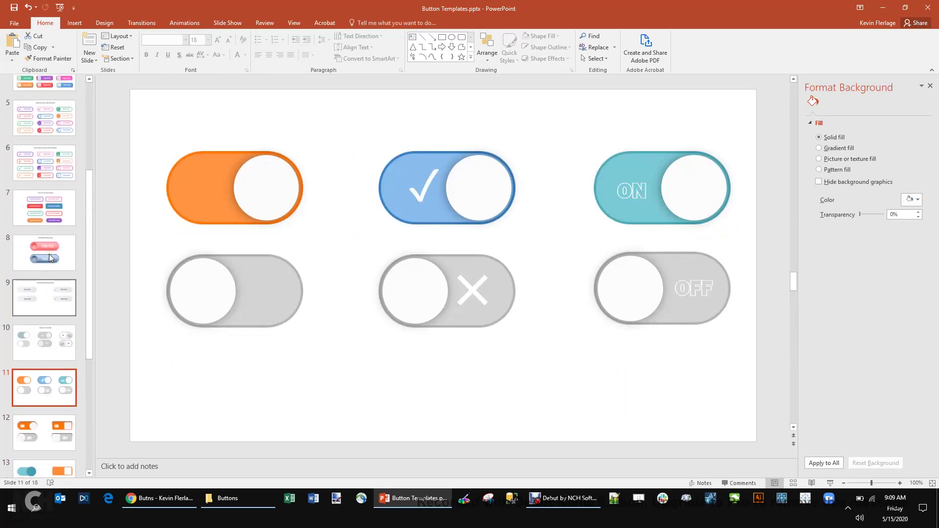
scroll(49, 254, up, 2)
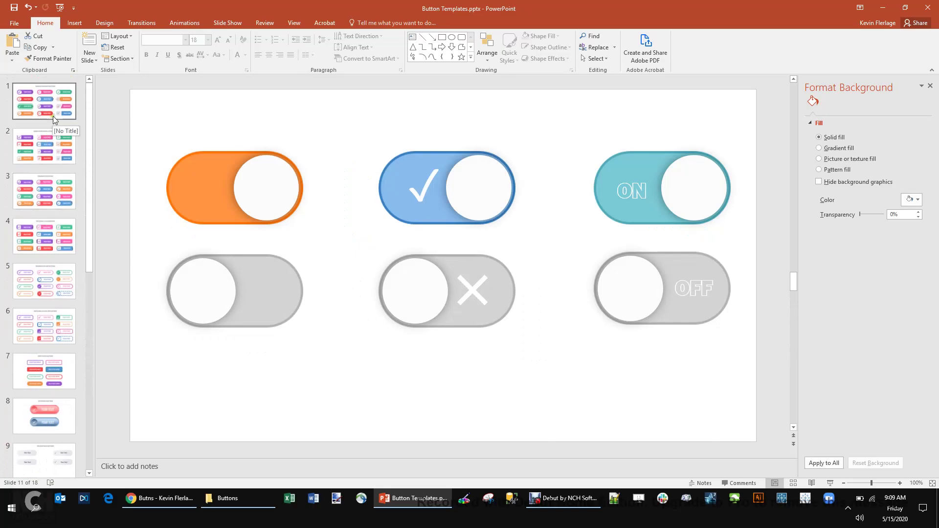
click(59, 100)
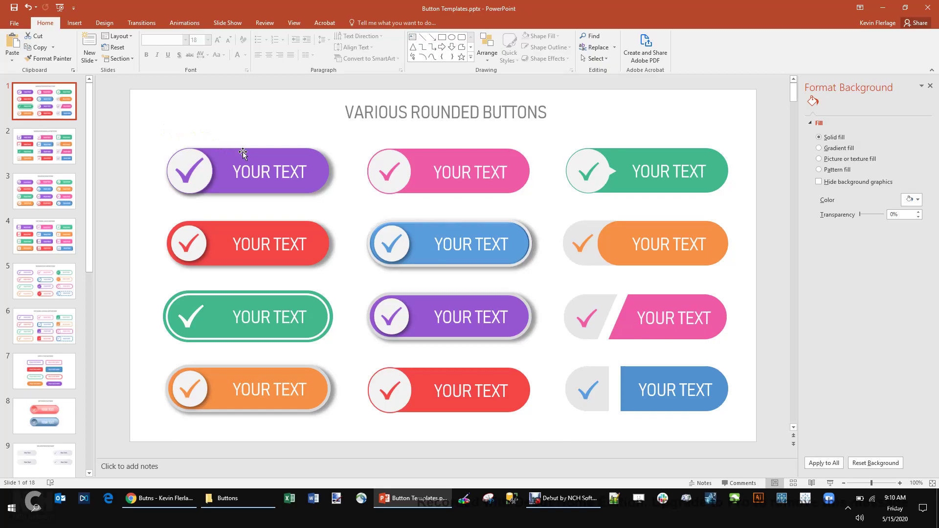
Step: Fill the purple rounded button with blue
click(251, 159)
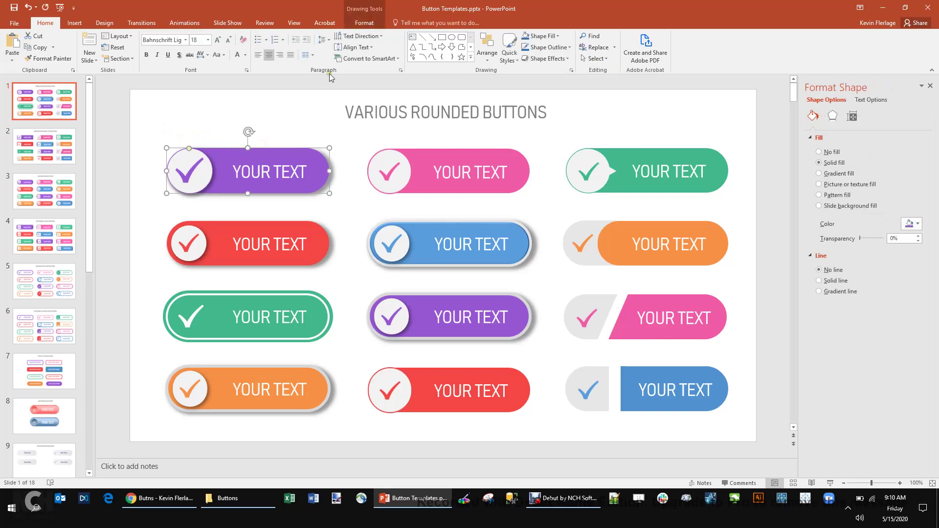
click(365, 23)
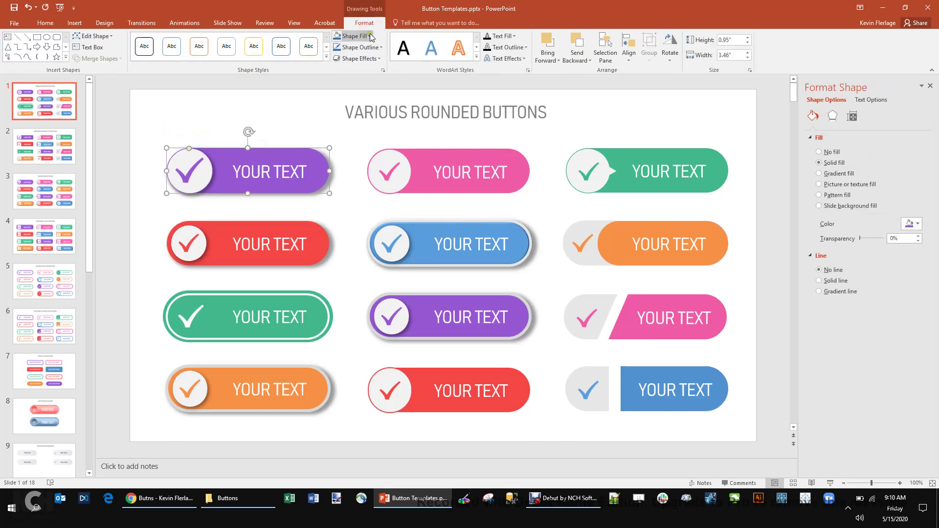
click(370, 36)
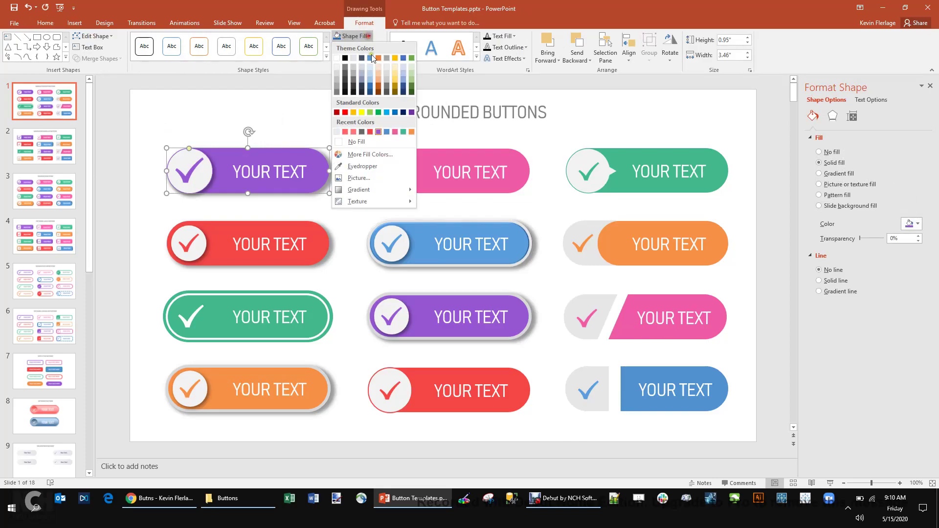
click(370, 86)
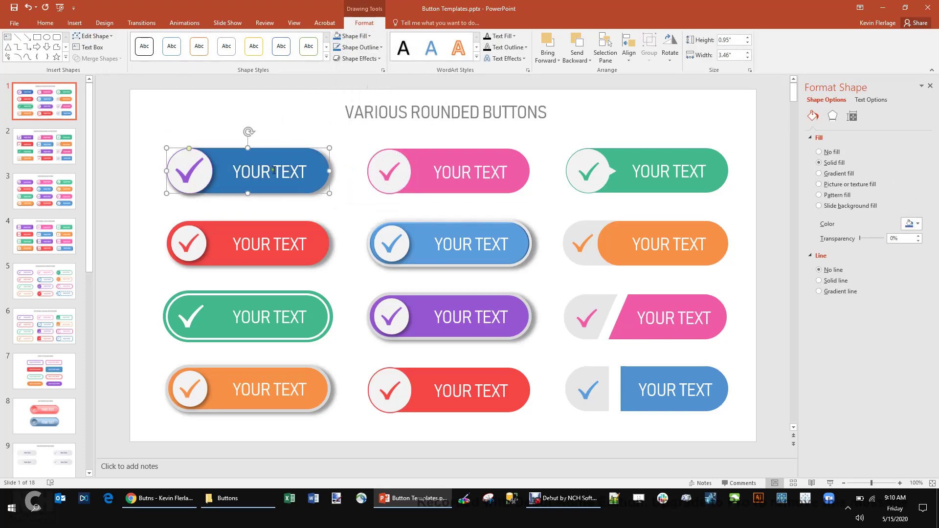
Step: Change the button label to 'MY BUTTON'
click(283, 180)
triple_click(273, 171)
key(Caps_Lock)
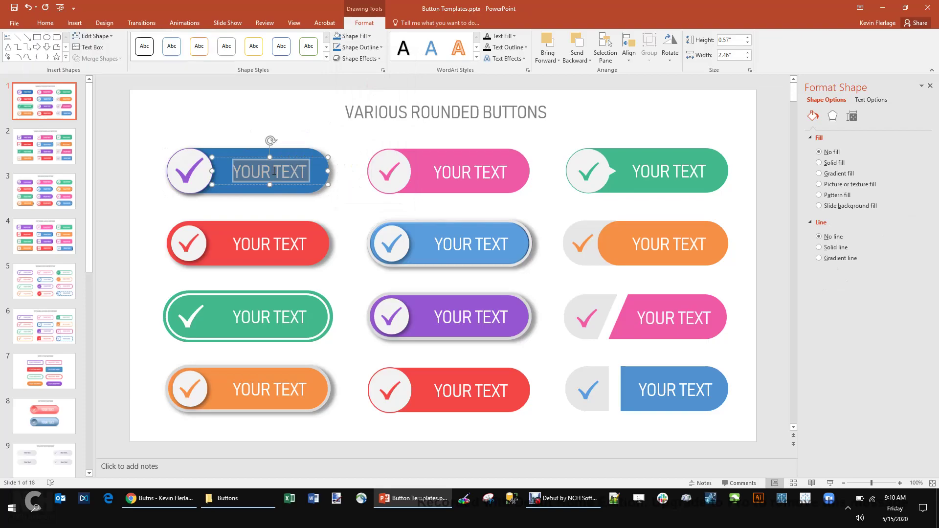
text(My)
key(BackSpace)
key(Caps_Lock)
text(Y BUTTON)
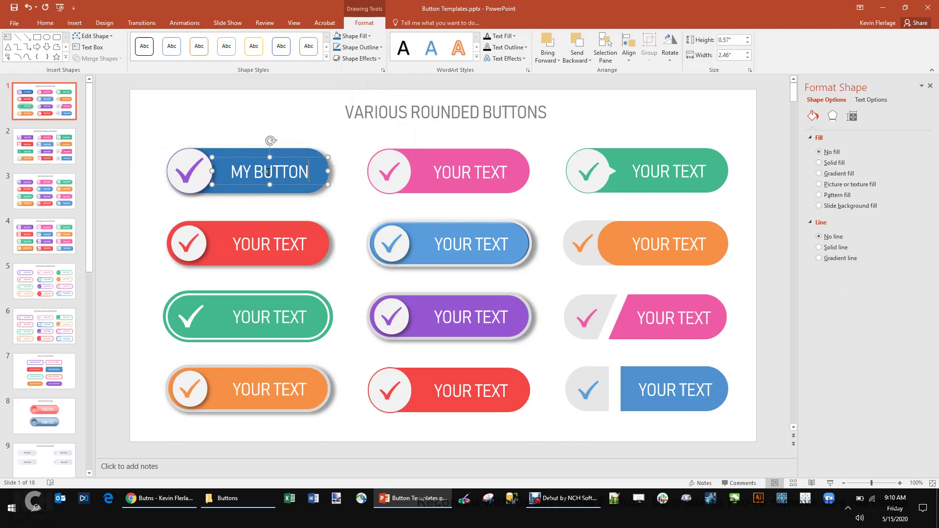
Step: Check the font list, undo the label back to 'YOUR TEXT', and select the checkmark icon
triple_click(268, 172)
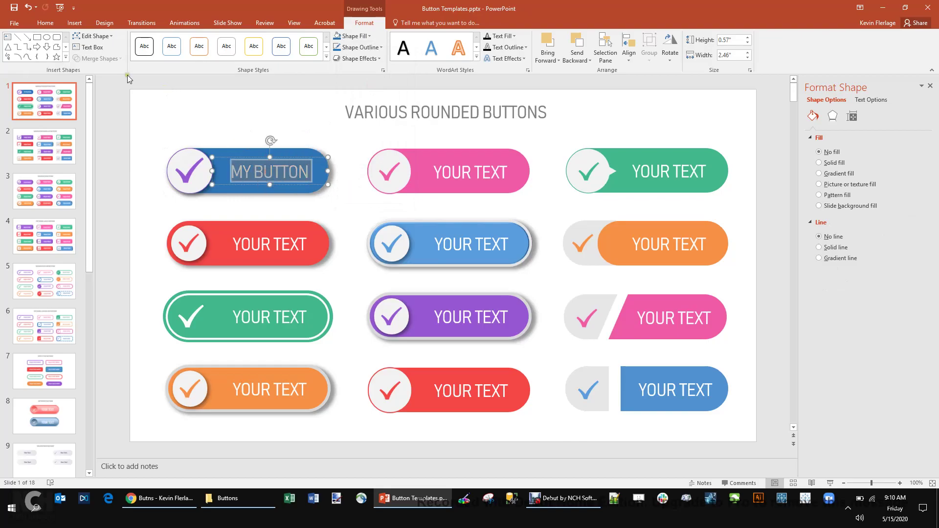
click(45, 23)
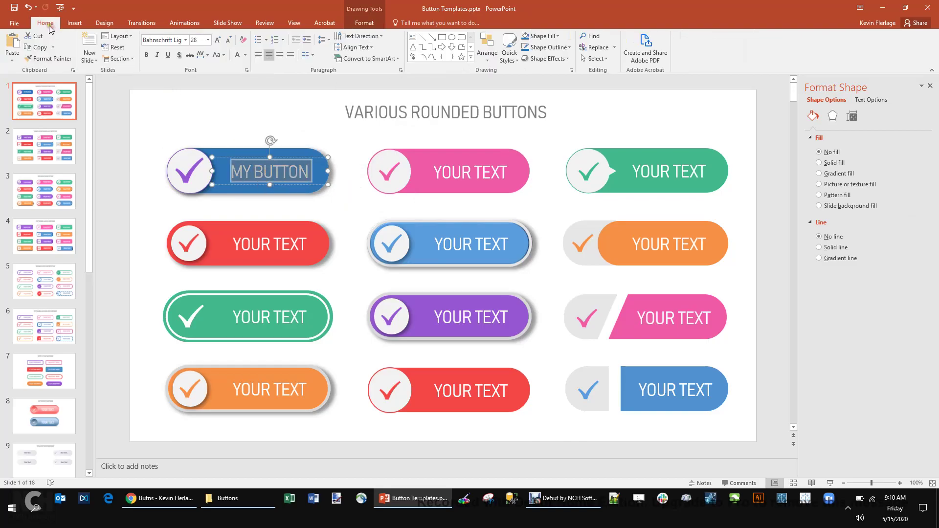
click(186, 40)
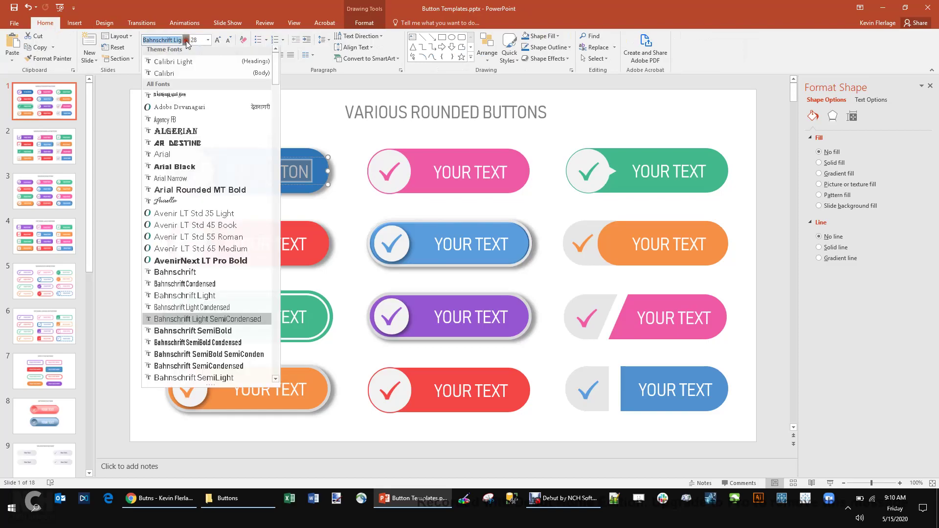
click(125, 109)
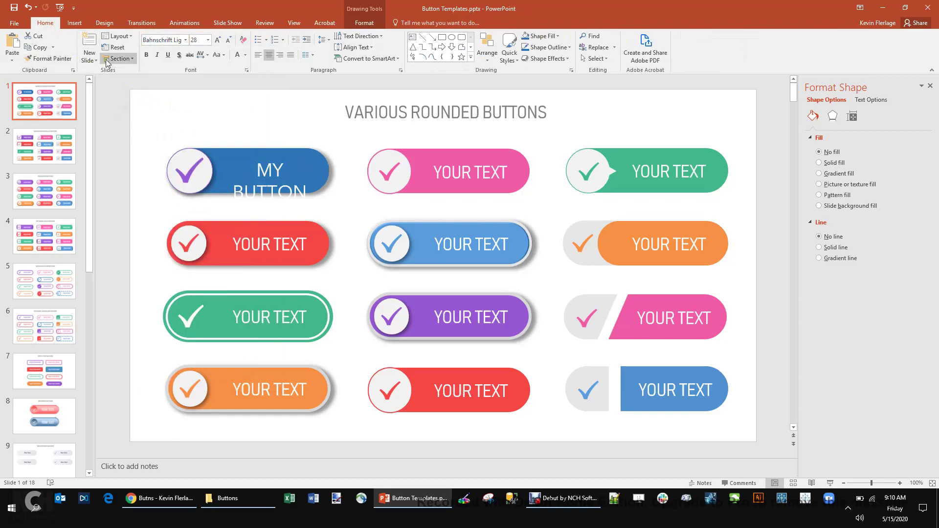
click(27, 7)
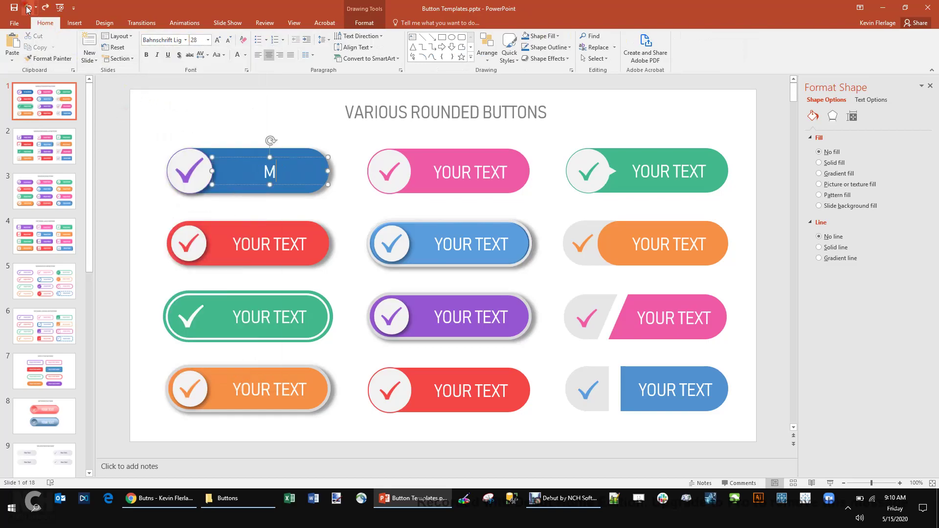
key(ctrl+z)
click(199, 119)
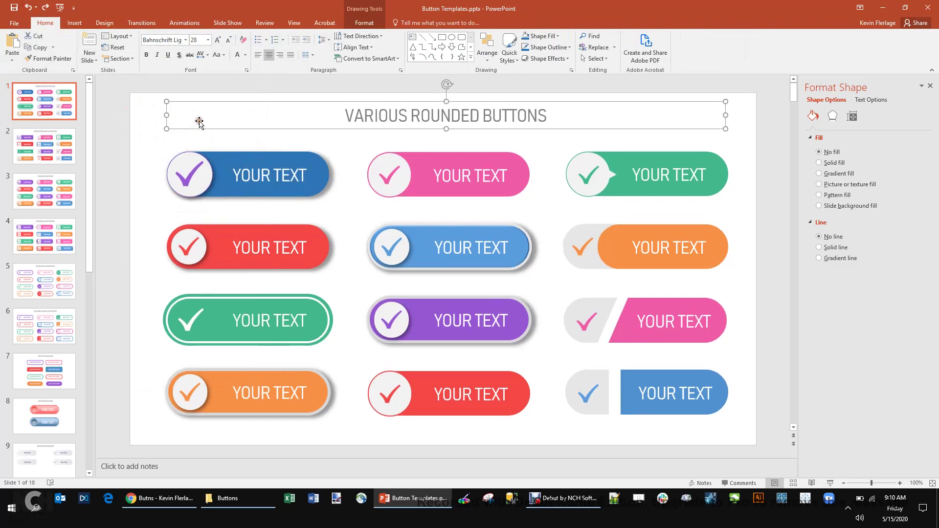
scroll(187, 179, up, 1)
scroll(186, 179, down, 1)
click(187, 179)
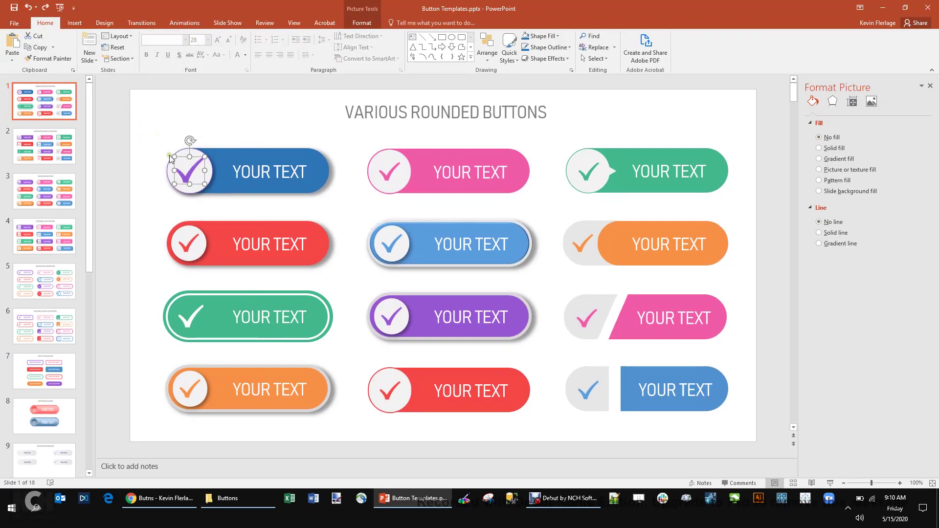
Step: Save the checkmark picture over the existing Blue.png file
right_click(191, 173)
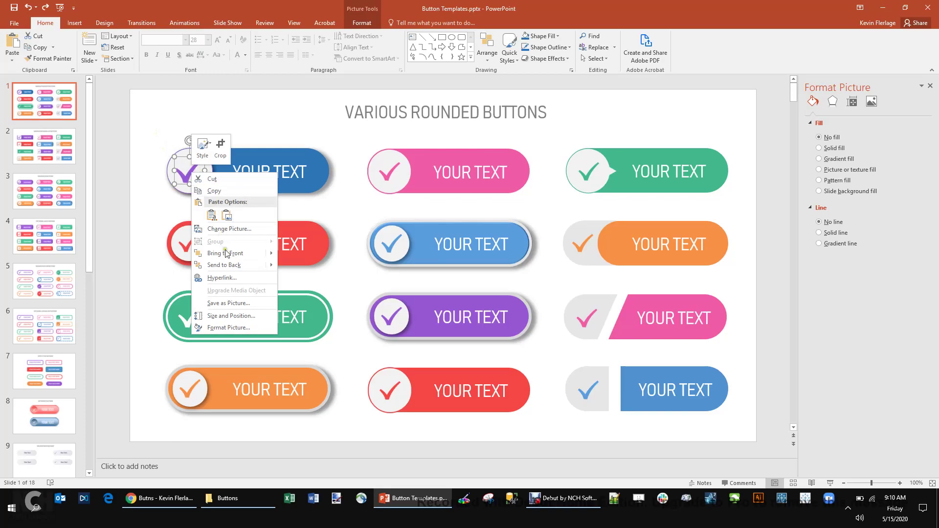
click(229, 304)
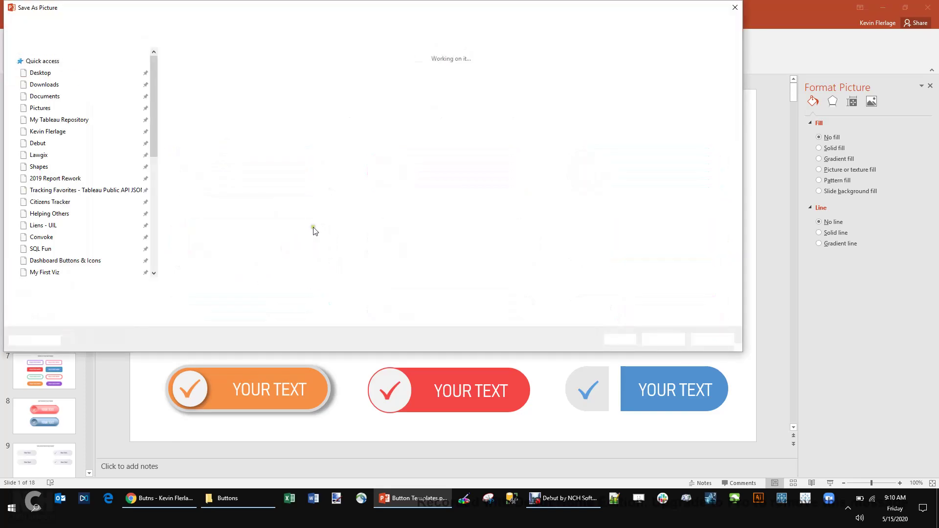
double_click(491, 124)
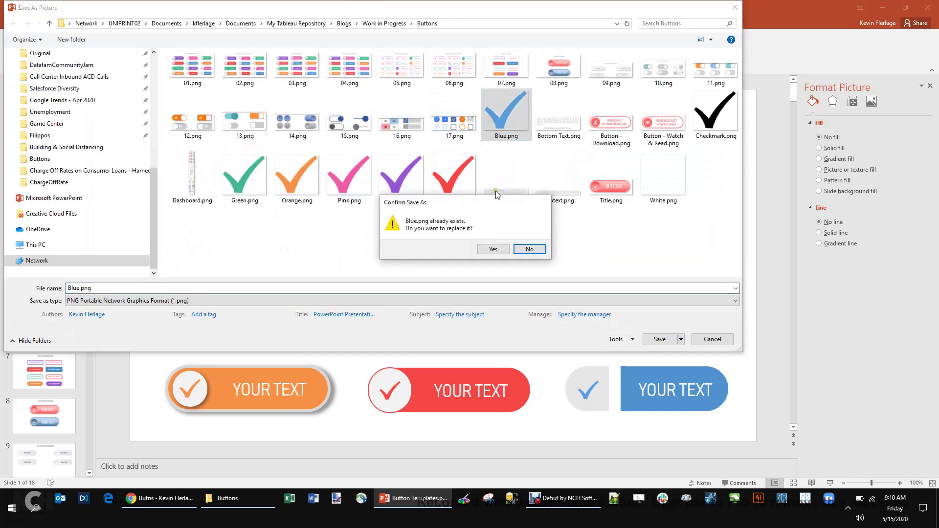
click(493, 249)
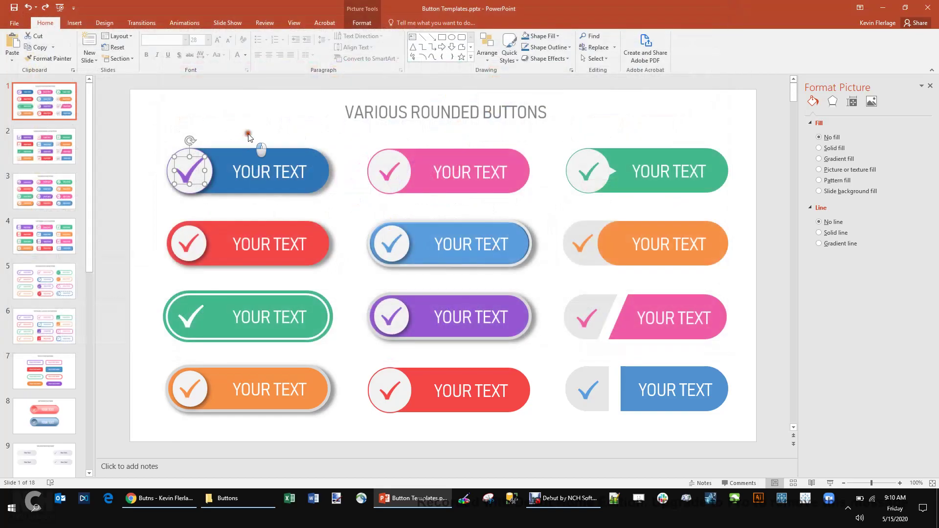
Step: Reselect the checkmark and use undo/redo to confirm the button fill stays blue
click(248, 137)
click(198, 170)
right_click(189, 172)
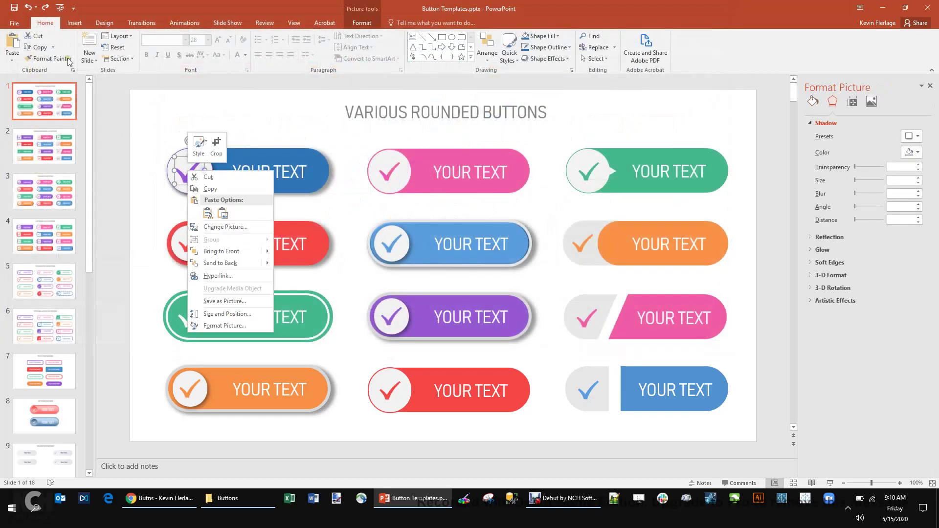
click(27, 11)
click(27, 11)
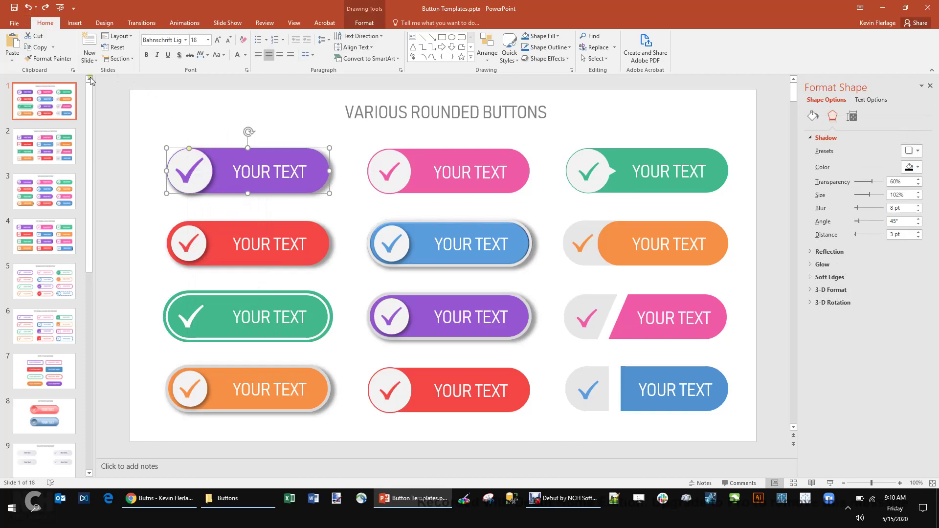
click(45, 7)
Step: Select all pieces of the blue button and save them as the picture 'Blue Button'
drag(140, 119, 349, 208)
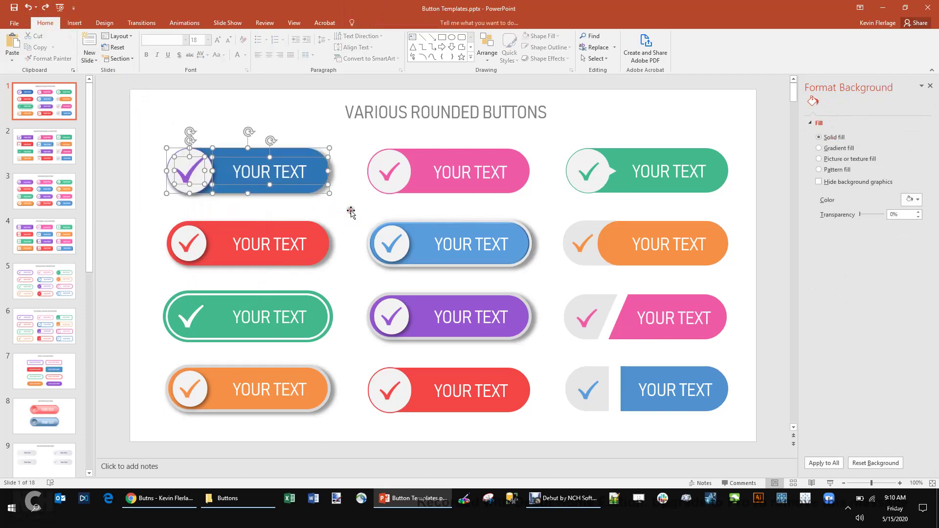
right_click(294, 150)
click(341, 244)
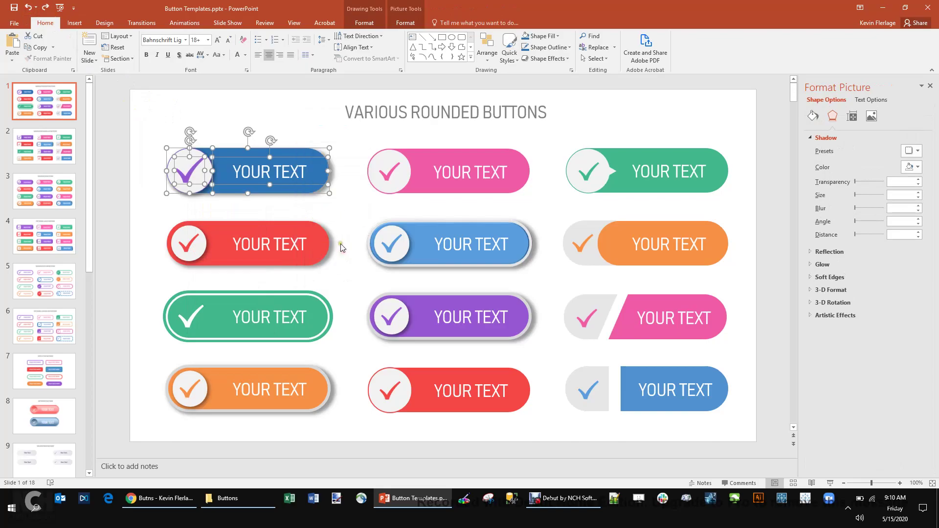
text(bLUE)
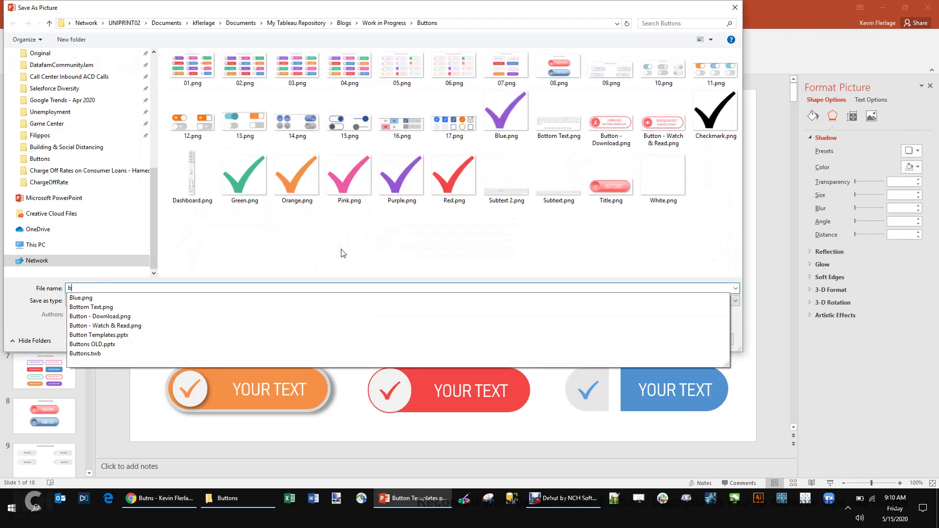
key(BackSpace)
key(BackSpace)
key(BackSpace)
key(BackSpace)
key(Caps_Lock)
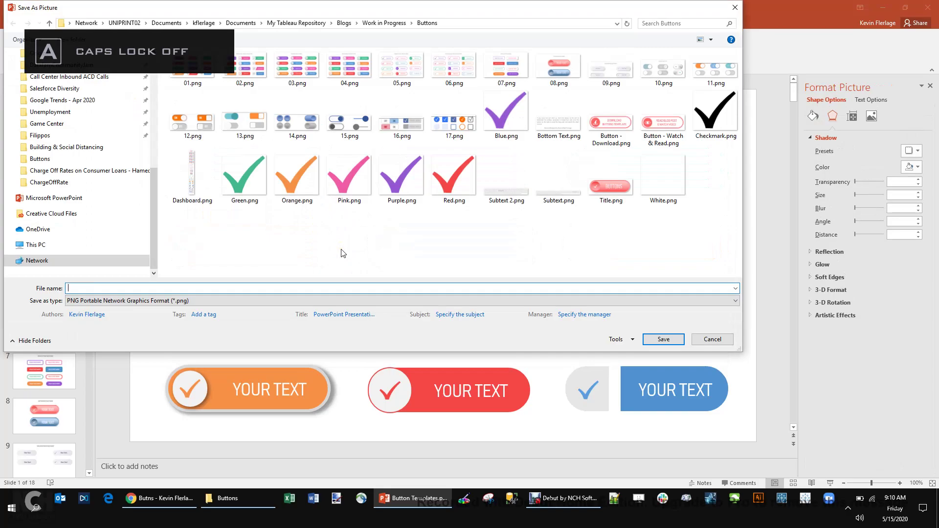
text(Blue Button)
key(Return)
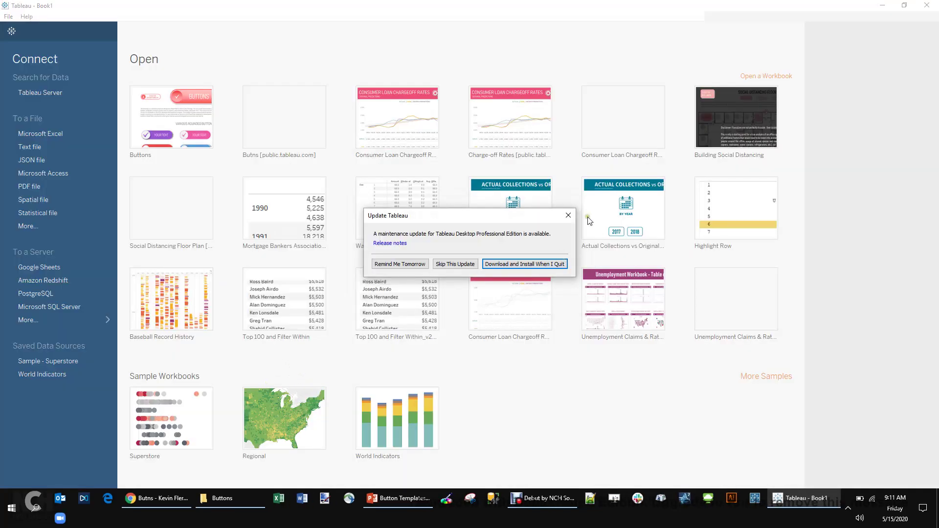
Step: Dismiss the Tableau update notice
click(568, 216)
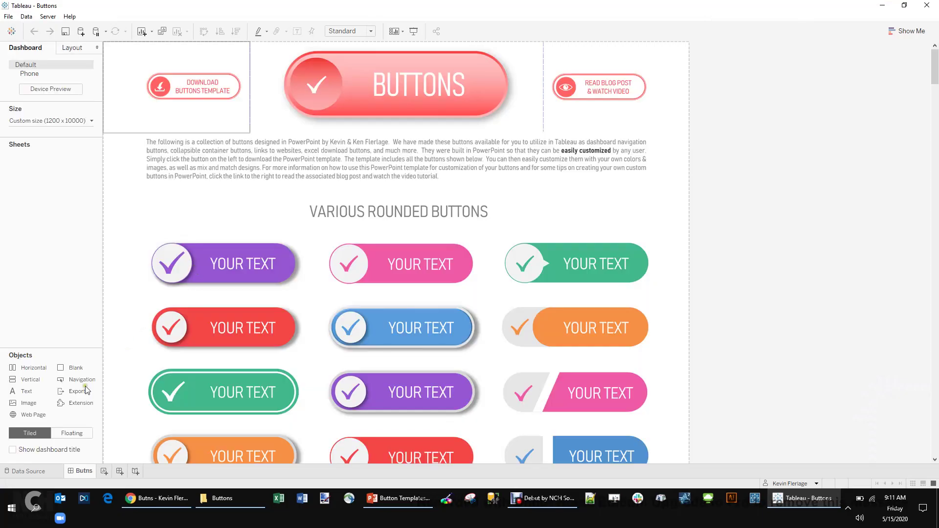
Step: Add a floating Navigation button to the dashboard beside the intro text
click(80, 435)
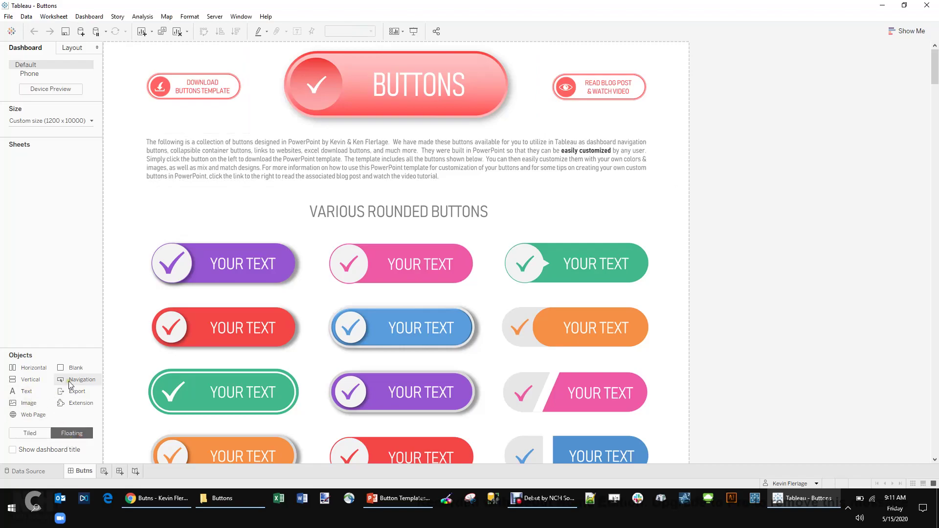
drag(75, 380, 199, 155)
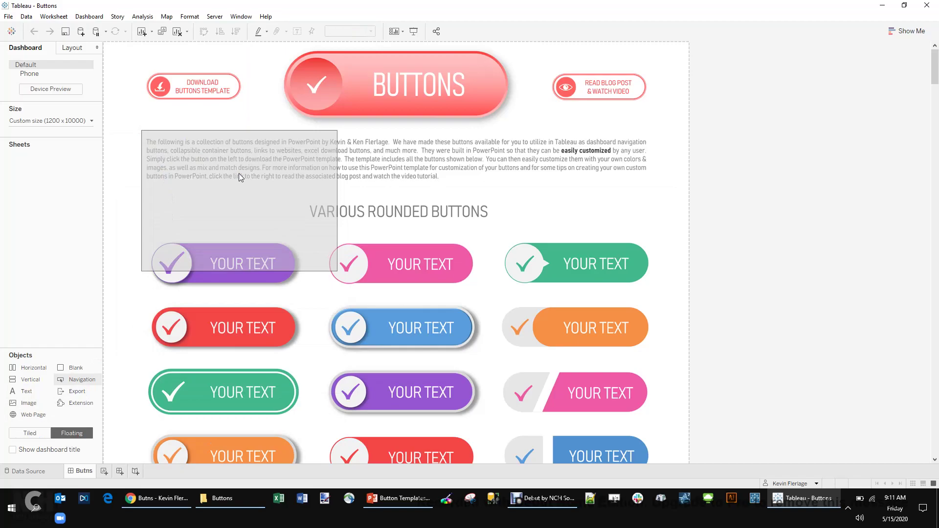
drag(239, 176, 239, 176)
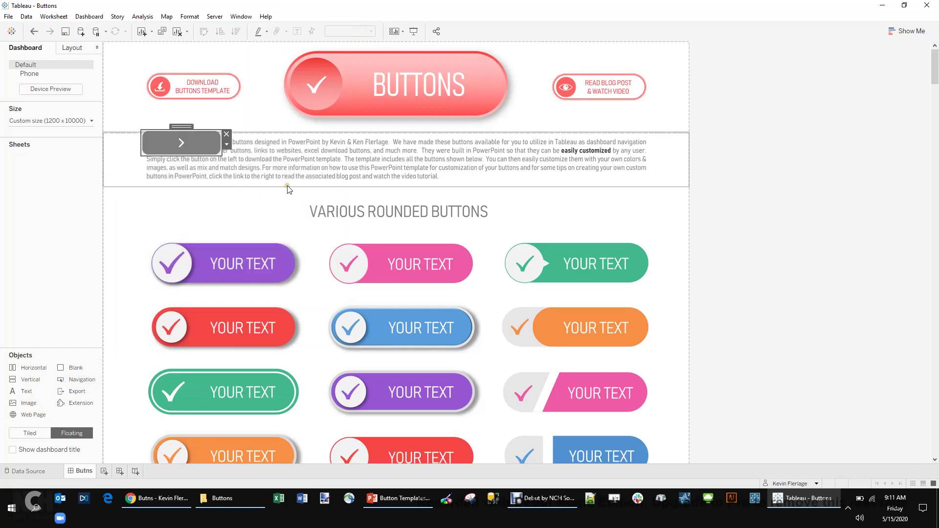
Step: Make the button navigate to the Butns sheet and show the Blue Button.png image
click(227, 144)
click(239, 157)
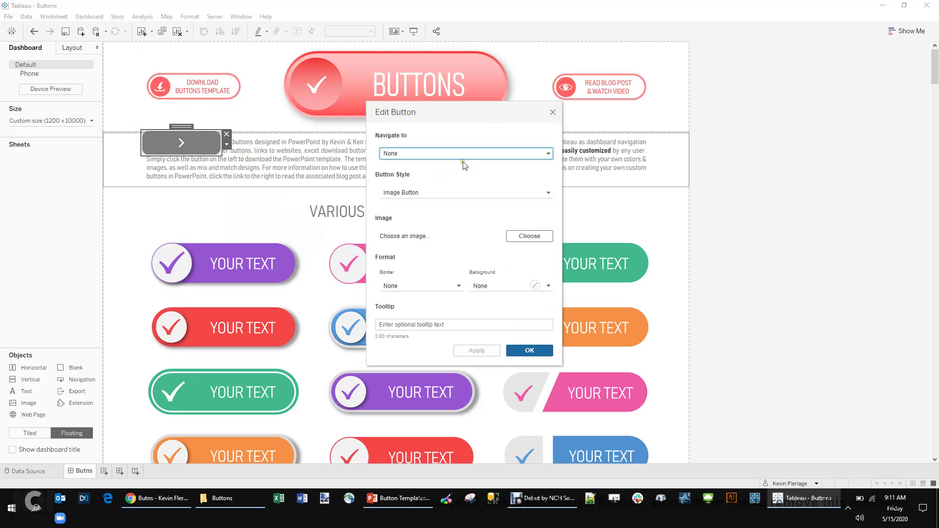
click(461, 155)
click(436, 178)
click(527, 236)
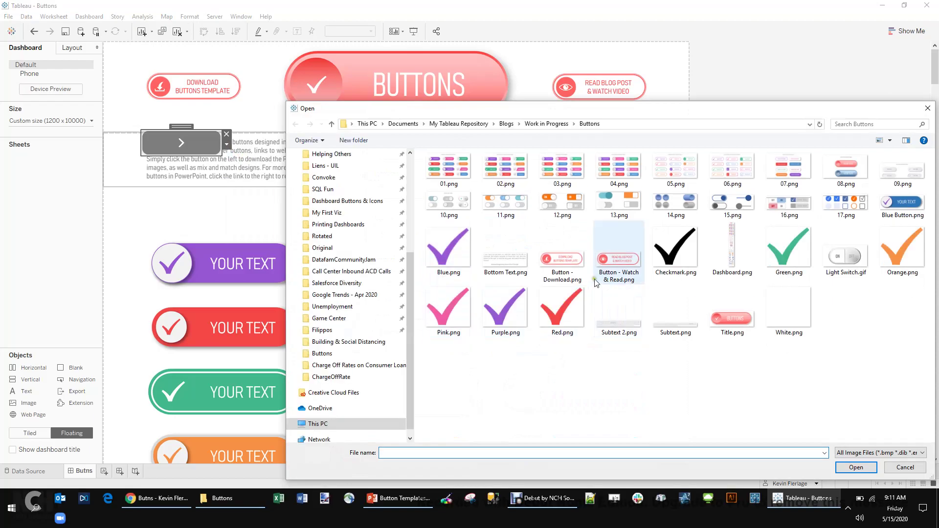
double_click(902, 203)
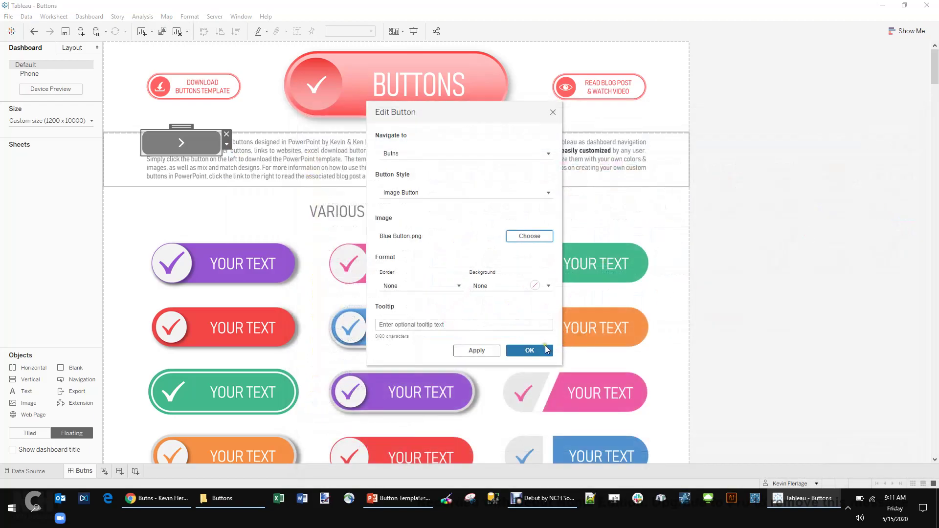
click(546, 348)
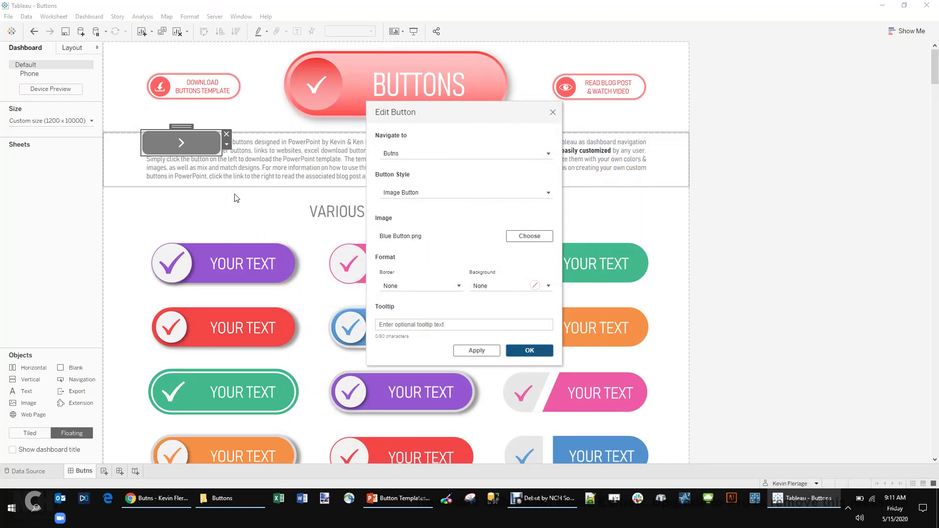
key(Return)
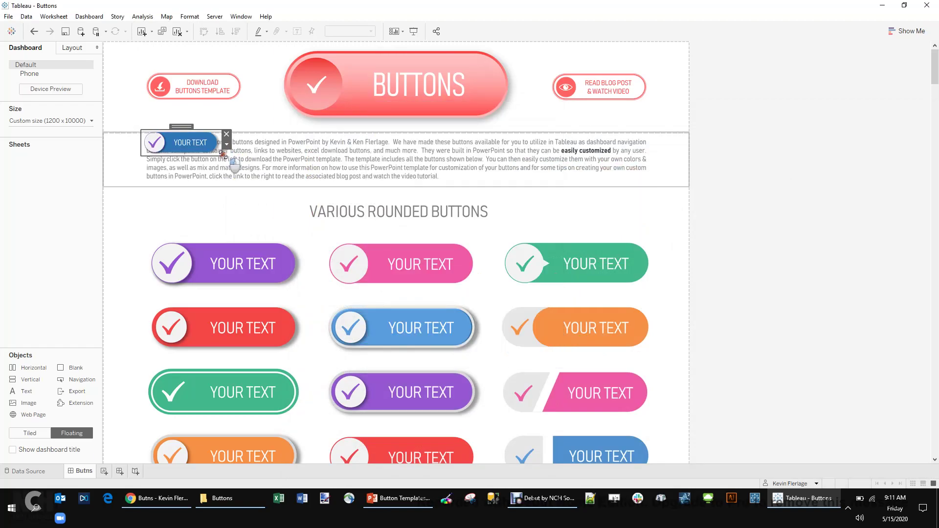
Step: Enlarge the blue navigation button, then return to the PowerPoint button template
drag(222, 155, 277, 199)
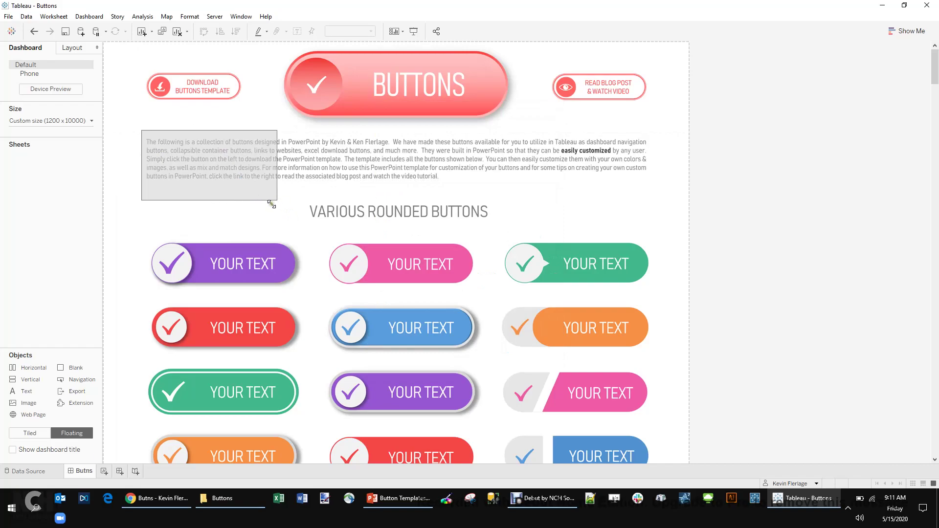
drag(279, 201, 278, 200)
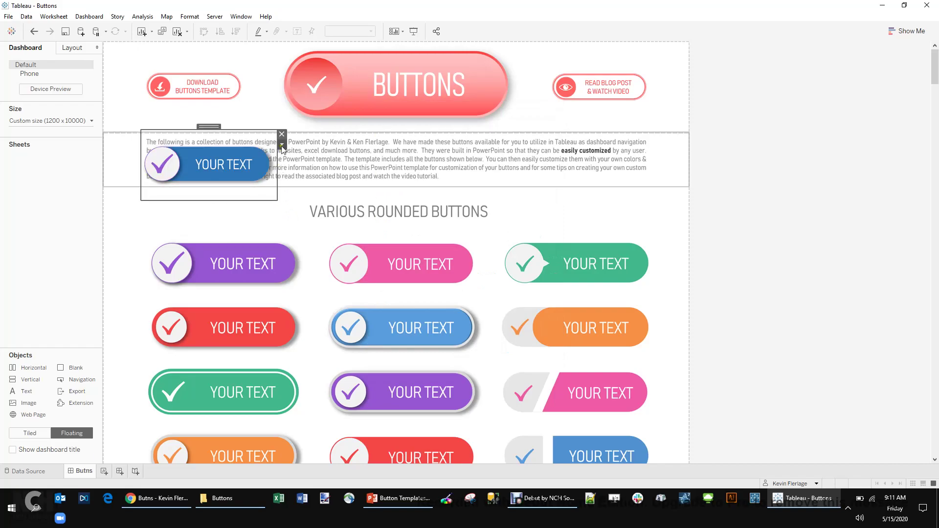
click(399, 500)
click(345, 284)
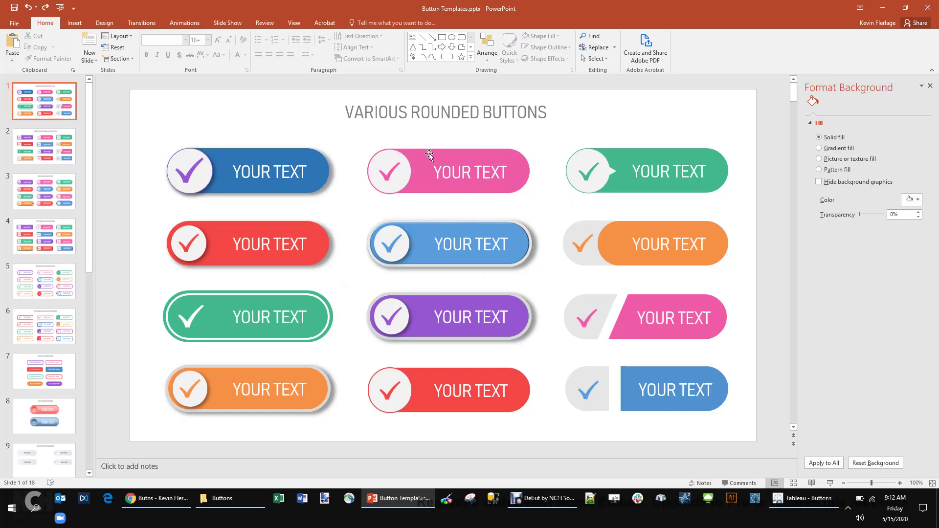
Step: Inspect the blue and green outlined buttons on slide 1 by selecting their parts
click(306, 161)
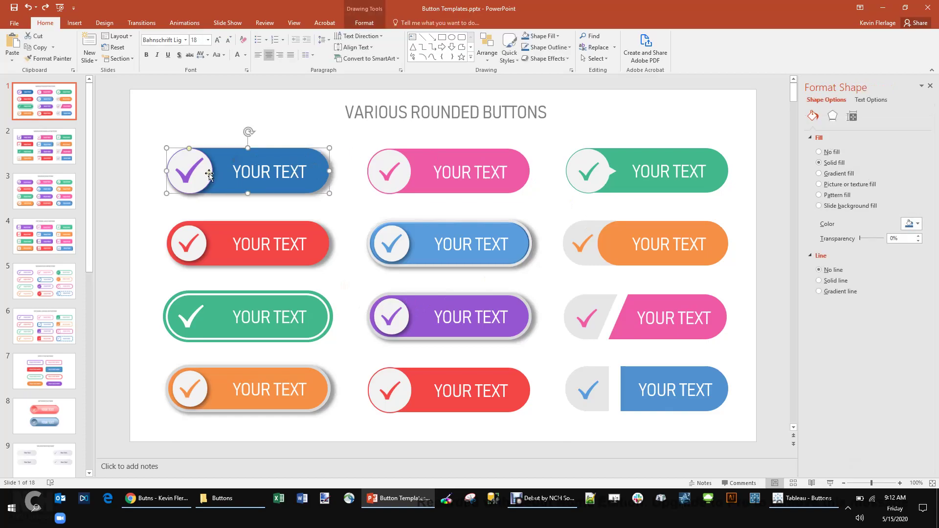
click(209, 174)
click(312, 168)
click(310, 305)
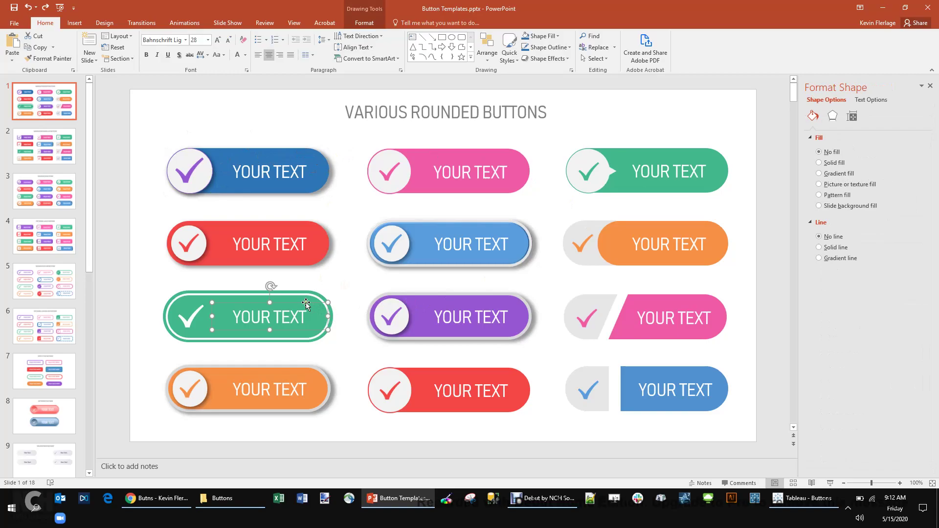
click(303, 299)
drag(303, 301, 311, 338)
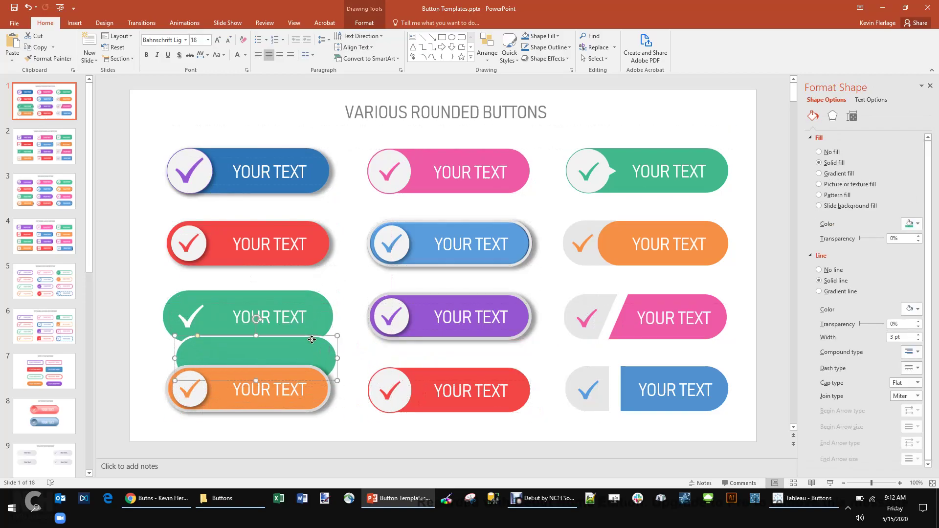
Step: Page through the Rounded Outline and Simple Text Buttons slides to Depressed Buttons, slide 8
click(60, 293)
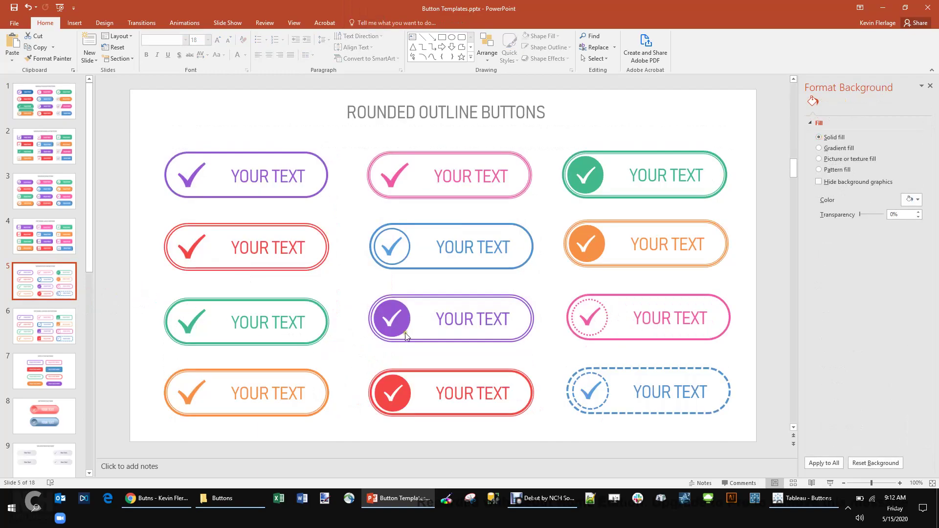
click(524, 340)
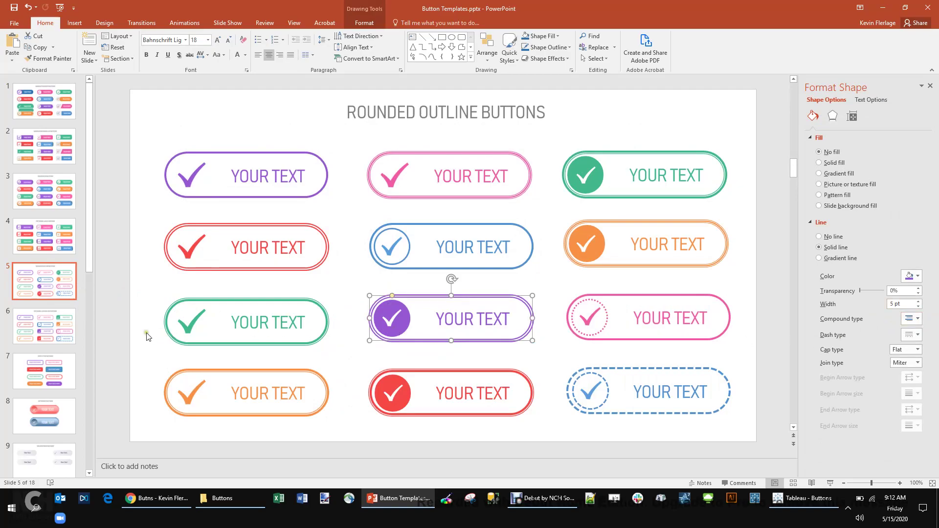
click(60, 339)
click(60, 387)
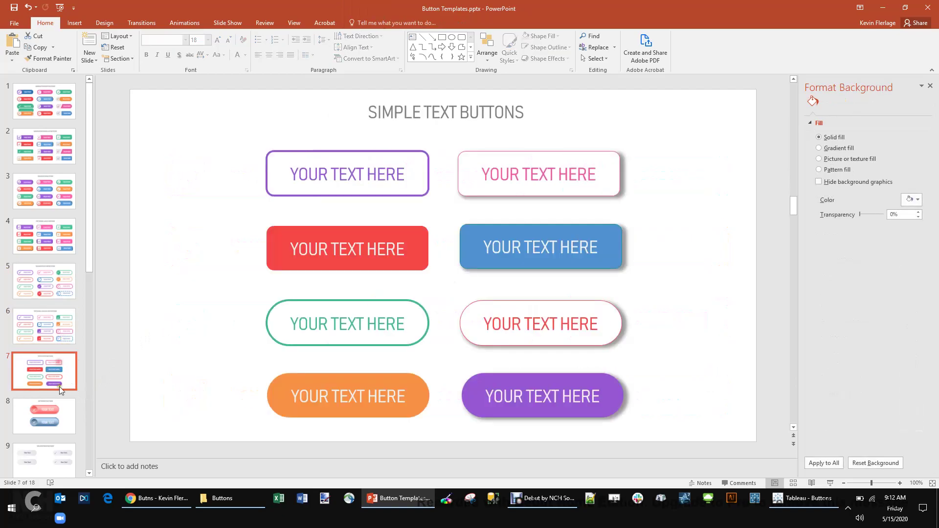
click(56, 415)
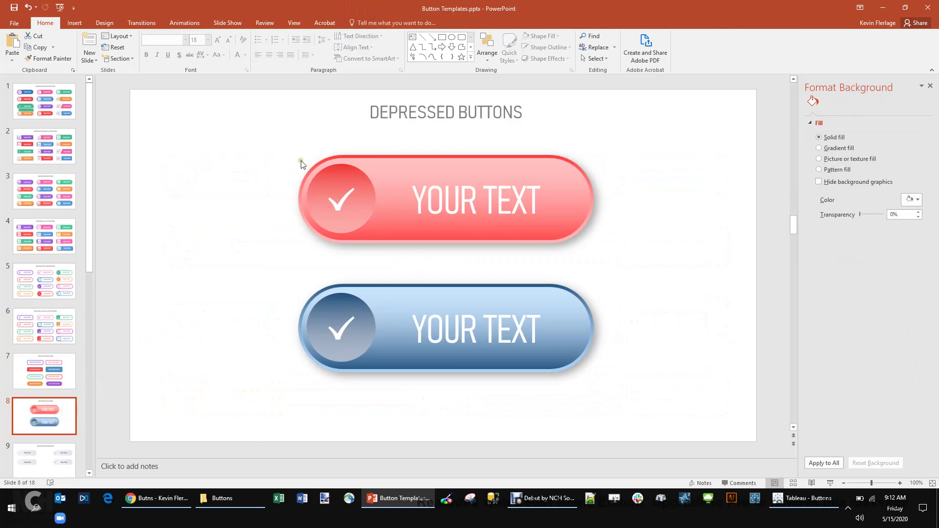
Step: Move the YOUR TEXT label off the red button and pull the pill away from the circle
drag(289, 142, 413, 264)
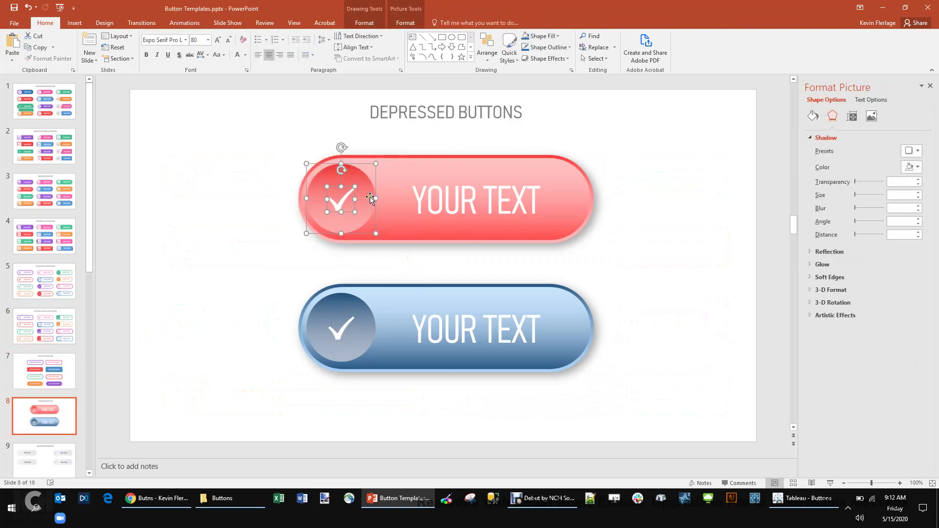
drag(371, 198, 317, 199)
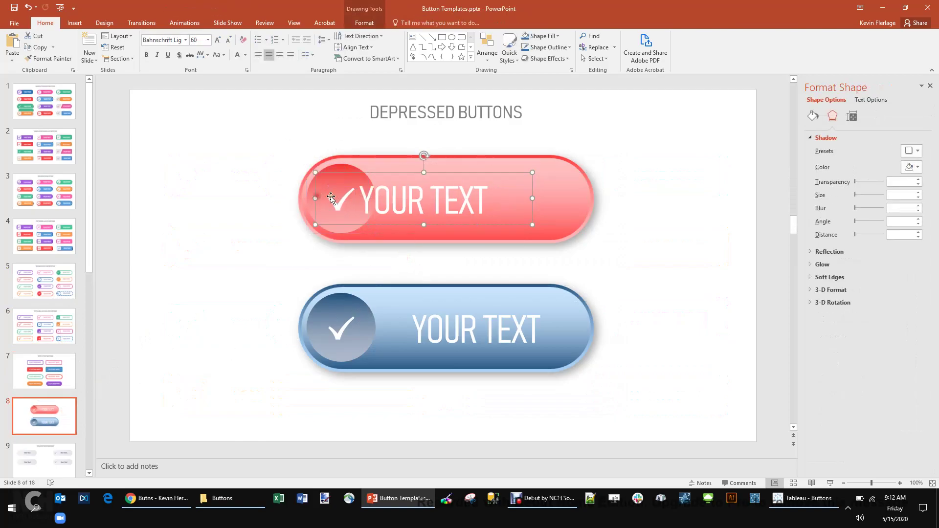
drag(487, 174, 728, 187)
click(490, 192)
drag(491, 192, 544, 182)
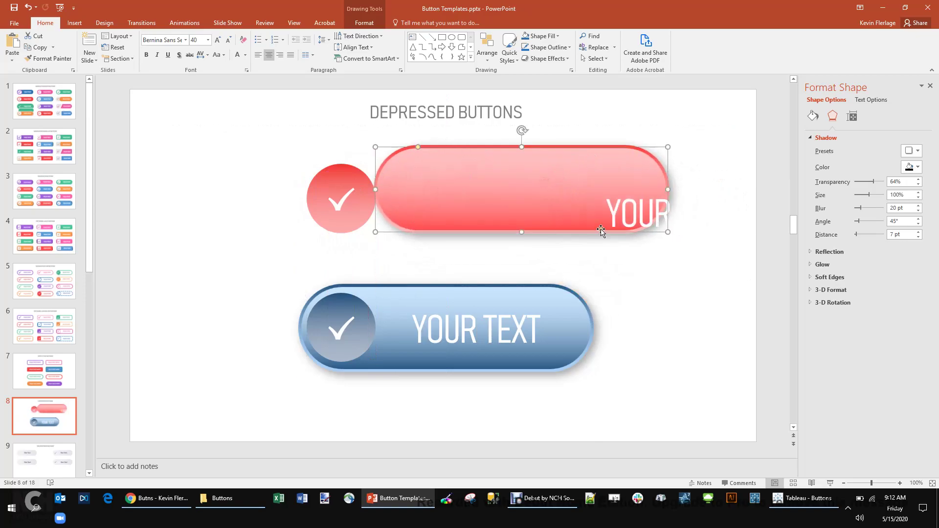
Step: Shift the check circle further left and slide the red pill next to it
click(303, 160)
drag(272, 153, 388, 238)
click(356, 192)
click(356, 192)
drag(356, 192, 263, 188)
click(421, 173)
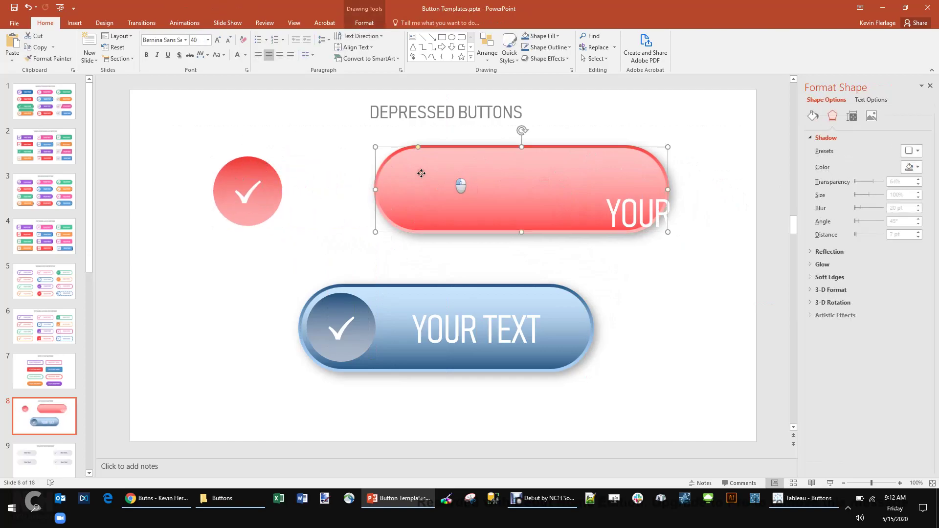
drag(421, 173, 346, 169)
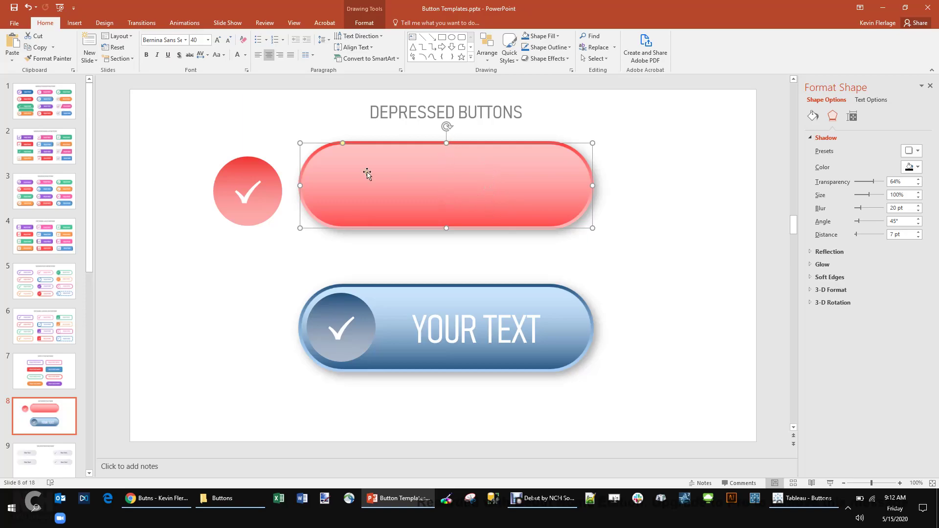
click(264, 168)
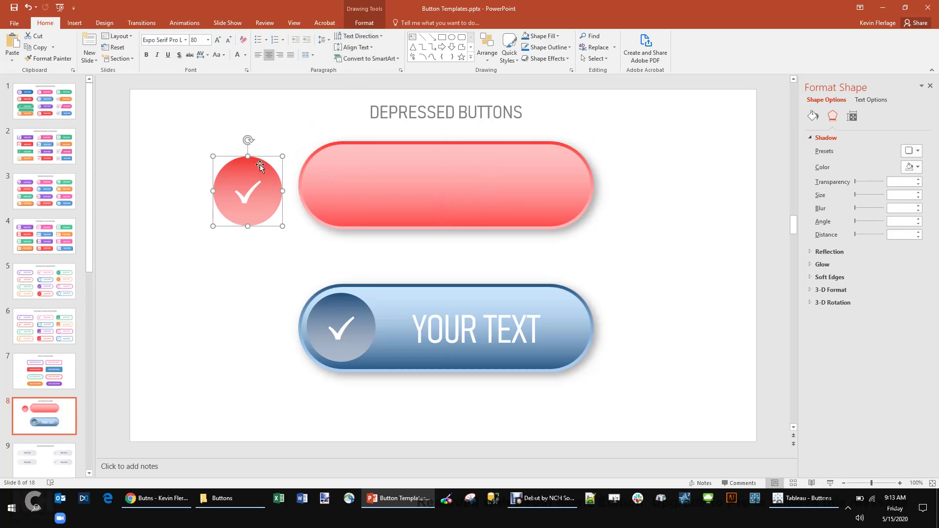
Step: Bring up the Format Shape fill settings for the check circle
click(363, 23)
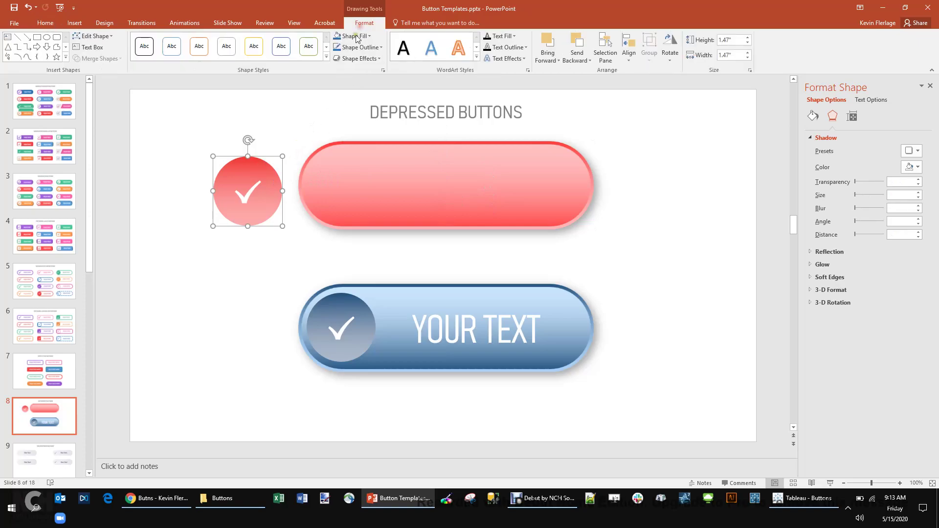
right_click(260, 167)
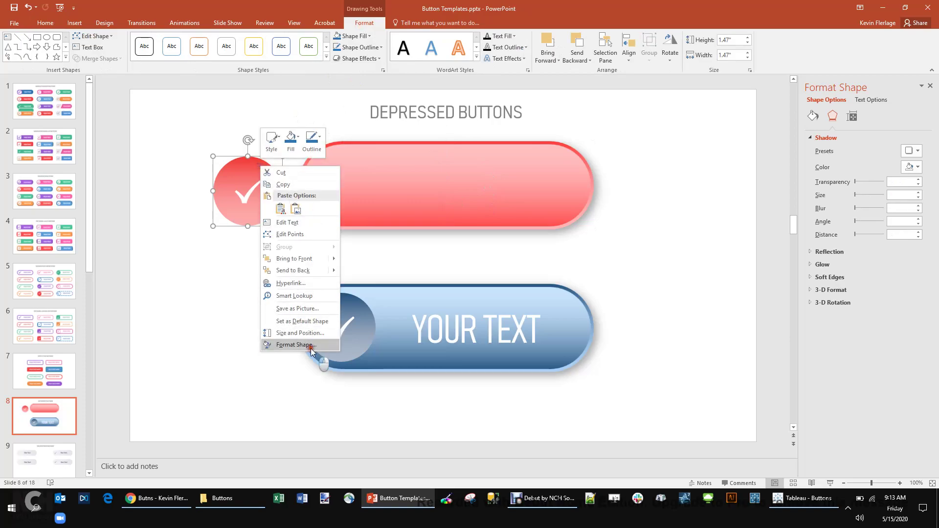
click(296, 345)
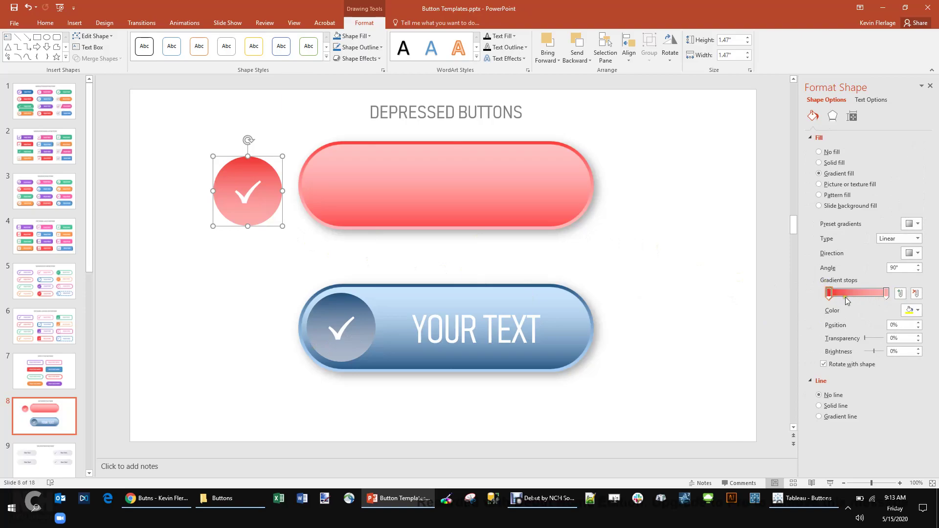
Step: Set the circle's gradient stops to light green on the right and dark green on the left
click(830, 297)
click(885, 293)
click(918, 310)
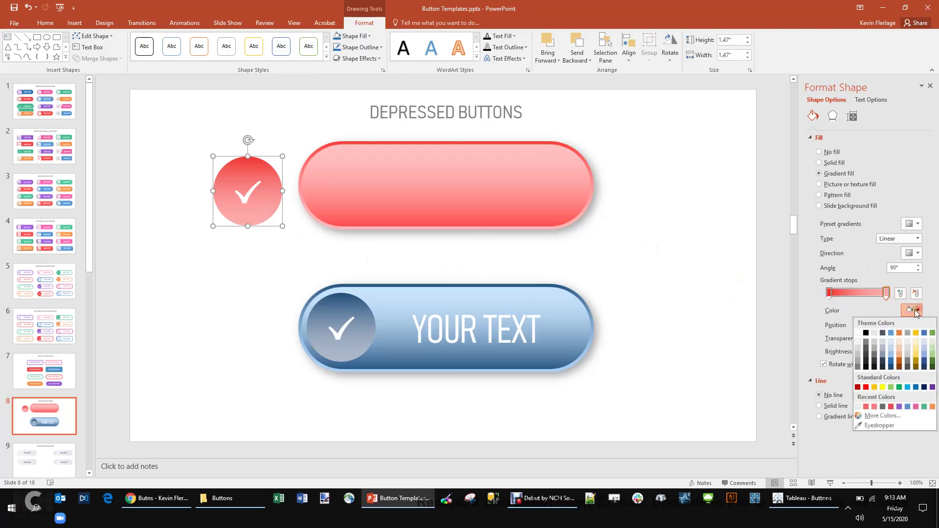
click(933, 345)
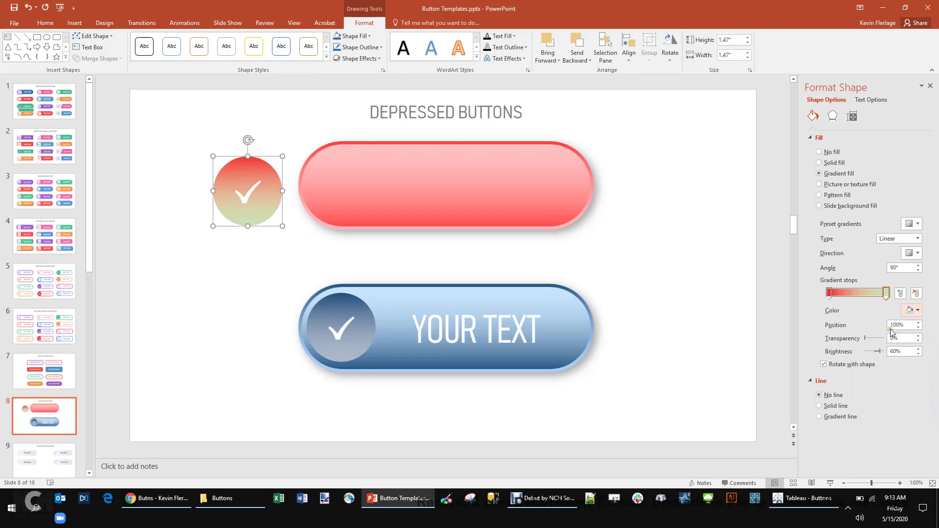
click(829, 292)
click(922, 310)
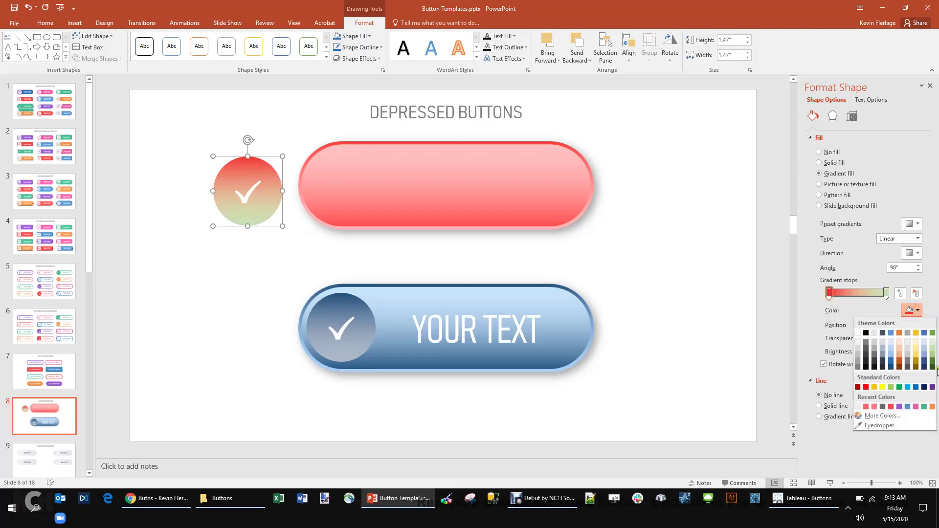
click(932, 362)
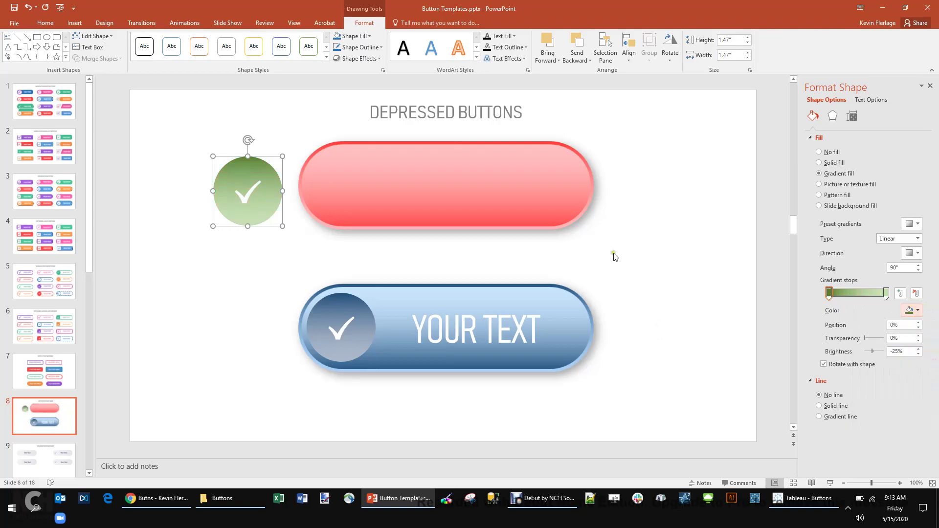
click(540, 195)
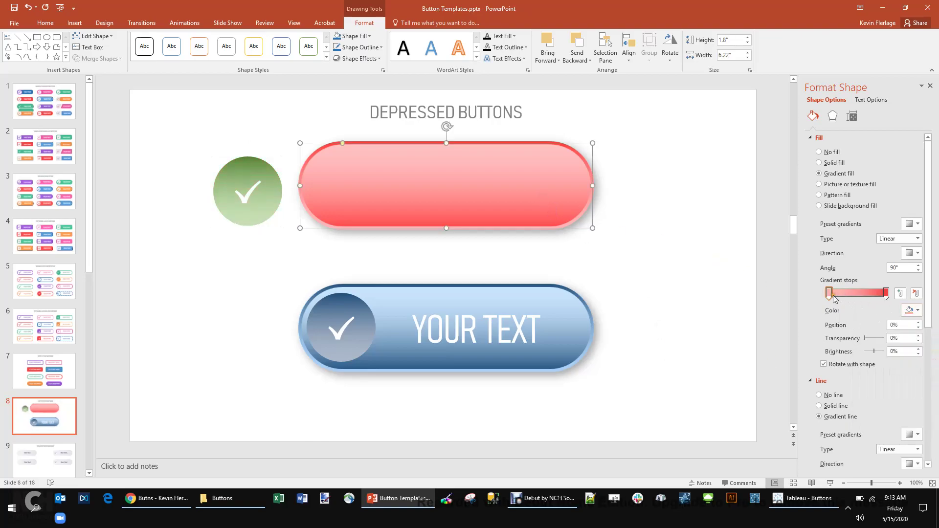
Step: Change the pill's fill gradient to pale green at the top and dark green at the bottom
click(918, 310)
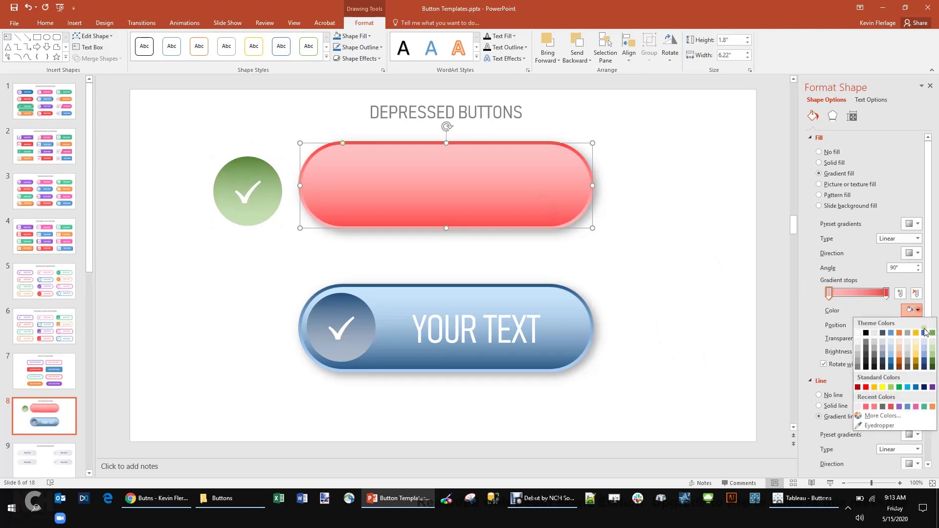
click(932, 341)
click(886, 292)
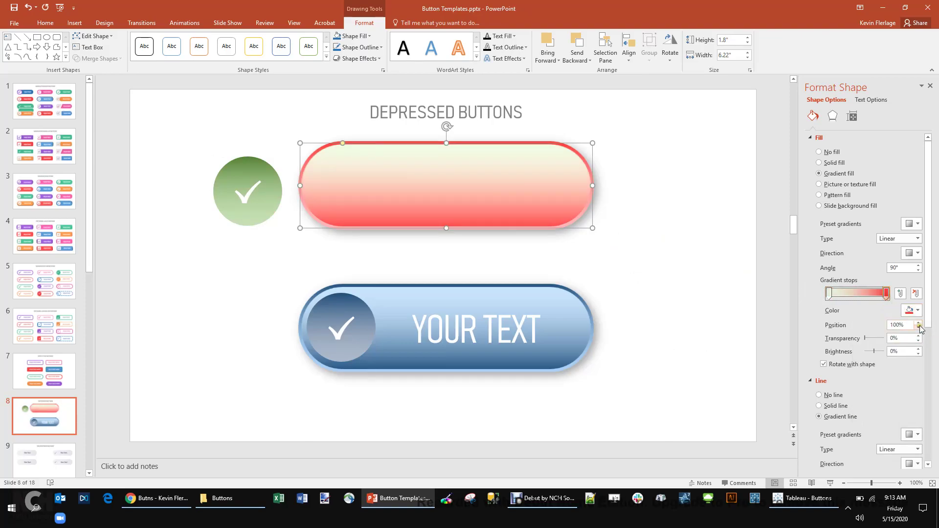
click(917, 310)
click(932, 363)
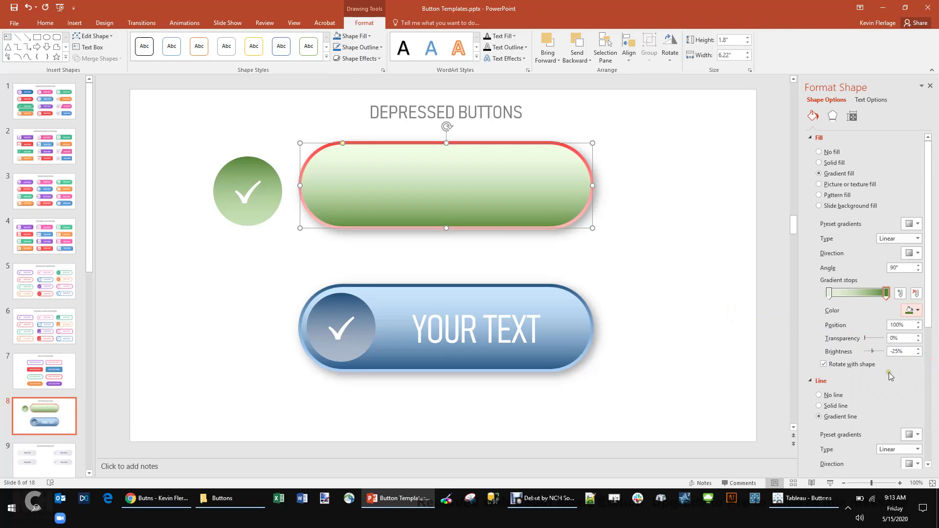
Step: Change the pill's outline gradient to light green at the bottom and darker green at the top
scroll(890, 376, down, 2)
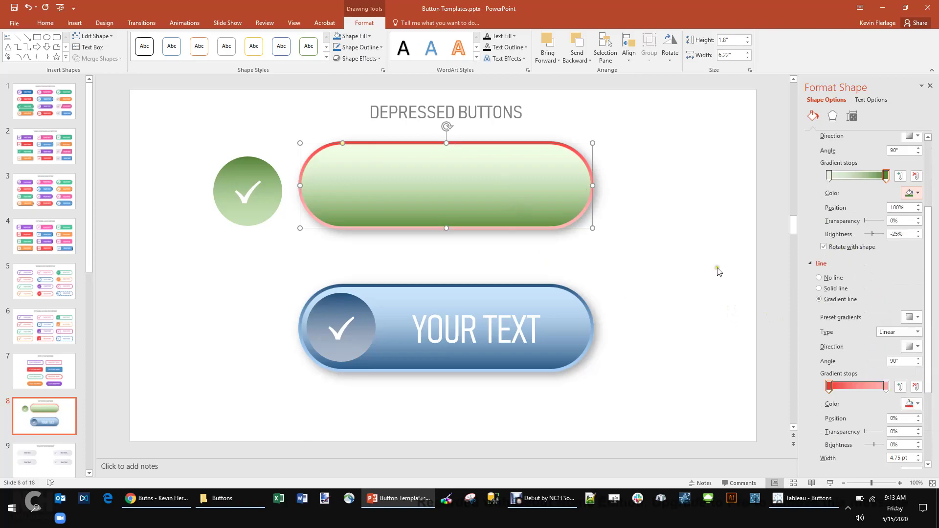
scroll(826, 283, down, 1)
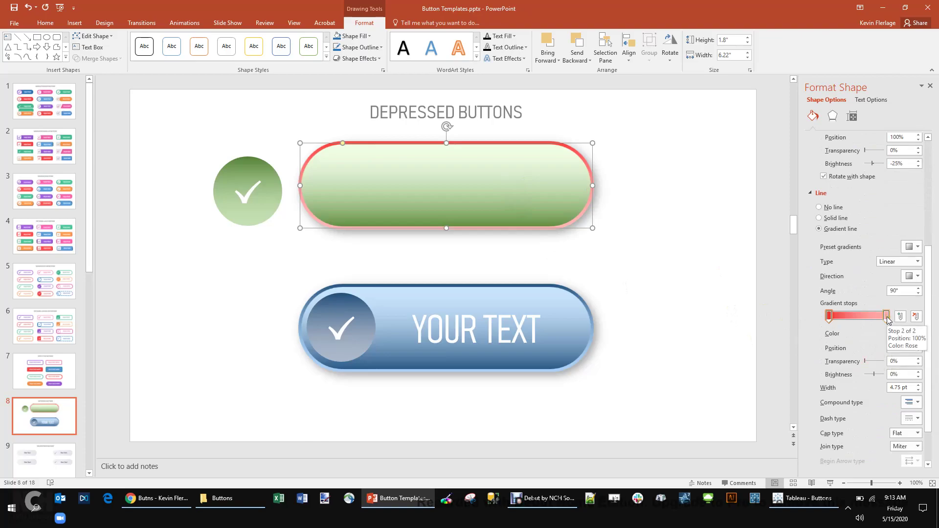
click(912, 334)
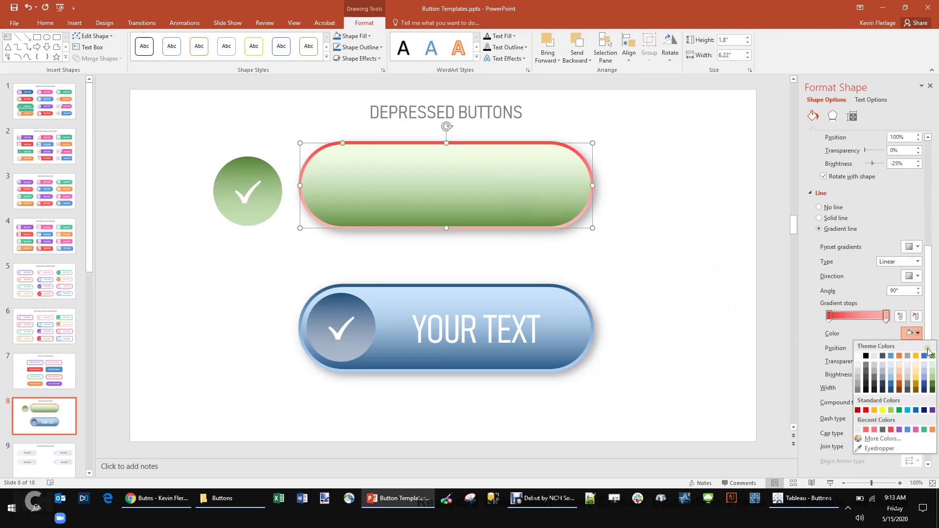
click(932, 373)
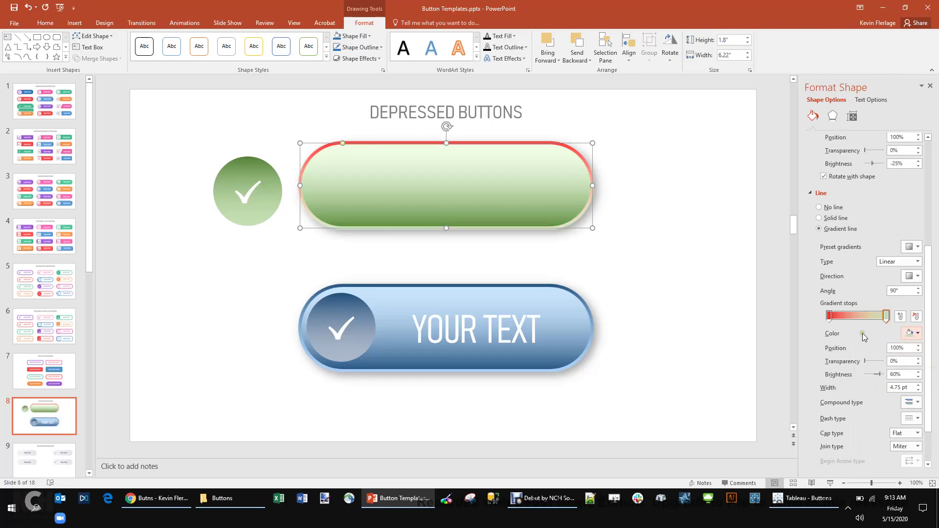
click(829, 316)
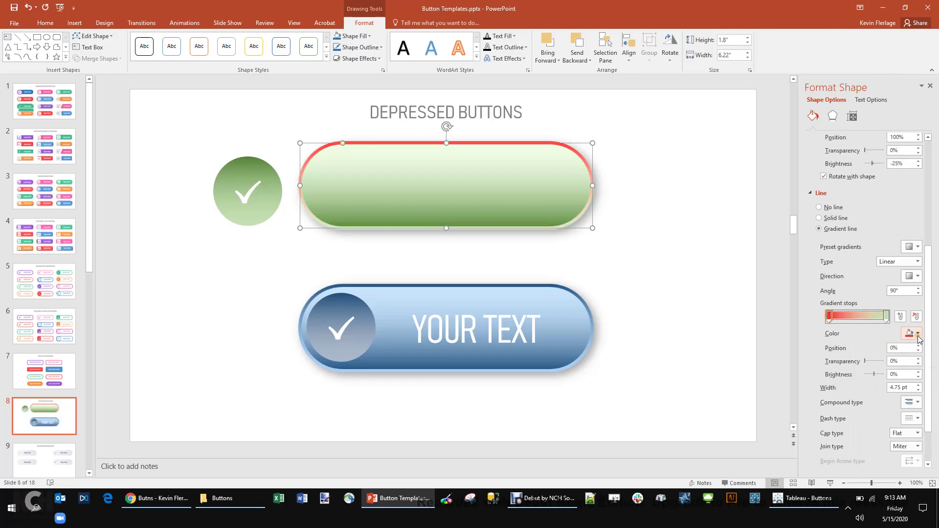
click(912, 333)
click(932, 355)
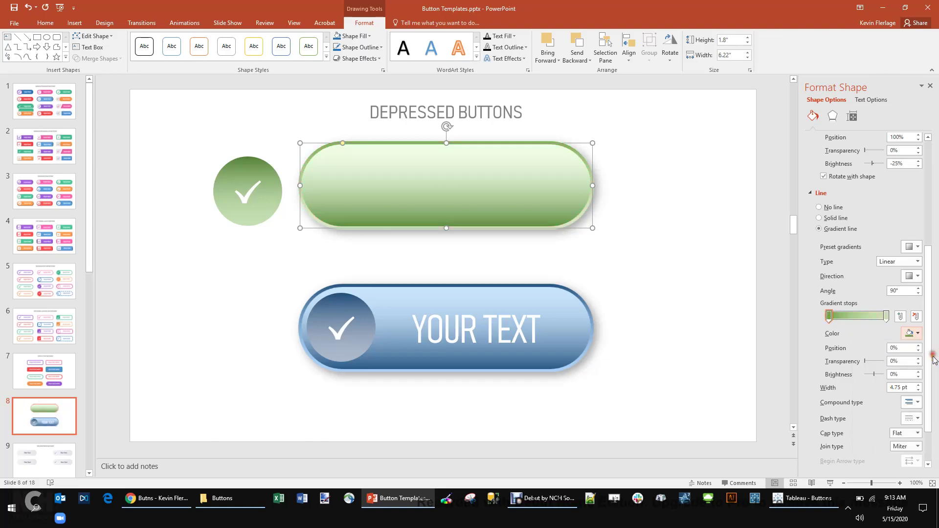
click(918, 333)
click(931, 390)
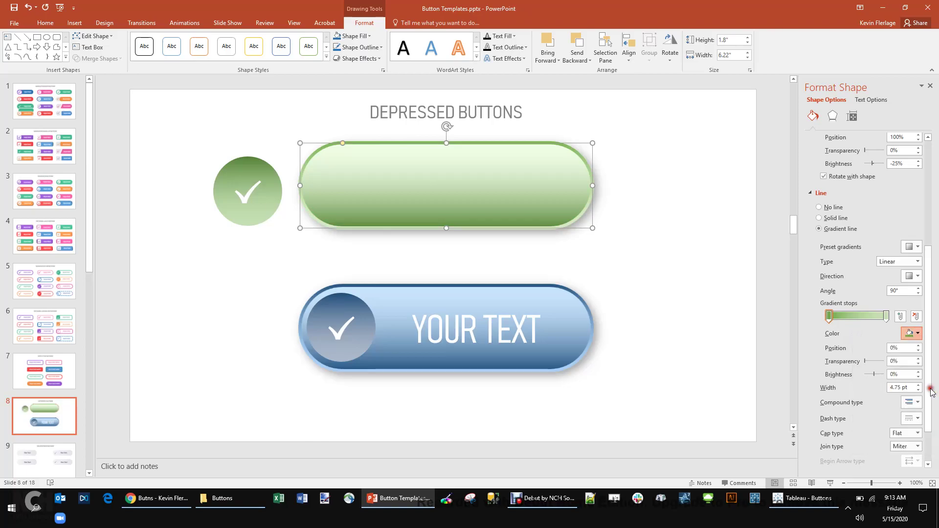
click(775, 300)
Step: Undo the accidental title move and set the green check circle onto the pill's left end
click(183, 125)
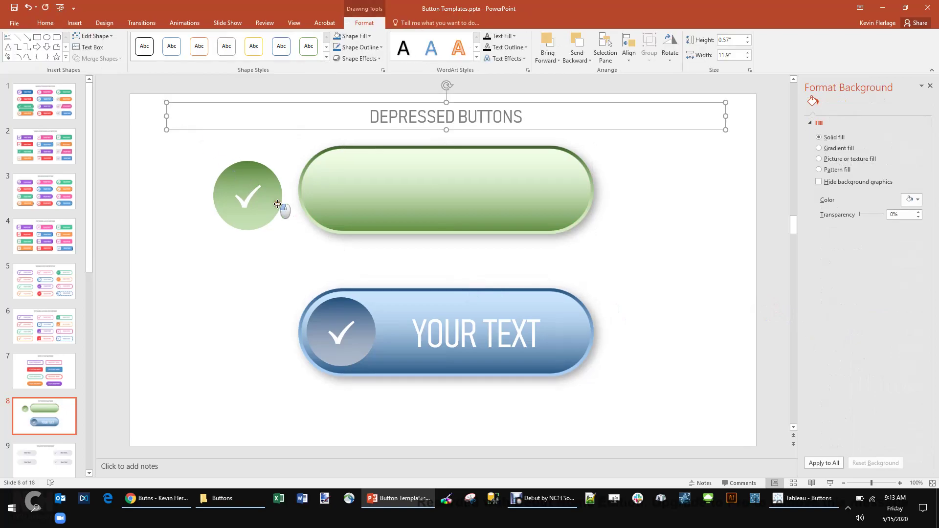
drag(277, 204, 276, 202)
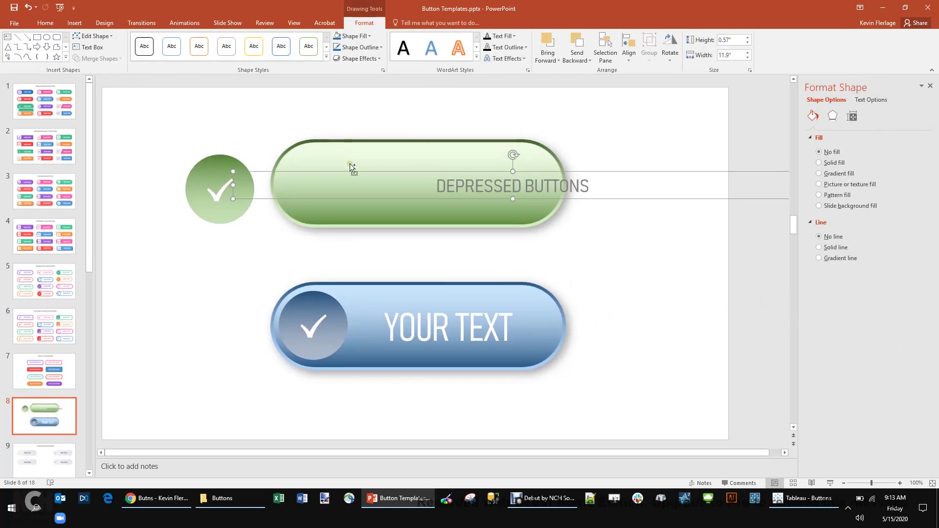
key(ctrl+z)
click(254, 239)
drag(184, 245, 366, 150)
click(272, 233)
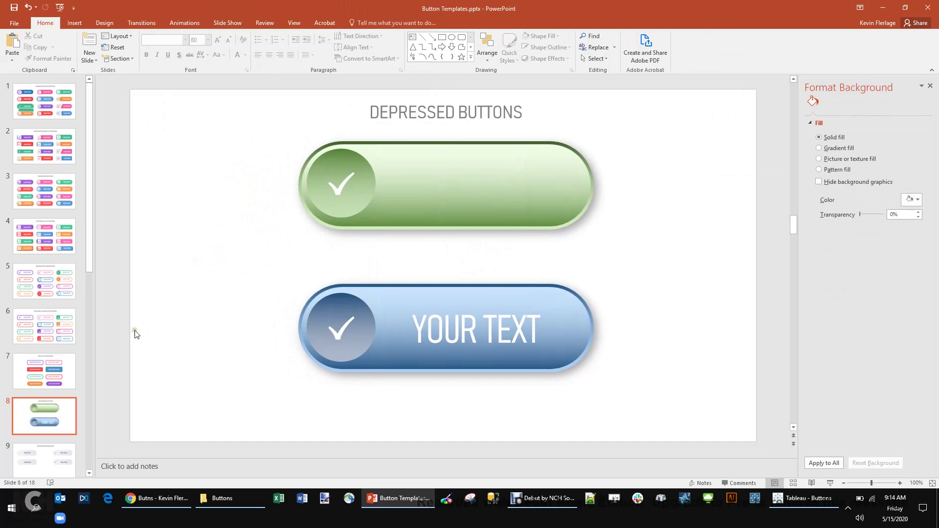
Step: Browse slides 12 to 14, then return to the Depressed Buttons slide
scroll(69, 313, down, 8)
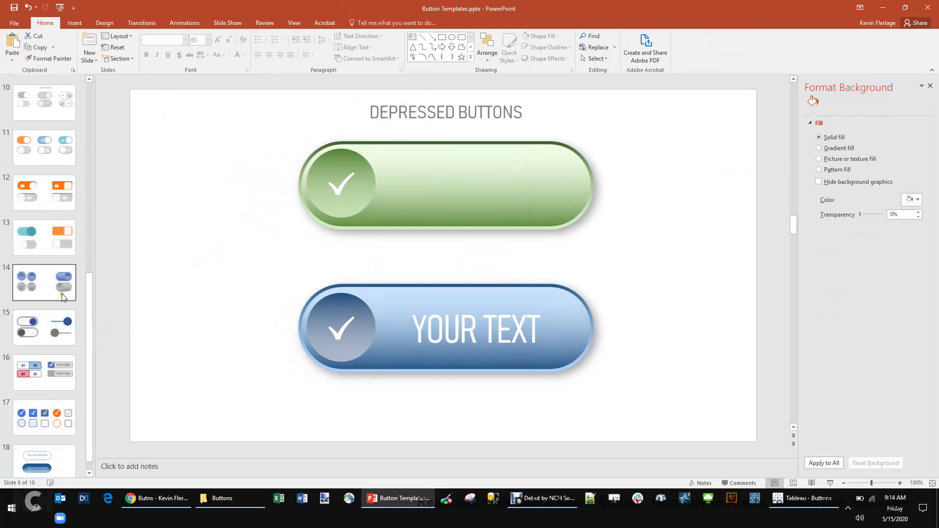
click(61, 294)
click(59, 237)
click(61, 203)
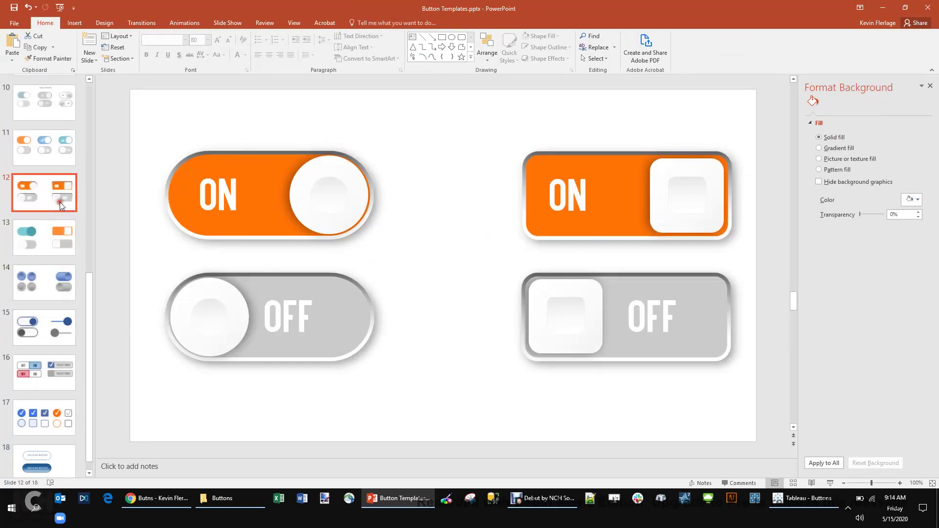
scroll(58, 269, down, 1)
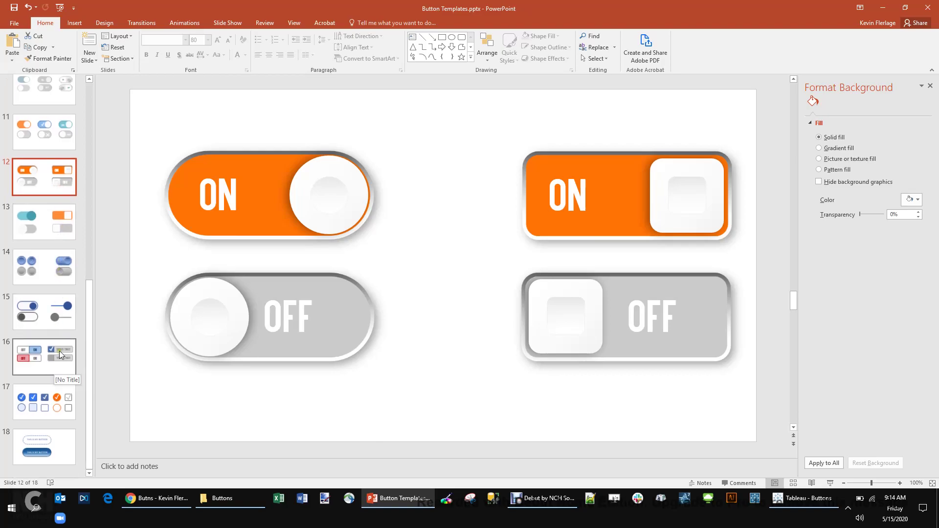
scroll(59, 350, up, 7)
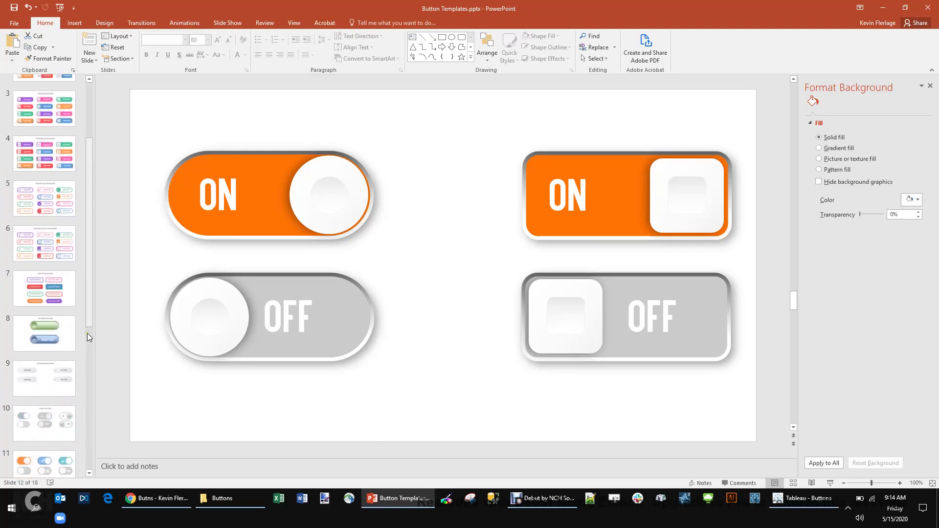
scroll(87, 333, up, 1)
click(73, 345)
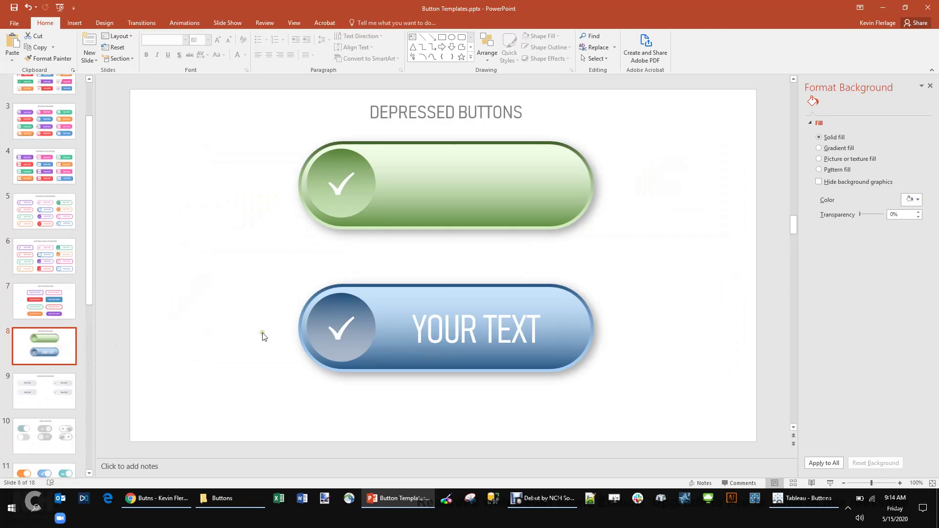
drag(92, 208, 89, 160)
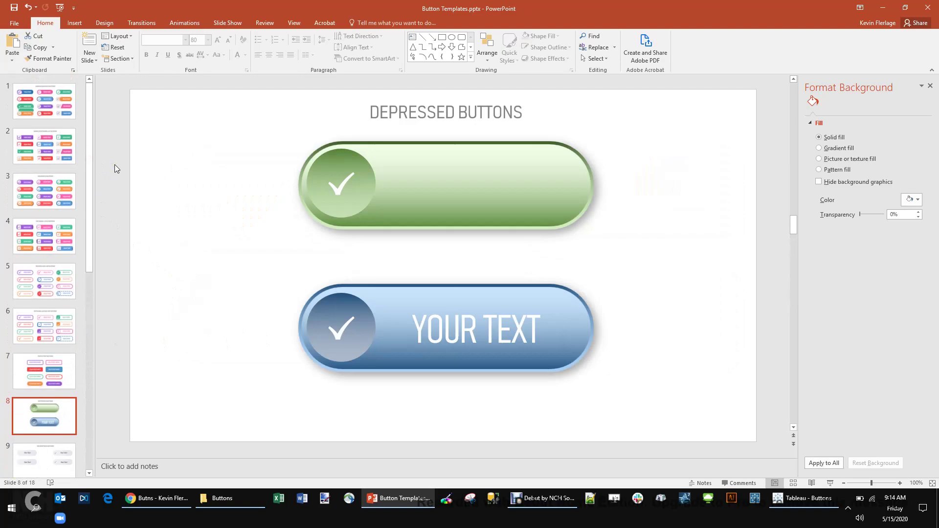
Step: Open slide 3, Rounded 3D Buttons, and inspect the purple, red and blue check circles
click(83, 187)
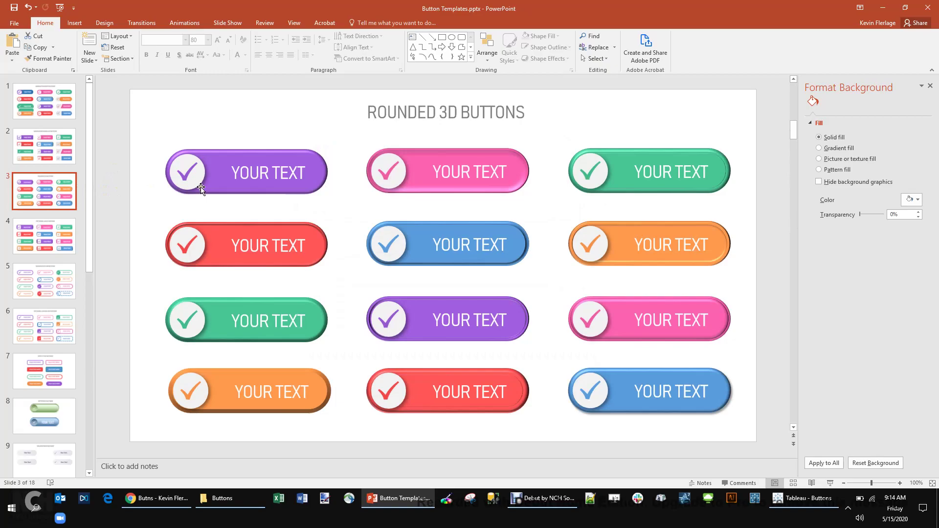
click(187, 177)
click(188, 249)
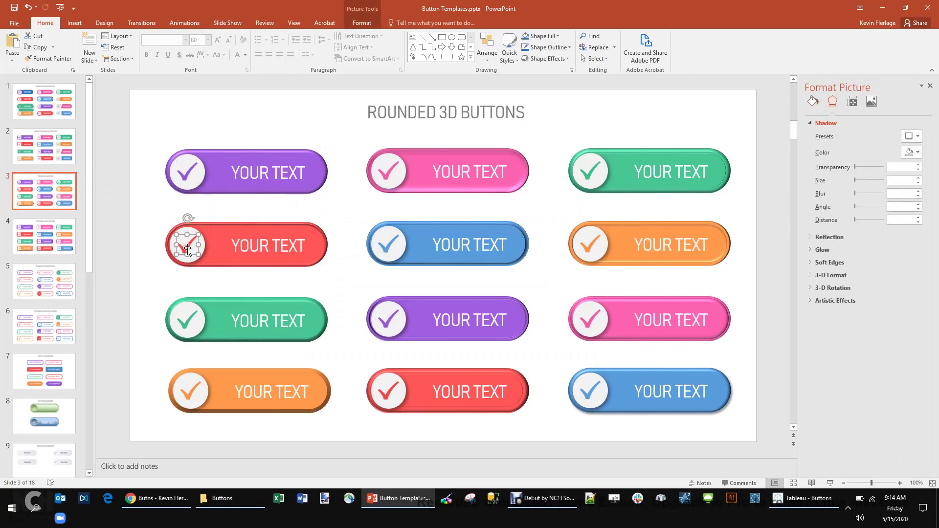
click(190, 181)
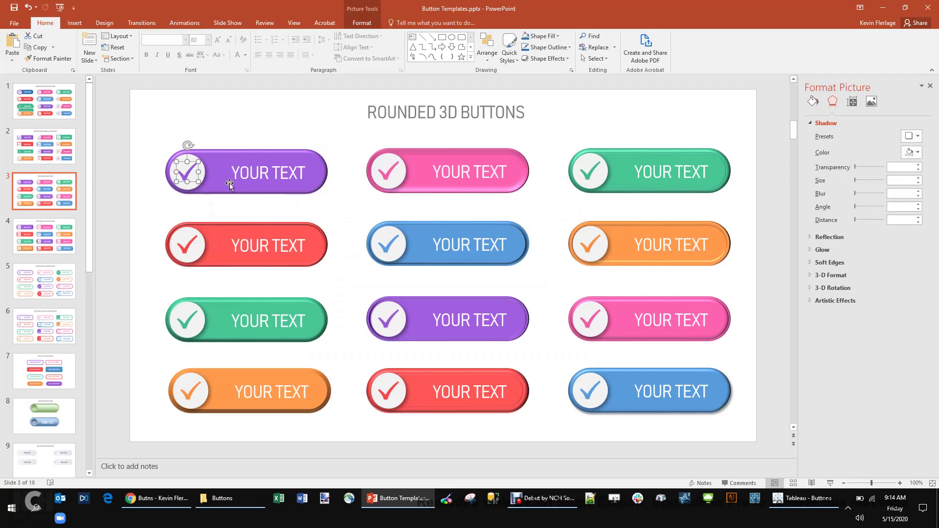
click(388, 250)
click(584, 283)
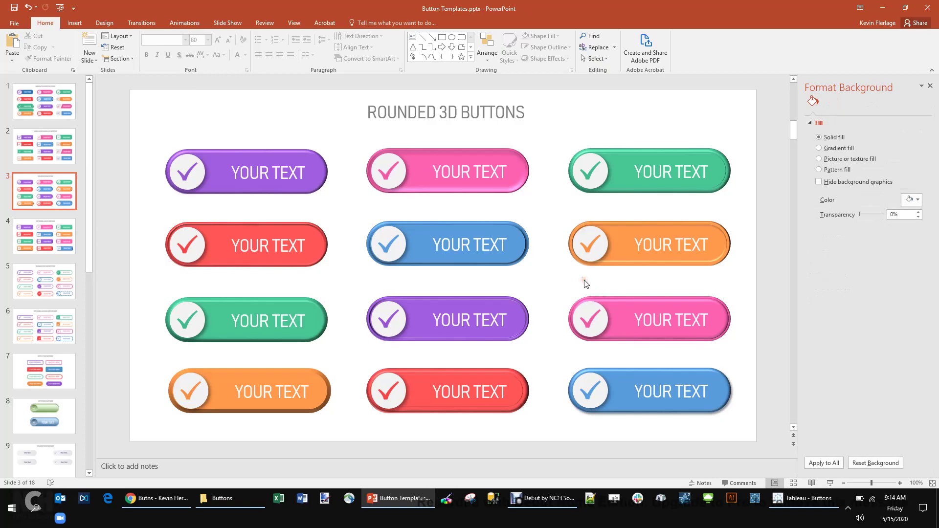